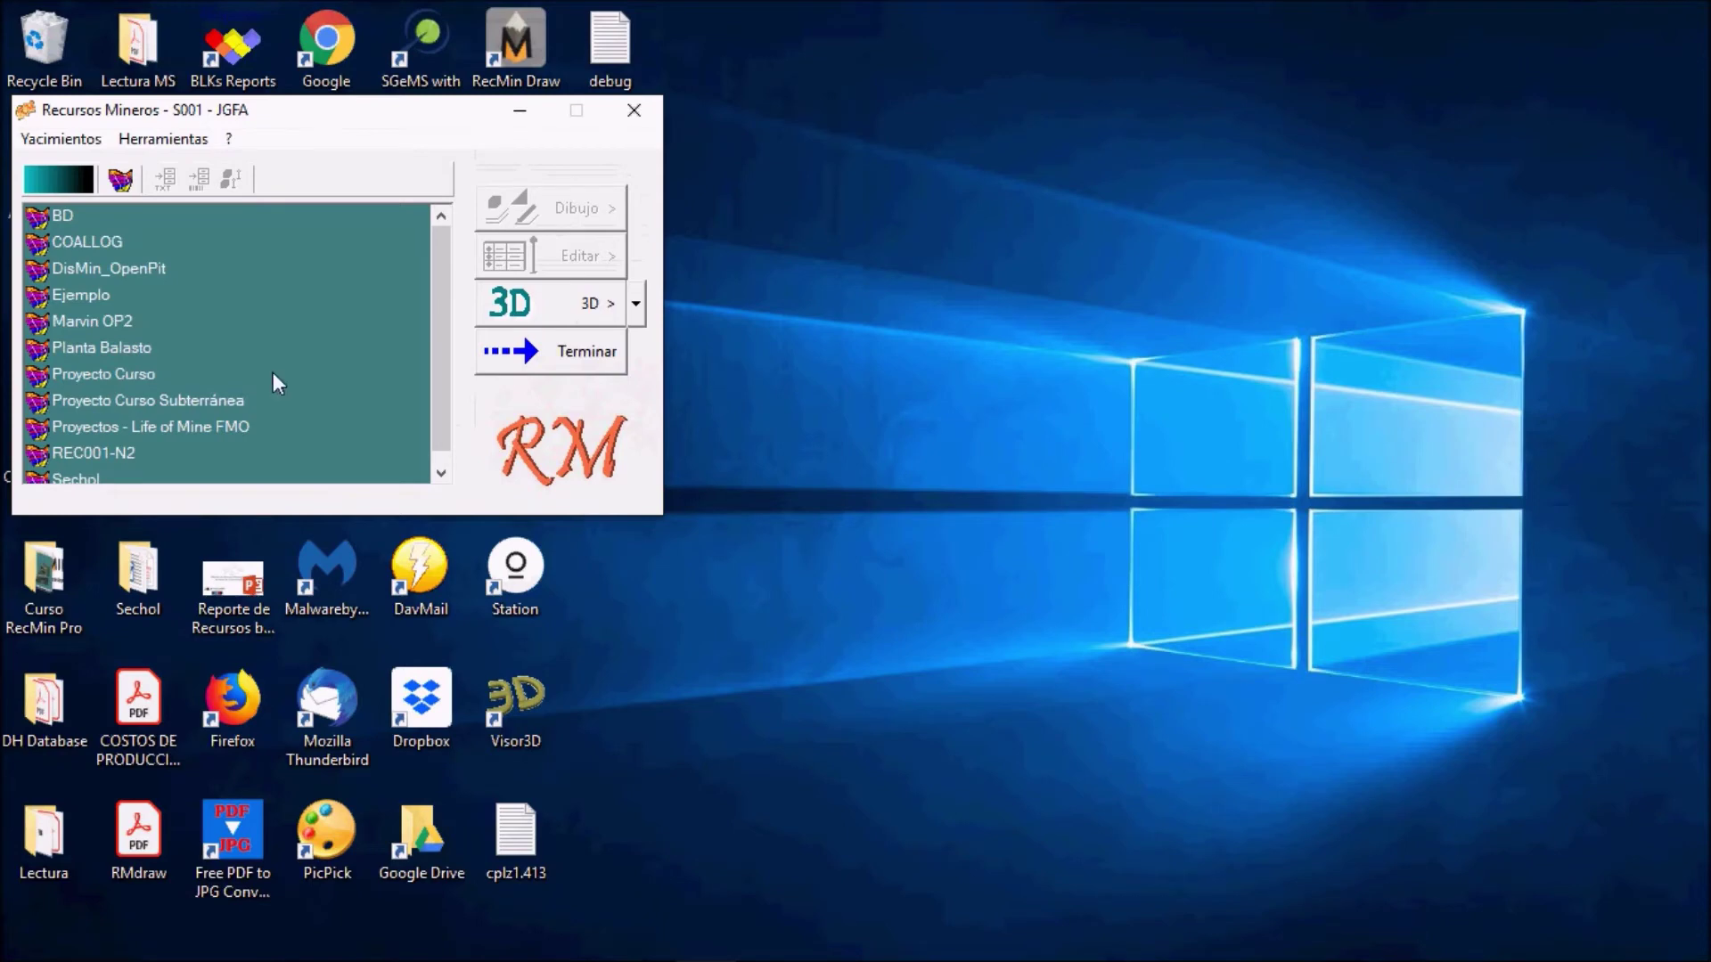
- Select the BD deposit and open the import of a text-format block model to a database
{"action": "left_click", "coordinate": [72, 216]}
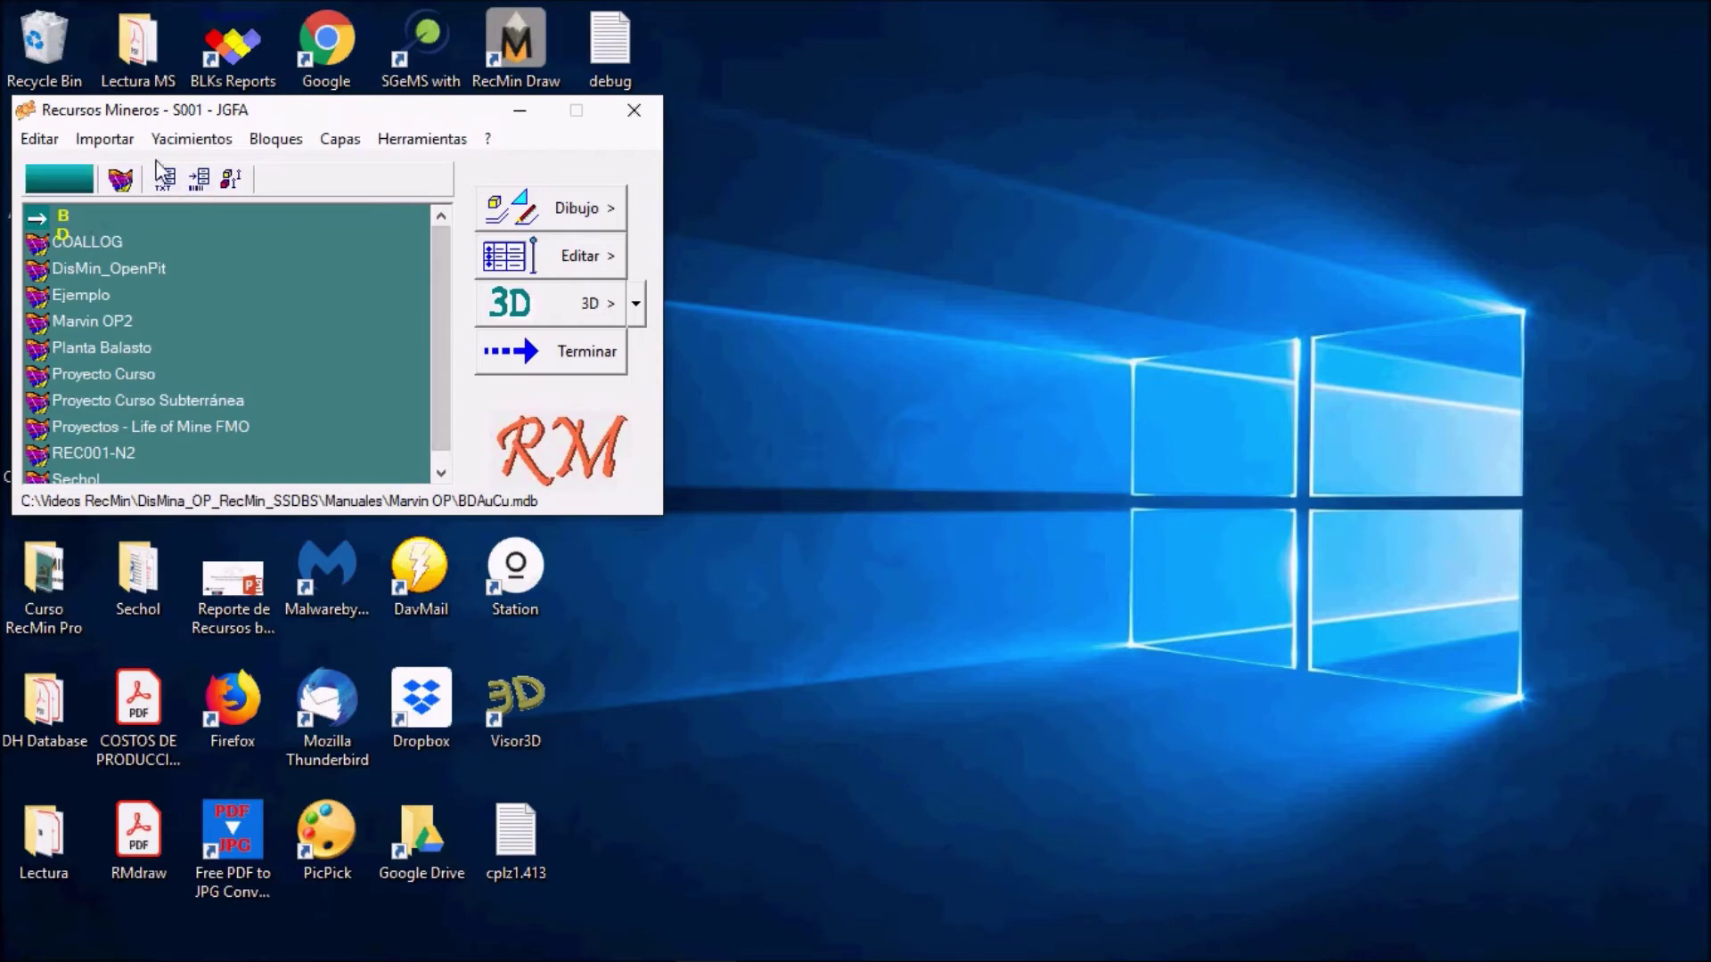
{"action": "mouse_move", "coordinate": [71, 134]}
{"action": "left_mouse_down"}
{"action": "mouse_move", "coordinate": [140, 139]}
{"action": "mouse_move", "coordinate": [120, 169]}
{"action": "mouse_move", "coordinate": [77, 161]}
{"action": "left_mouse_up"}
{"action": "key", "text": "Escape"}
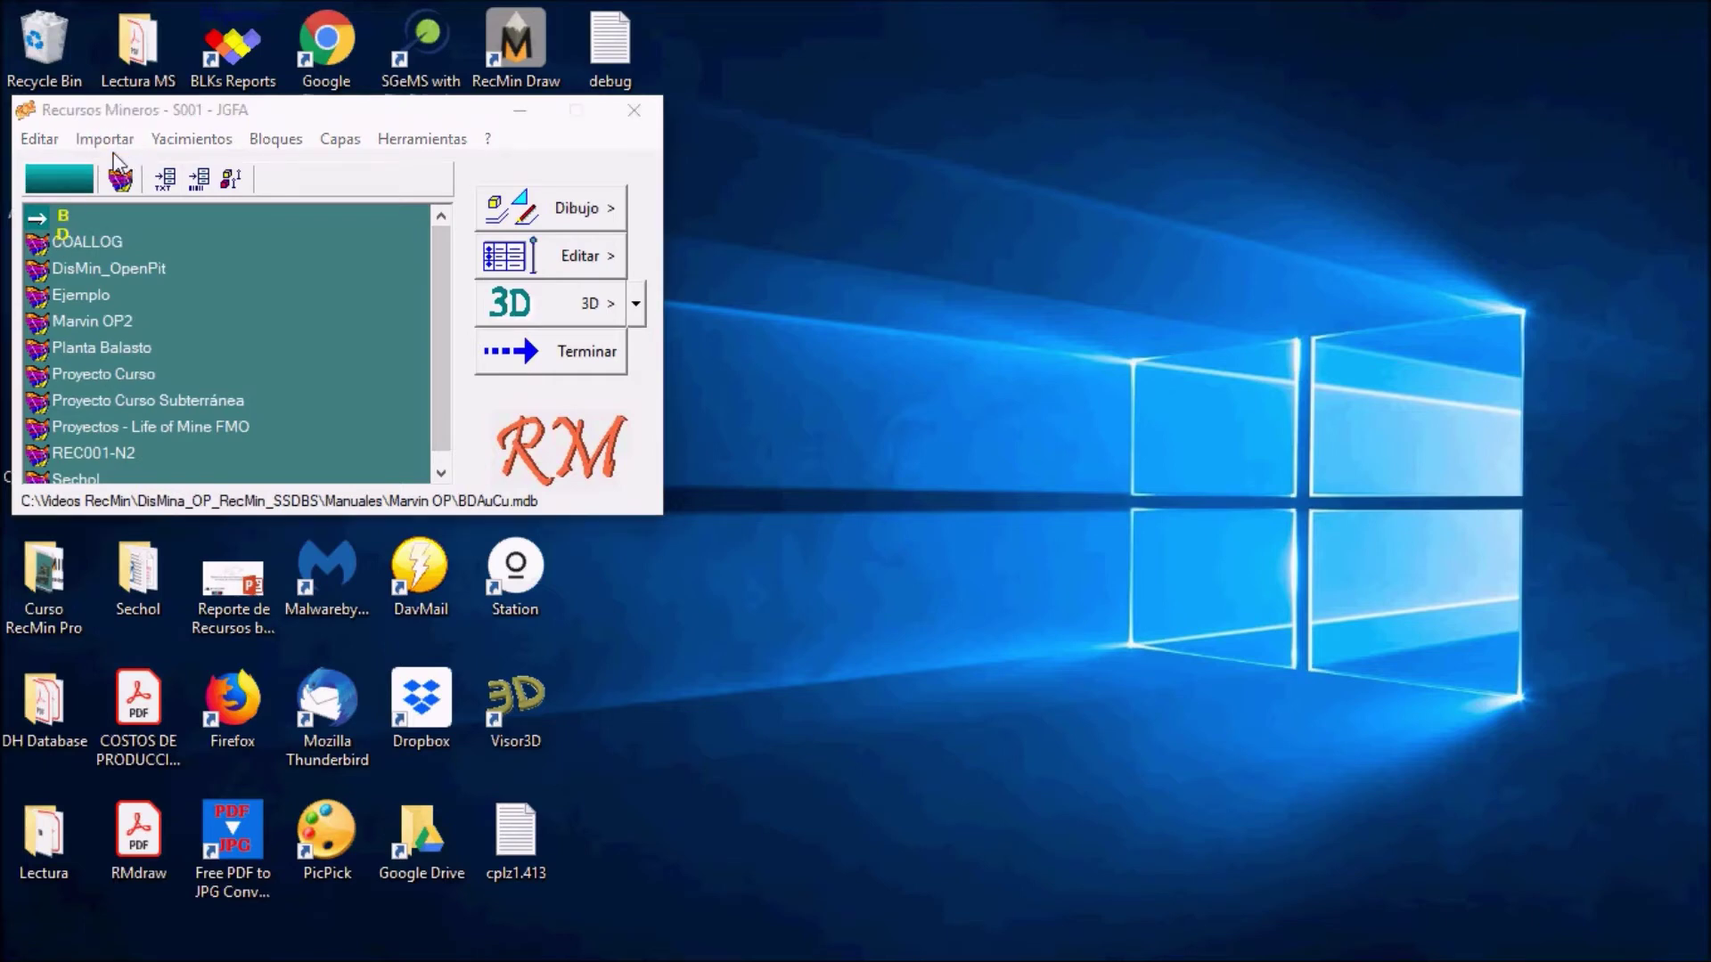
{"action": "left_click", "coordinate": [120, 142]}
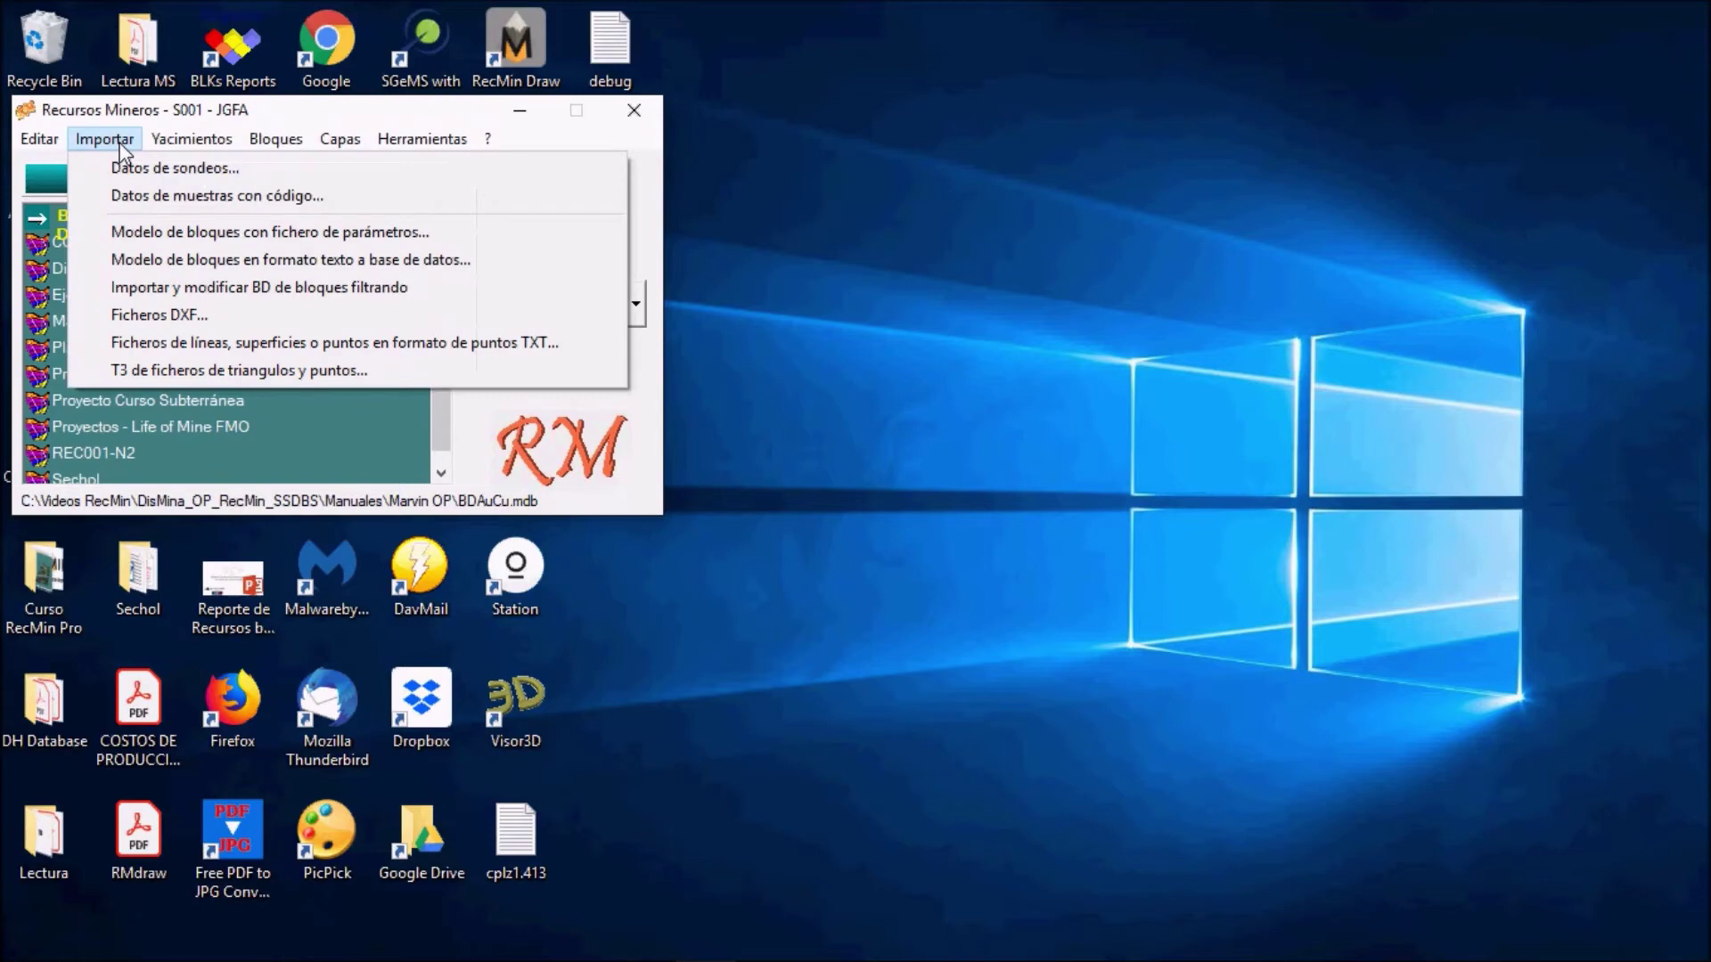
{"action": "left_click", "coordinate": [253, 266]}
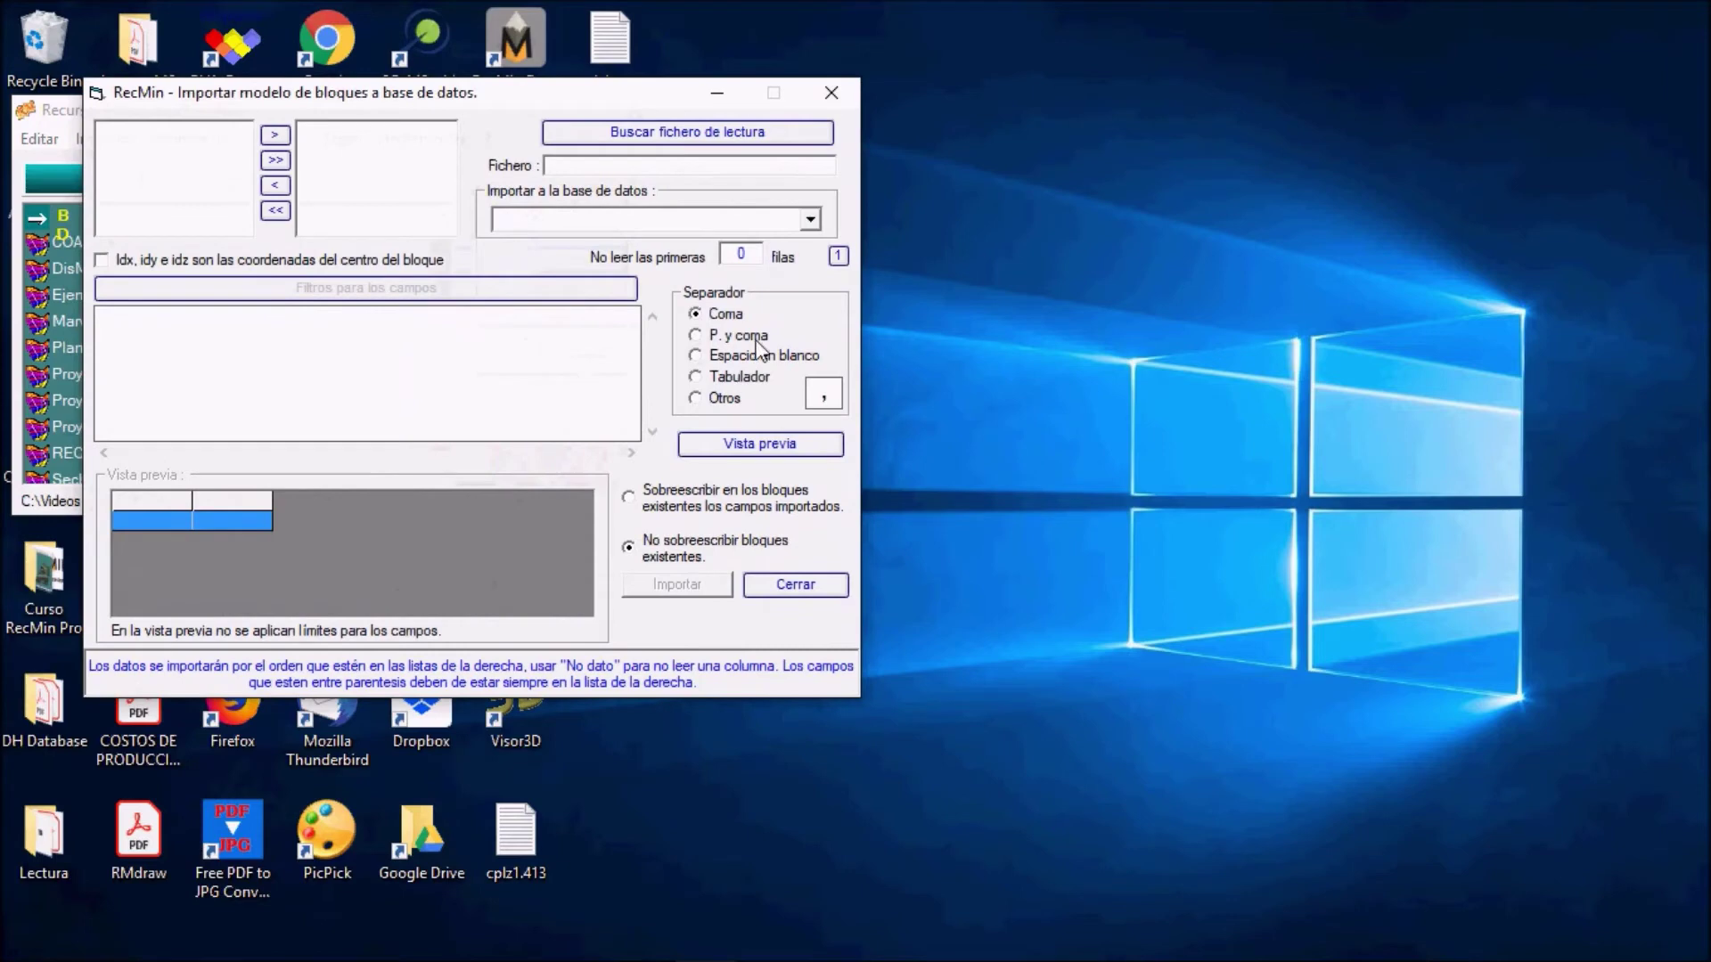
- Set BLK30x30x030 as the destination database and load the Marvin_Coord CSV as the file to read
{"action": "left_click", "coordinate": [812, 221]}
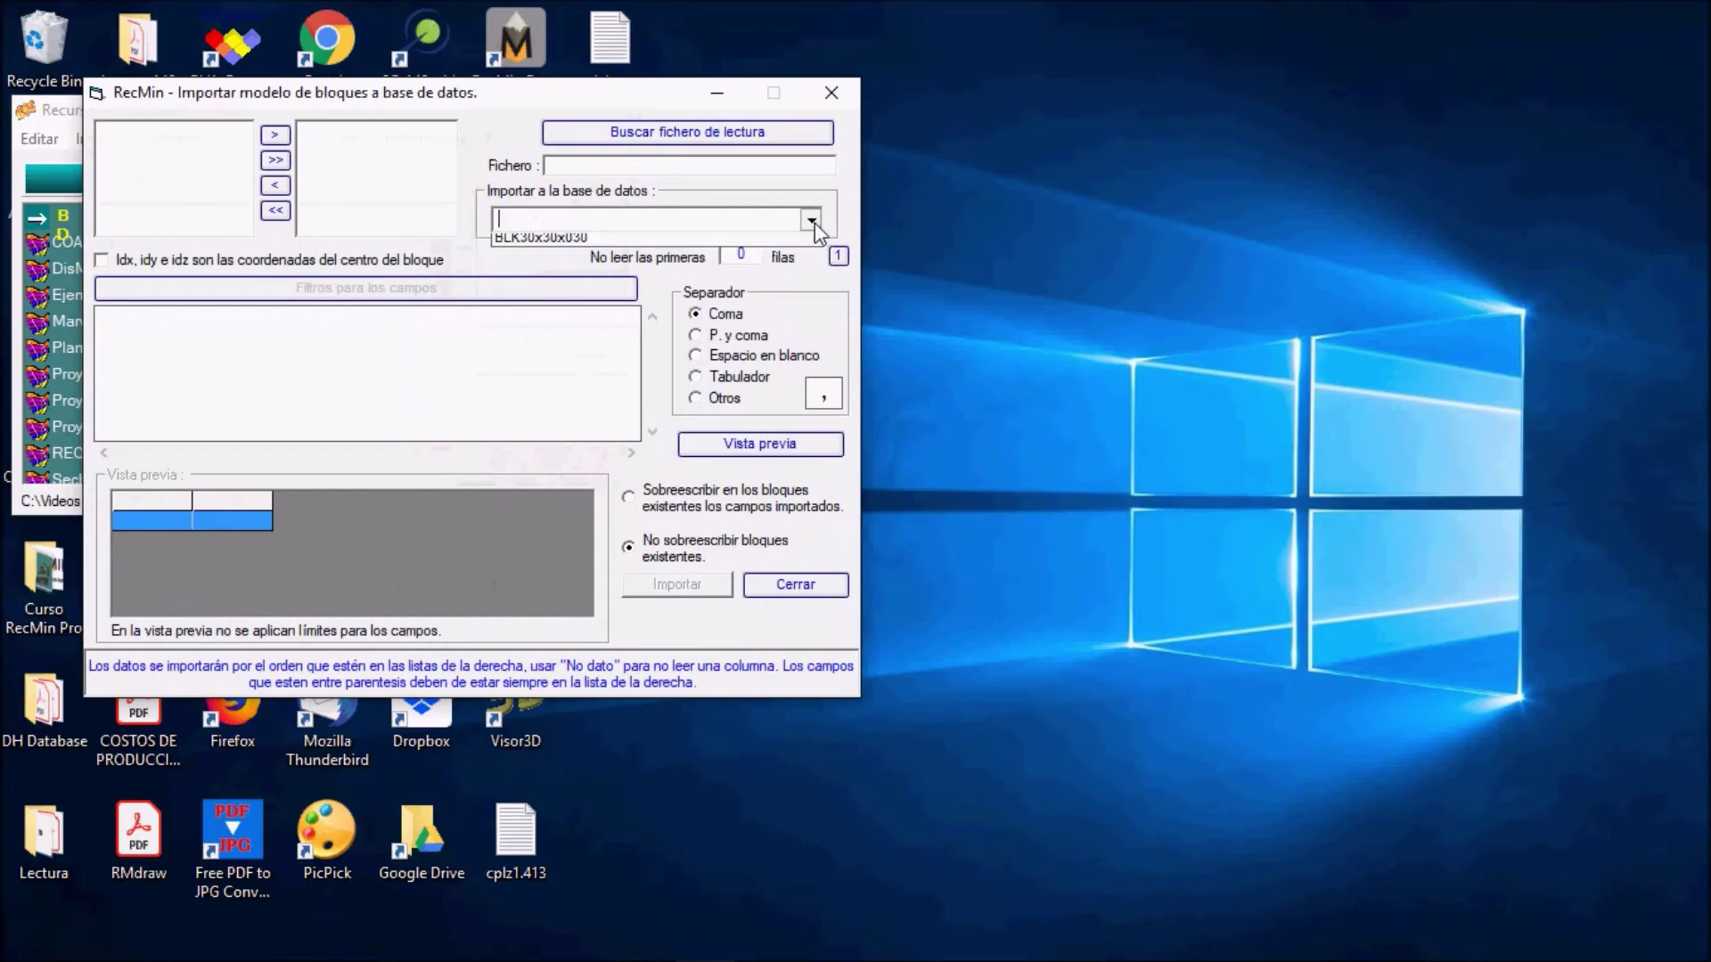
{"action": "left_click", "coordinate": [575, 246]}
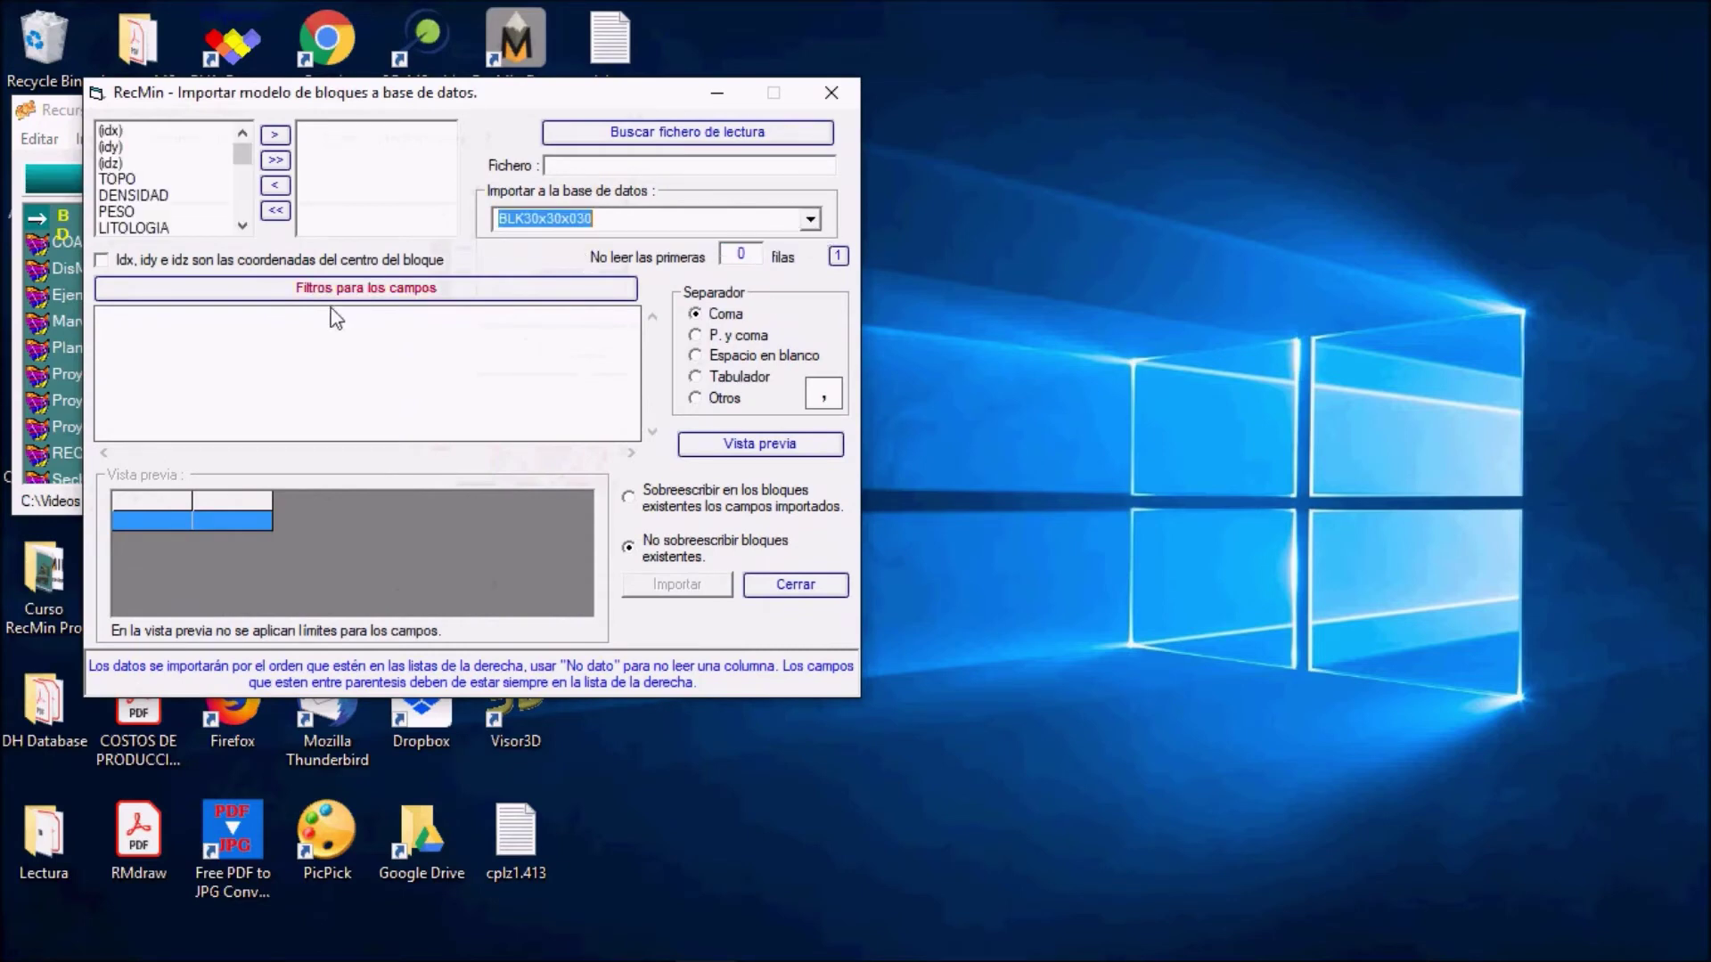
{"action": "left_click", "coordinate": [661, 134]}
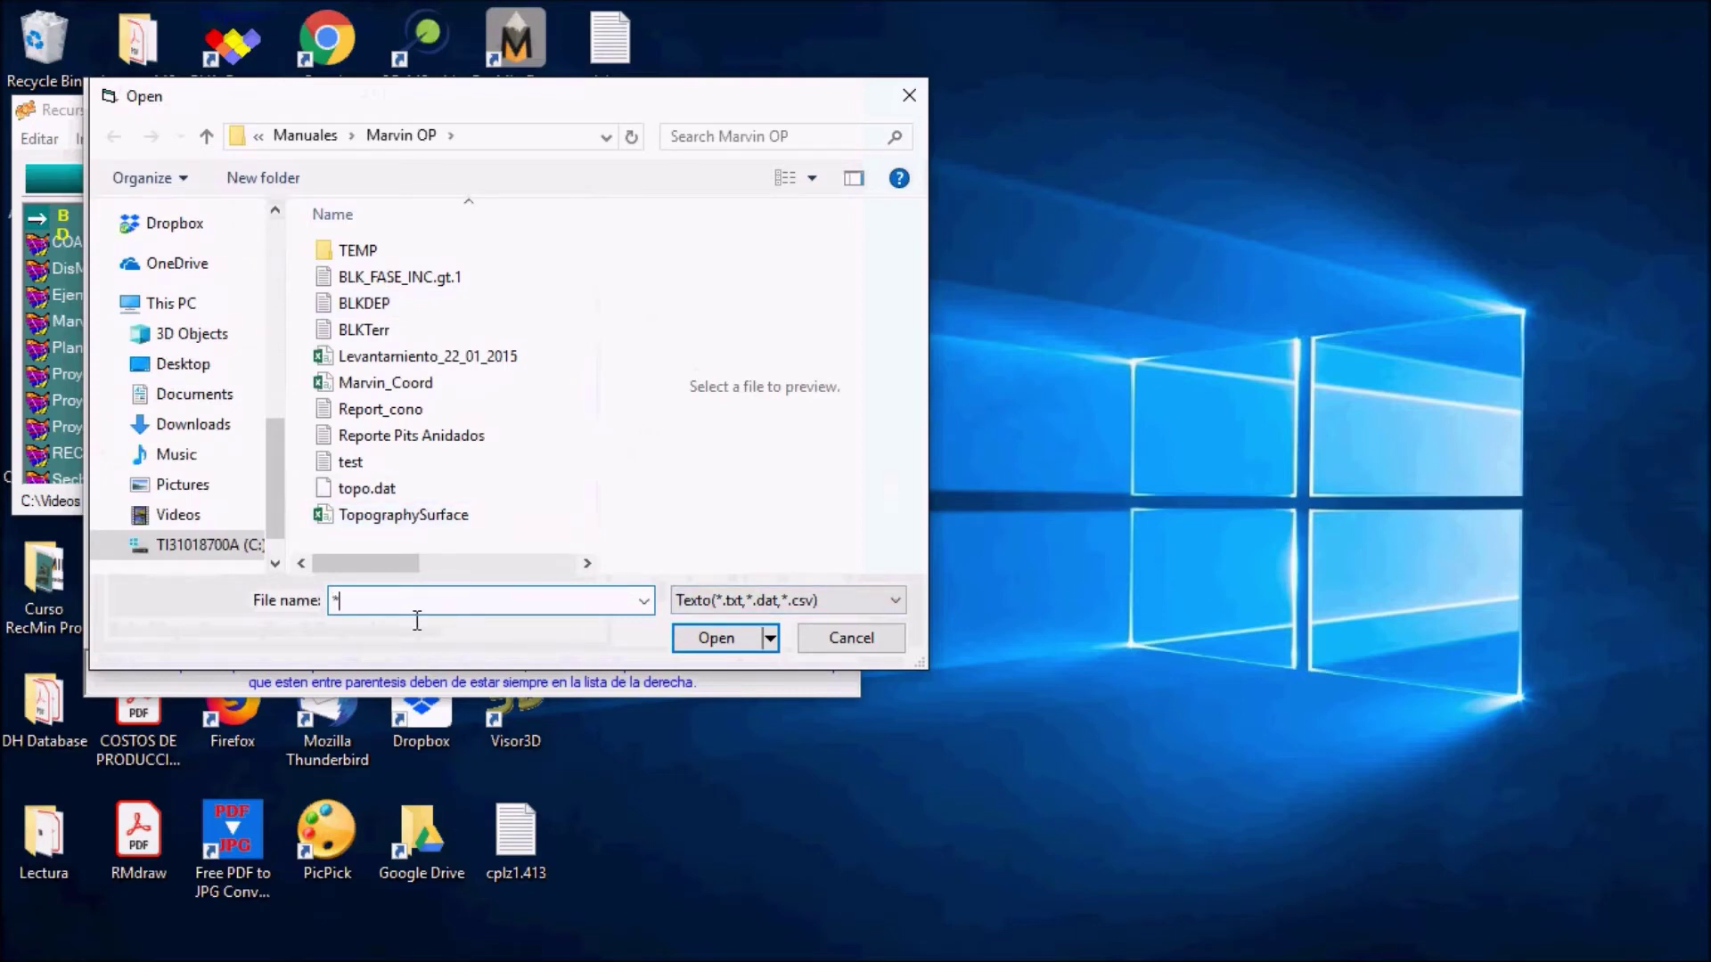
{"action": "type", "text": "csv"}
{"action": "key", "text": "Return"}
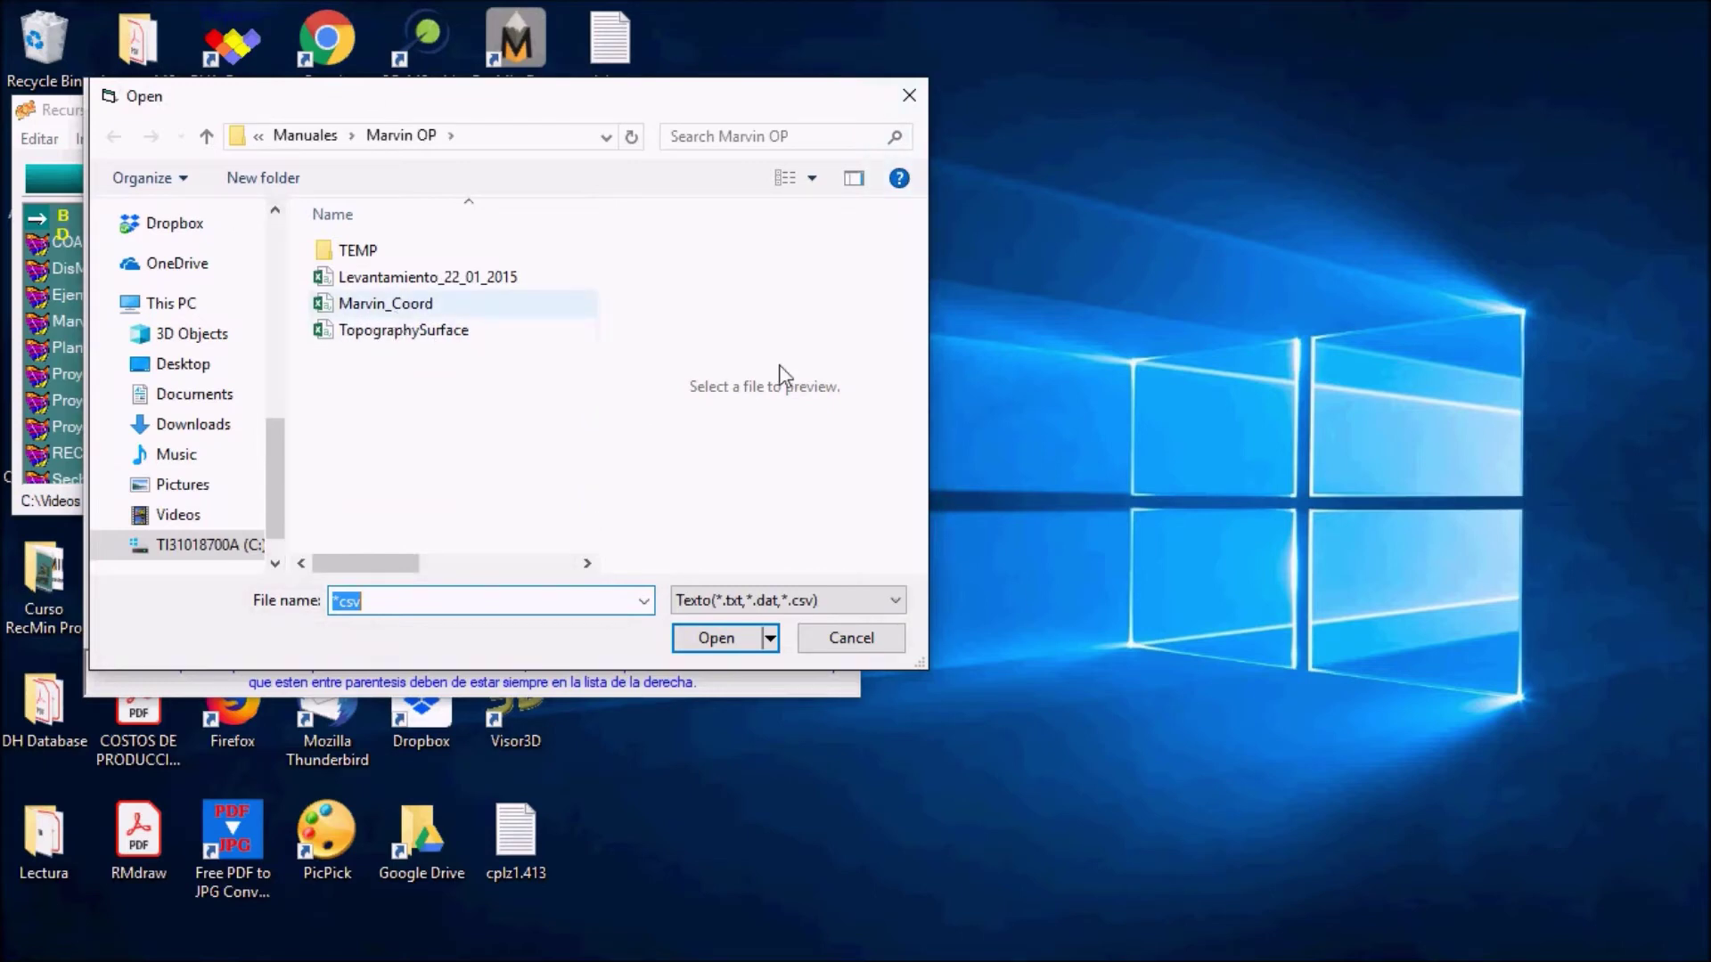
{"action": "left_click", "coordinate": [494, 305]}
{"action": "left_click", "coordinate": [679, 631]}
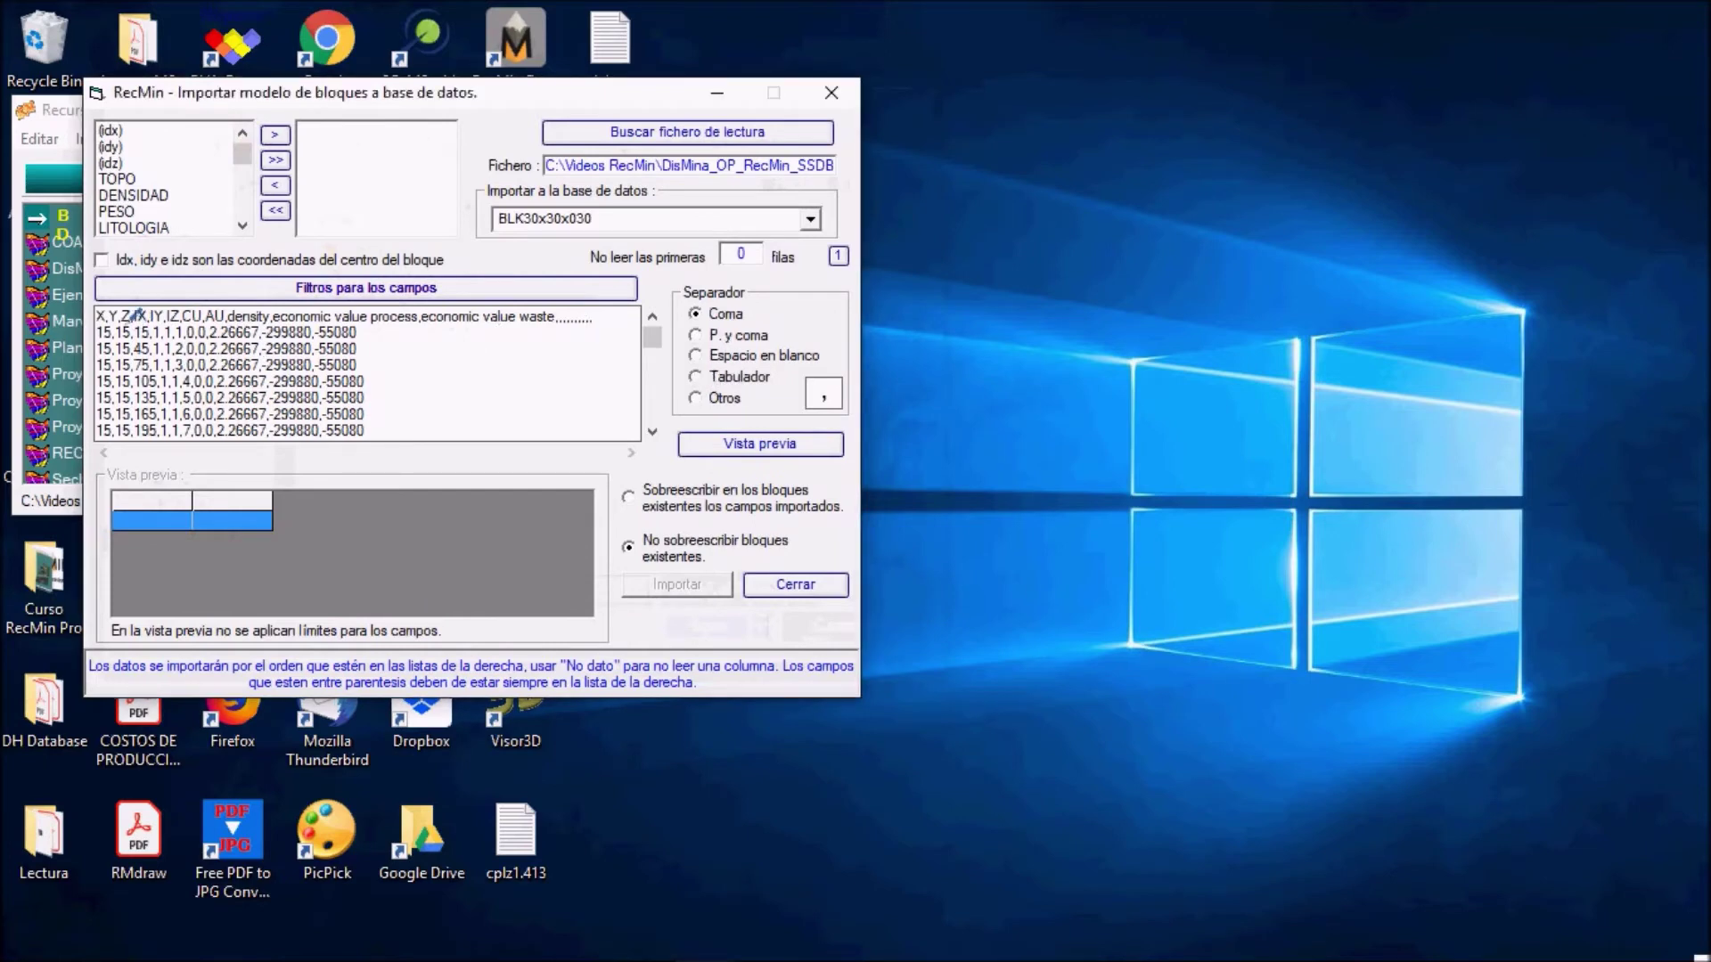
- Set the import to skip the first 1 row, so the CSV header line is not read
{"action": "mouse_move", "coordinate": [98, 307]}
{"action": "left_mouse_down"}
{"action": "mouse_move", "coordinate": [574, 300]}
{"action": "mouse_move", "coordinate": [521, 343]}
{"action": "mouse_move", "coordinate": [167, 324]}
{"action": "left_mouse_up"}
{"action": "mouse_move", "coordinate": [753, 242]}
{"action": "left_mouse_down"}
{"action": "mouse_move", "coordinate": [724, 274]}
{"action": "mouse_move", "coordinate": [747, 289]}
{"action": "mouse_move", "coordinate": [757, 242]}
{"action": "left_mouse_up"}
{"action": "key", "text": "Escape"}
{"action": "left_click", "coordinate": [734, 265]}
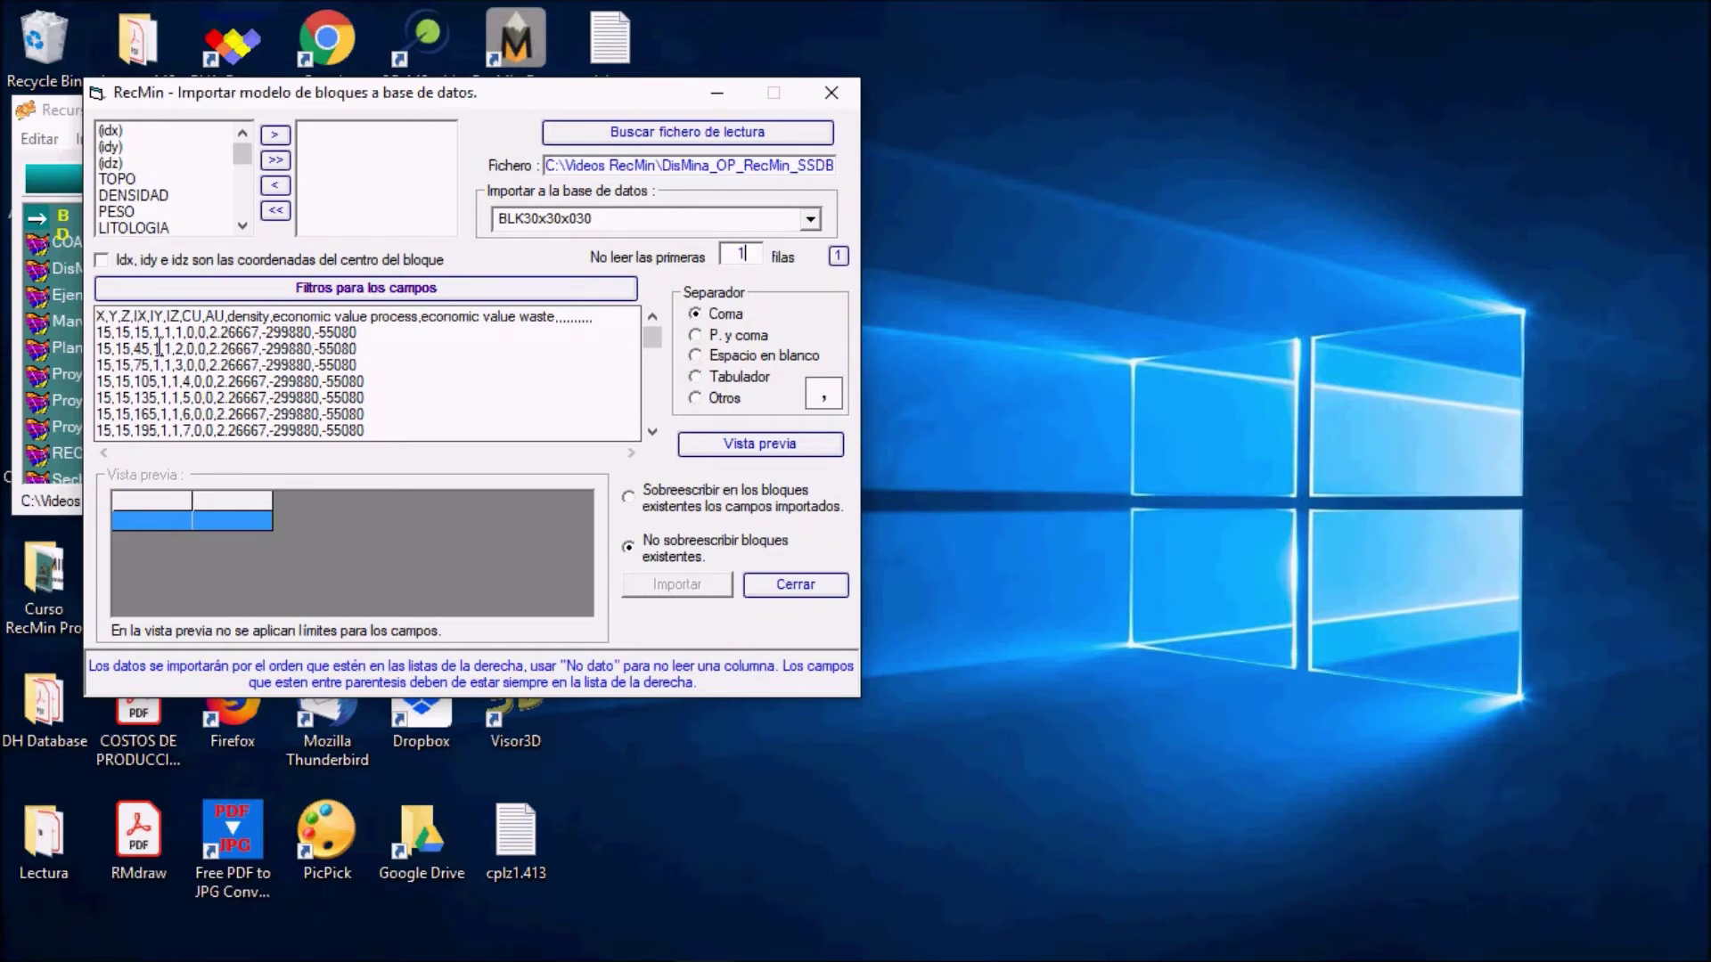
{"action": "key", "text": "ctrl+2"}
{"action": "left_click_drag", "start_coordinate": [144, 335], "coordinate": [399, 326]}
{"action": "left_click_drag", "start_coordinate": [430, 326], "coordinate": [522, 326]}
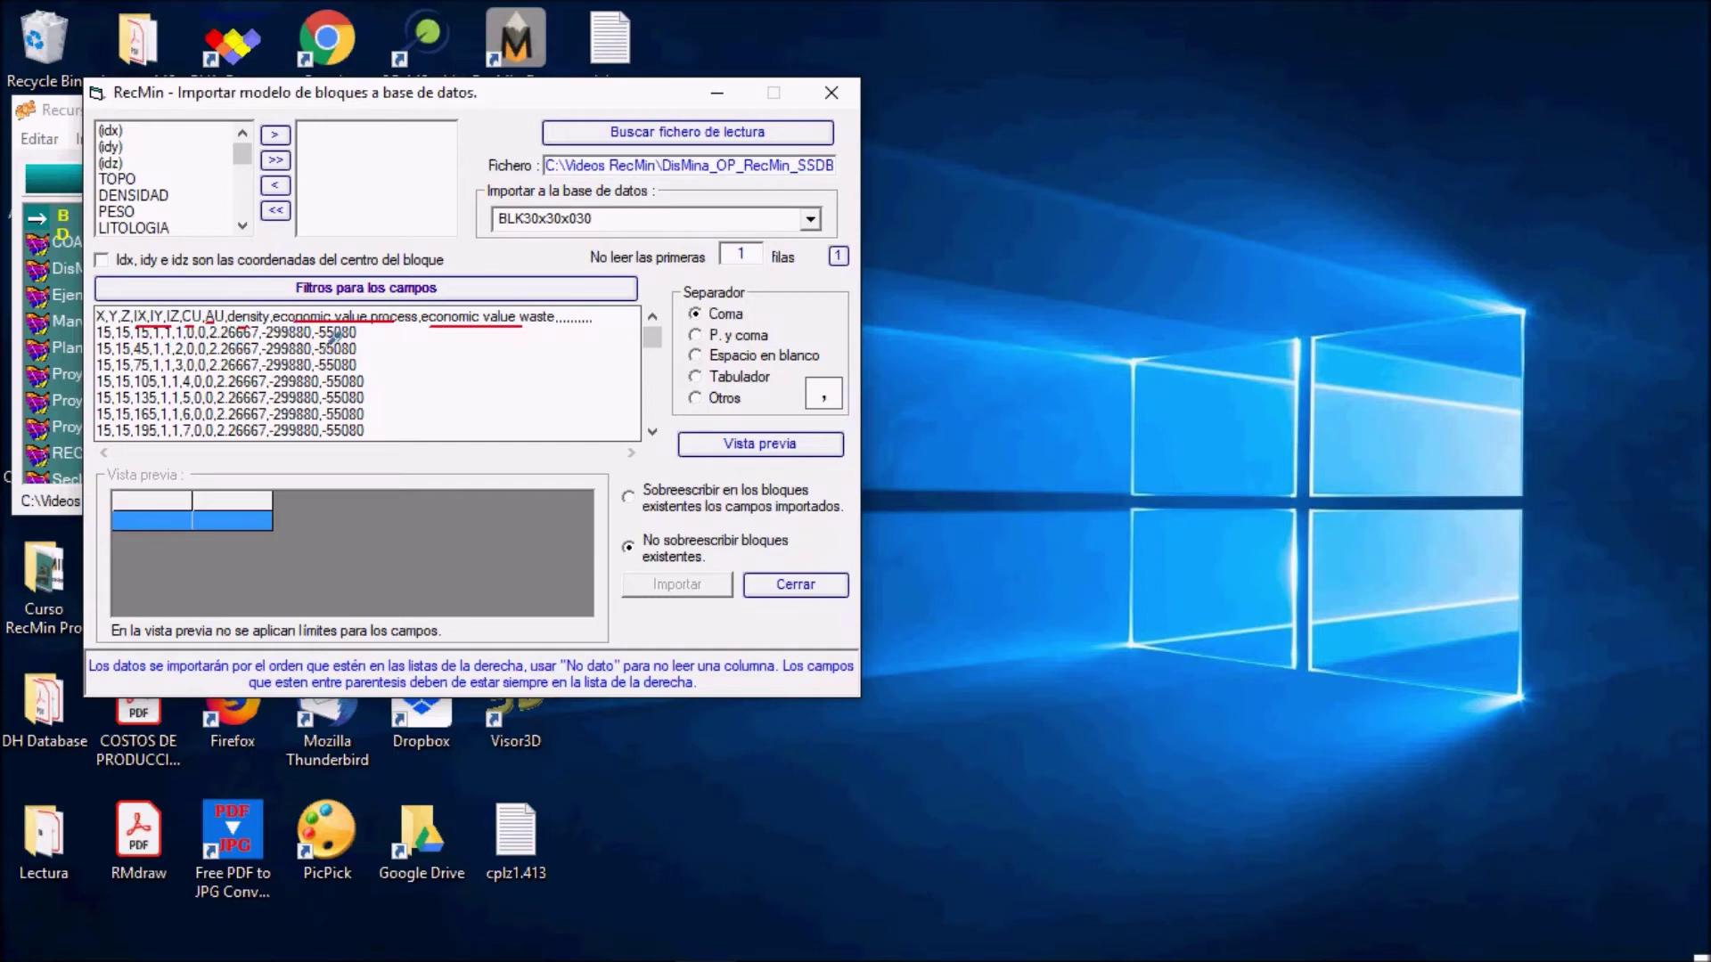
{"action": "key", "text": "Escape"}
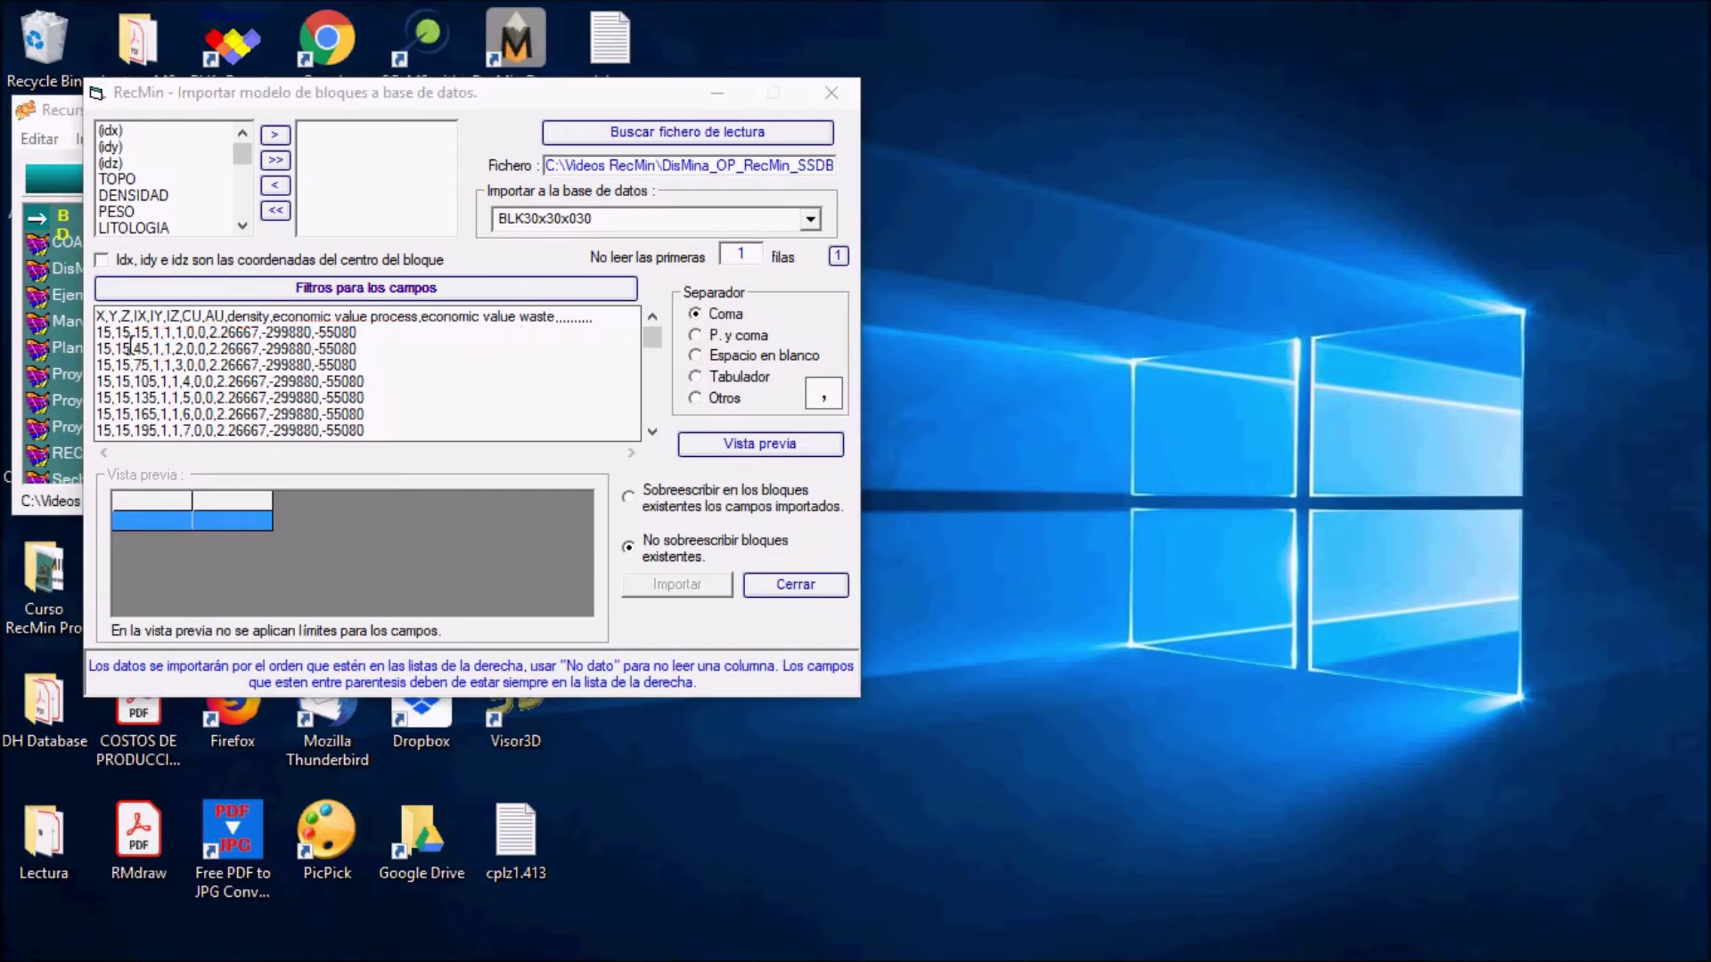
- Add idx, idy and idz to the import fields and mark them as block centre coordinates
{"action": "double_click", "coordinate": [112, 131]}
{"action": "double_click", "coordinate": [116, 132]}
{"action": "double_click", "coordinate": [115, 132]}
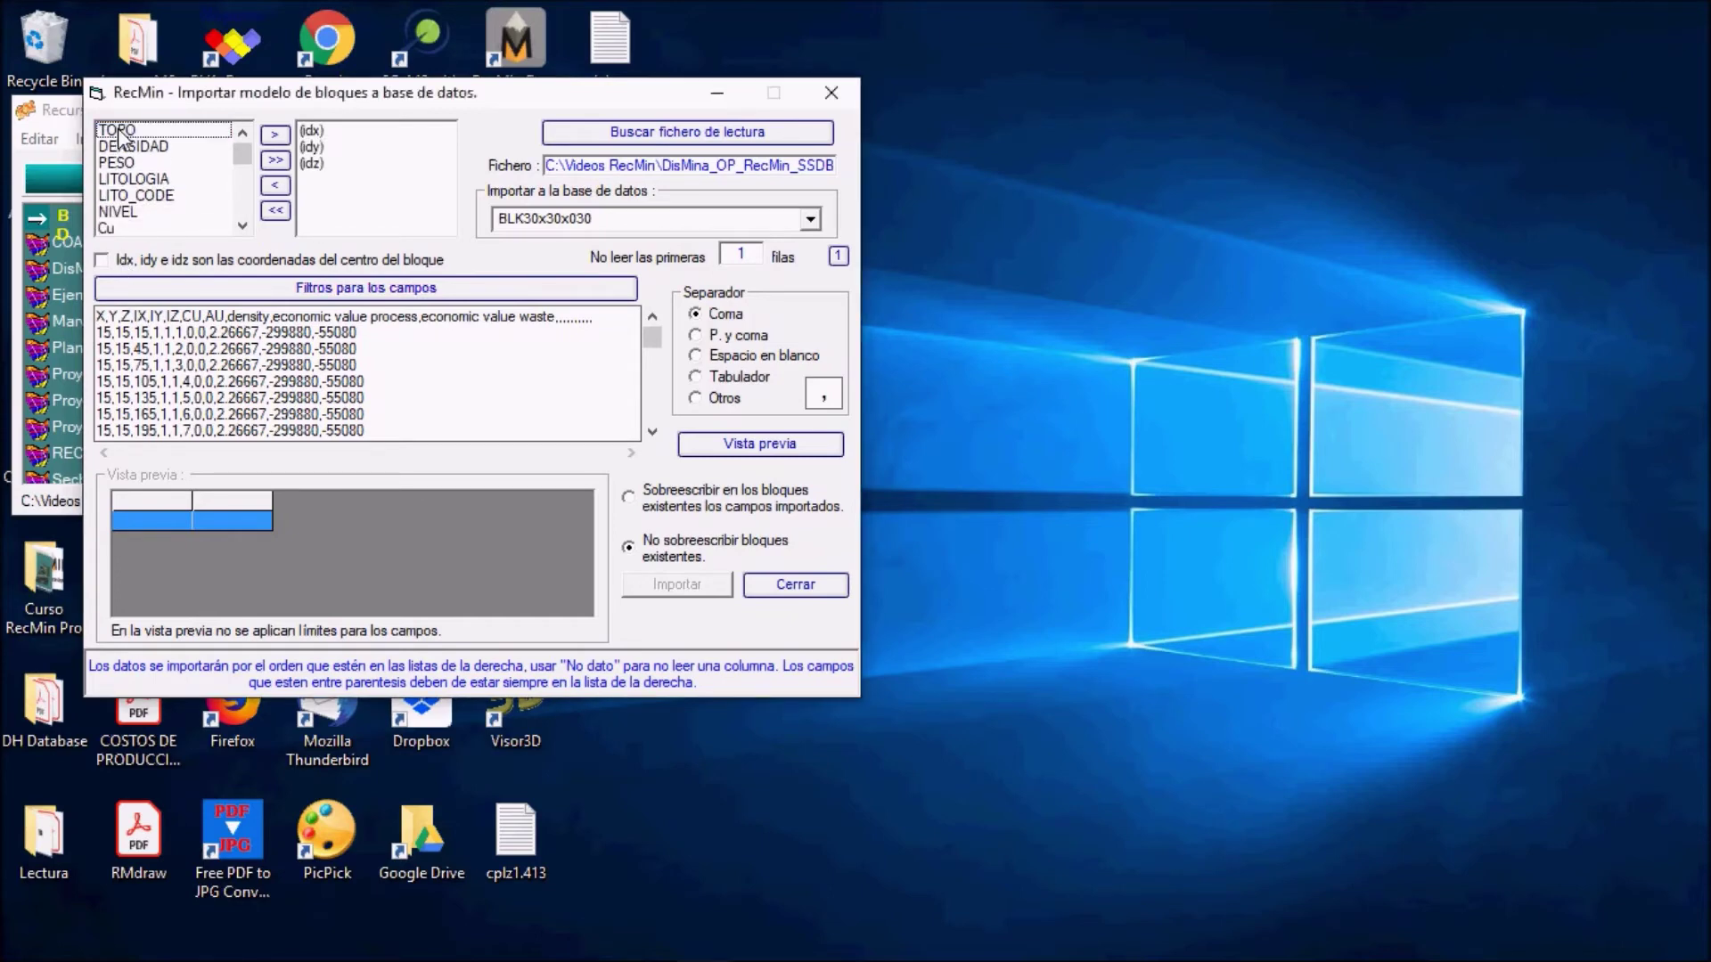
{"action": "key", "text": "Tab"}
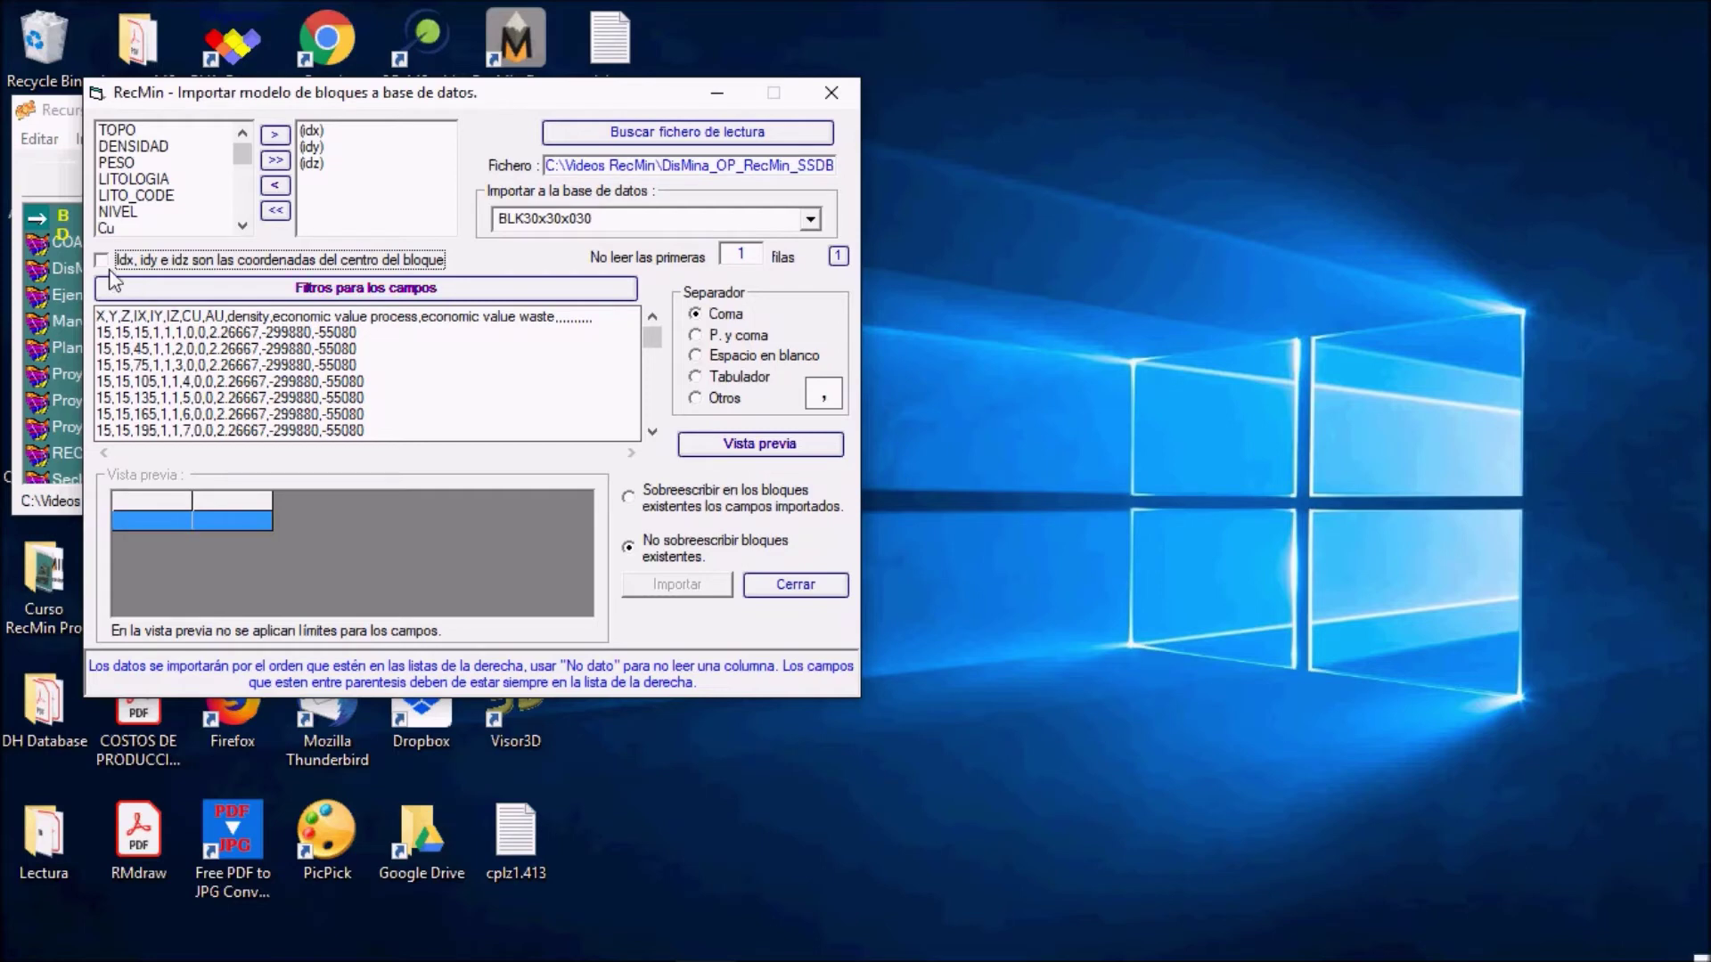
{"action": "mouse_move", "coordinate": [110, 278]}
{"action": "left_mouse_down"}
{"action": "mouse_move", "coordinate": [129, 248]}
{"action": "mouse_move", "coordinate": [398, 248]}
{"action": "mouse_move", "coordinate": [443, 282]}
{"action": "left_mouse_up"}
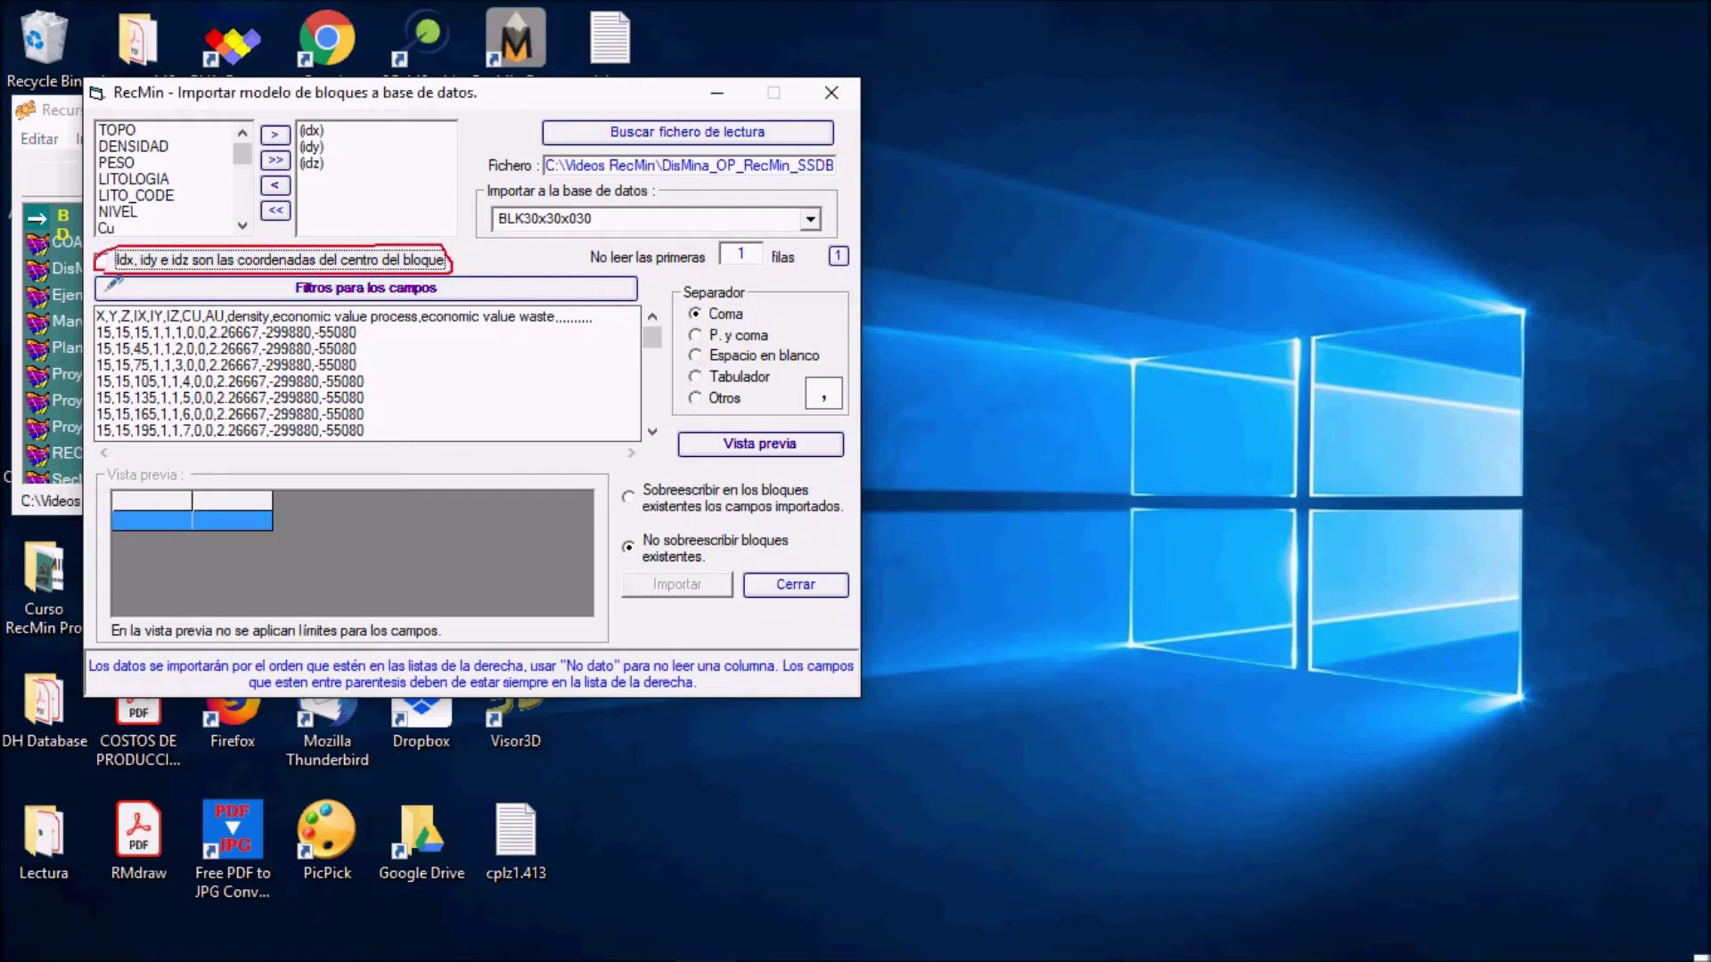
{"action": "left_click", "coordinate": [103, 261]}
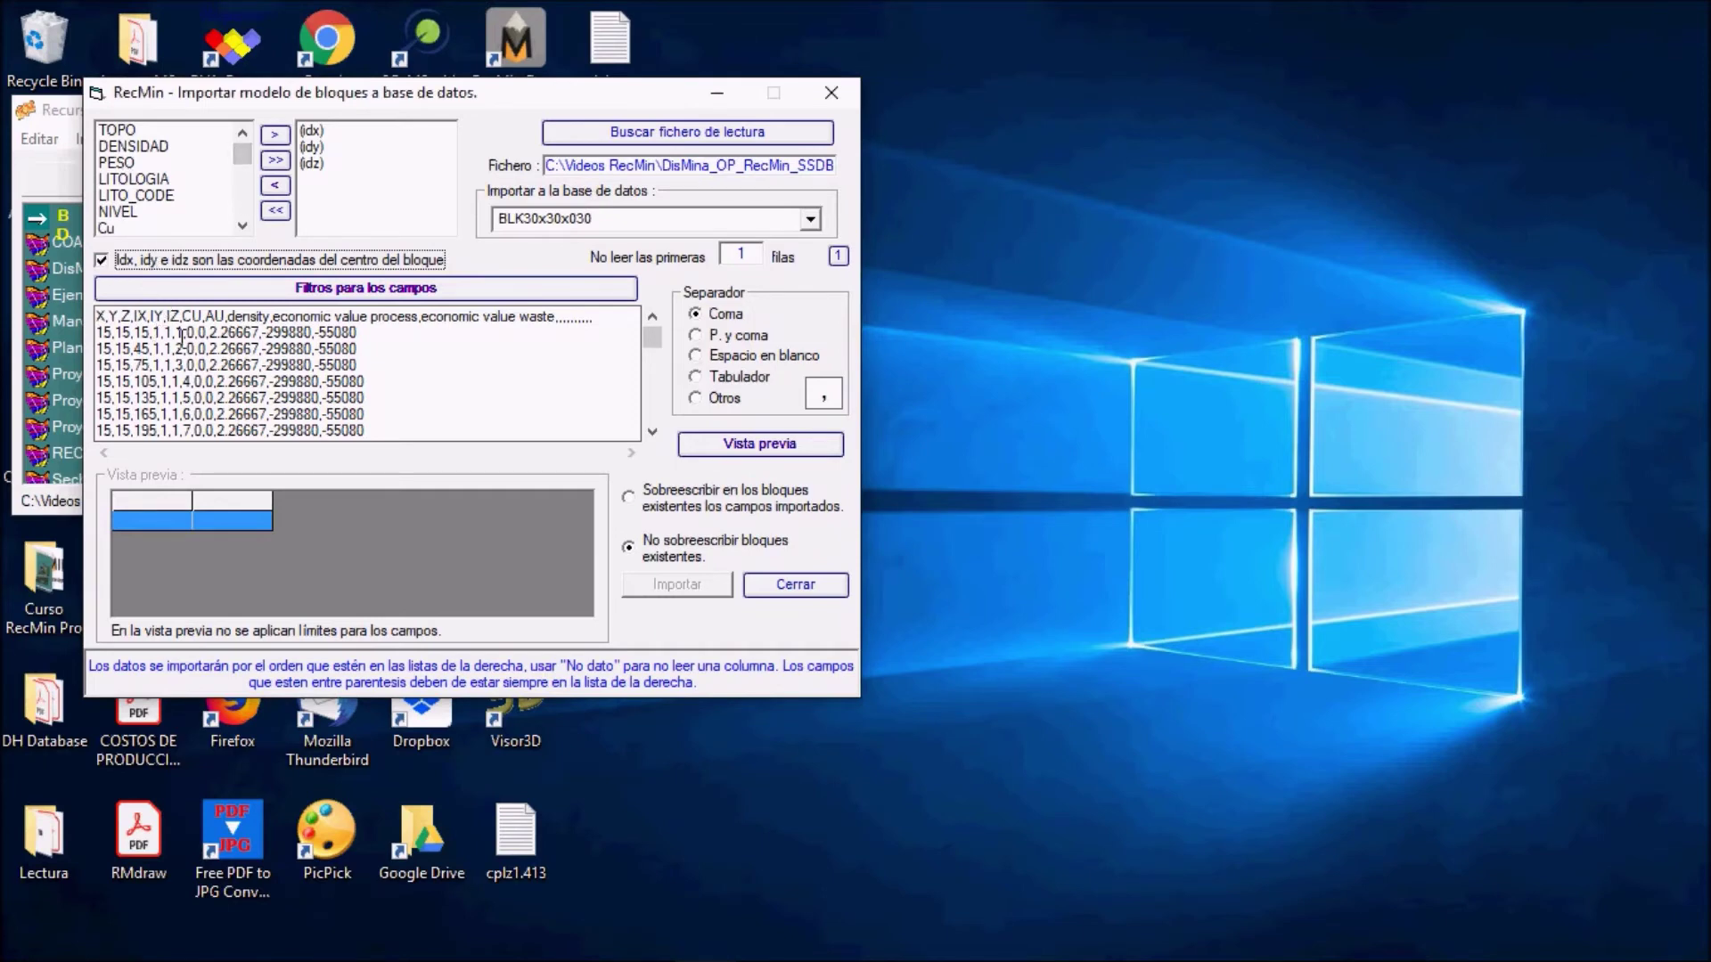
- Add "No dato" three times to the import fields to skip the file's IX, IY and IZ columns
{"action": "left_click_drag", "start_coordinate": [135, 324], "coordinate": [169, 324]}
{"action": "key", "text": "Escape"}
{"action": "left_click_drag", "start_coordinate": [241, 155], "coordinate": [241, 206]}
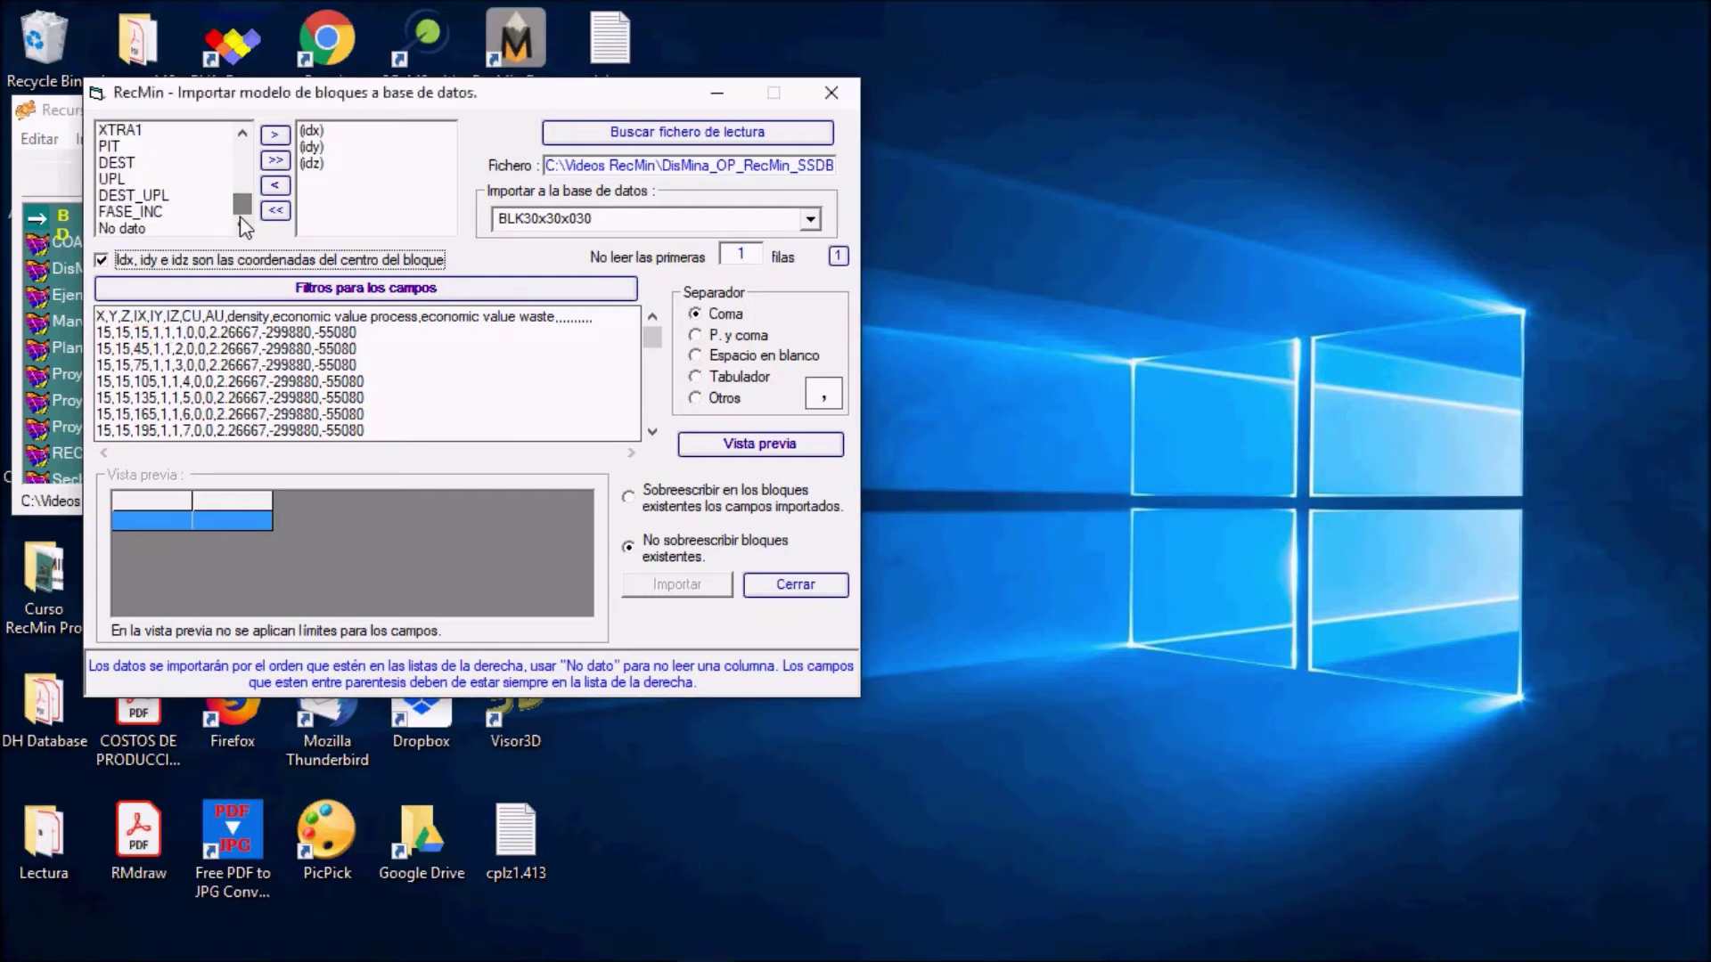
{"action": "double_click", "coordinate": [132, 229]}
{"action": "double_click", "coordinate": [130, 228]}
{"action": "double_click", "coordinate": [130, 228]}
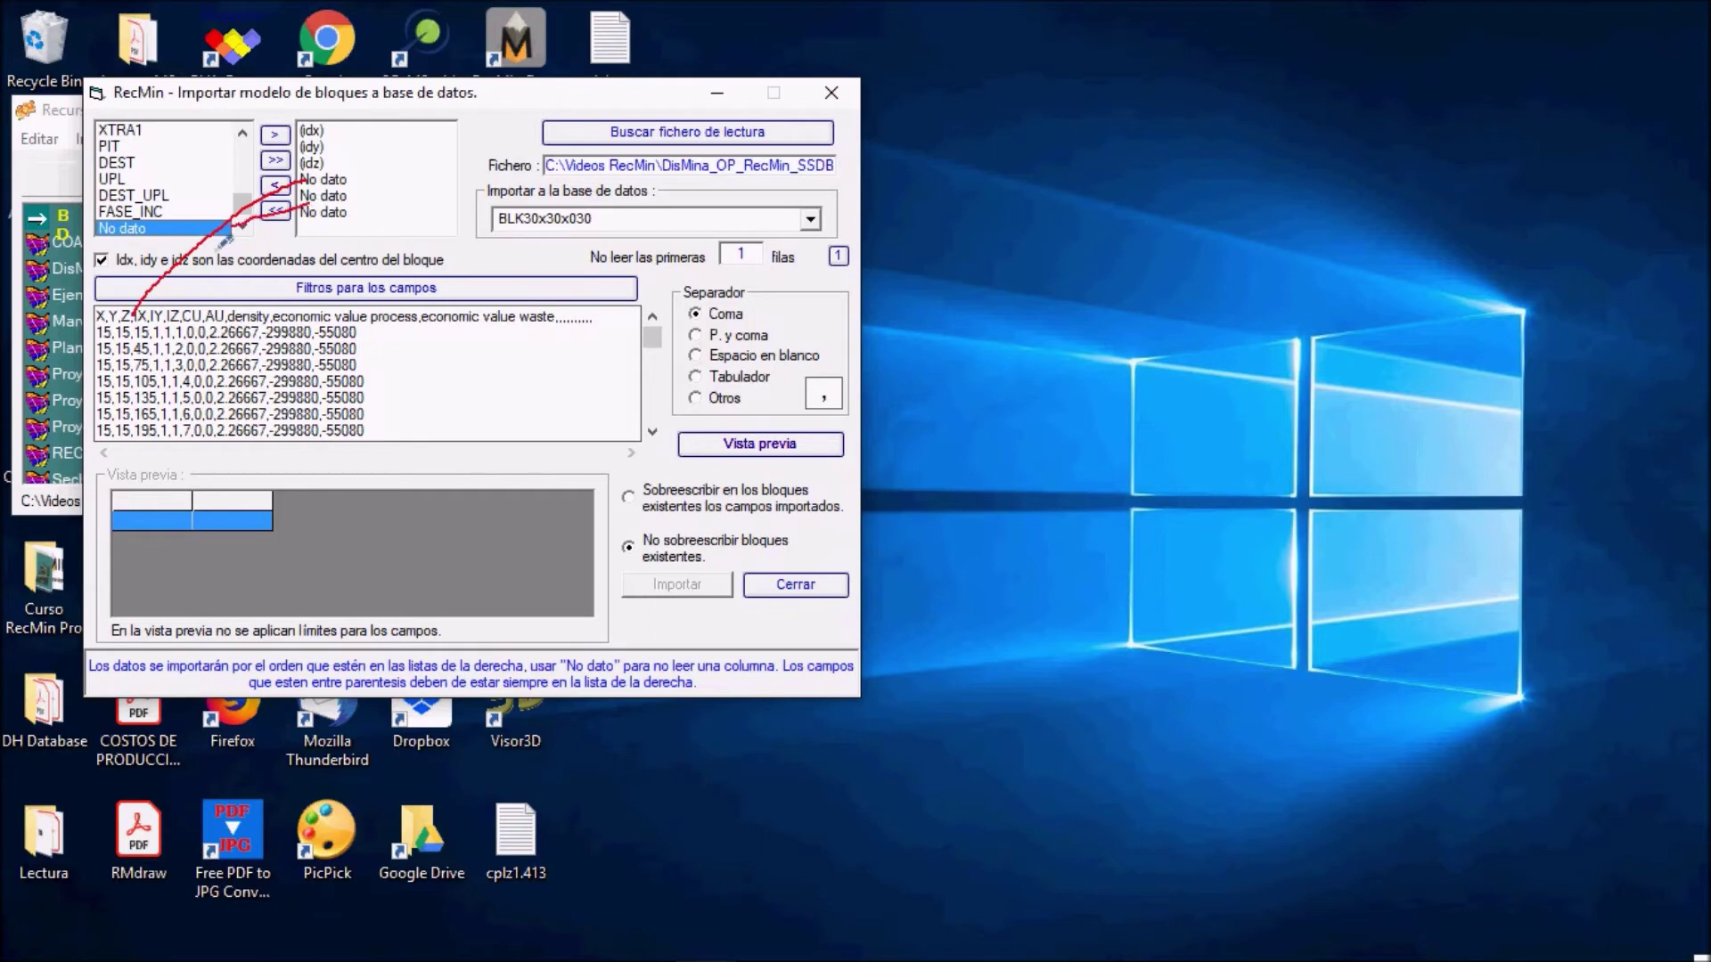
{"action": "mouse_move", "coordinate": [312, 224]}
{"action": "left_mouse_down"}
{"action": "mouse_move", "coordinate": [171, 292]}
{"action": "mouse_move", "coordinate": [171, 310]}
{"action": "left_mouse_up"}
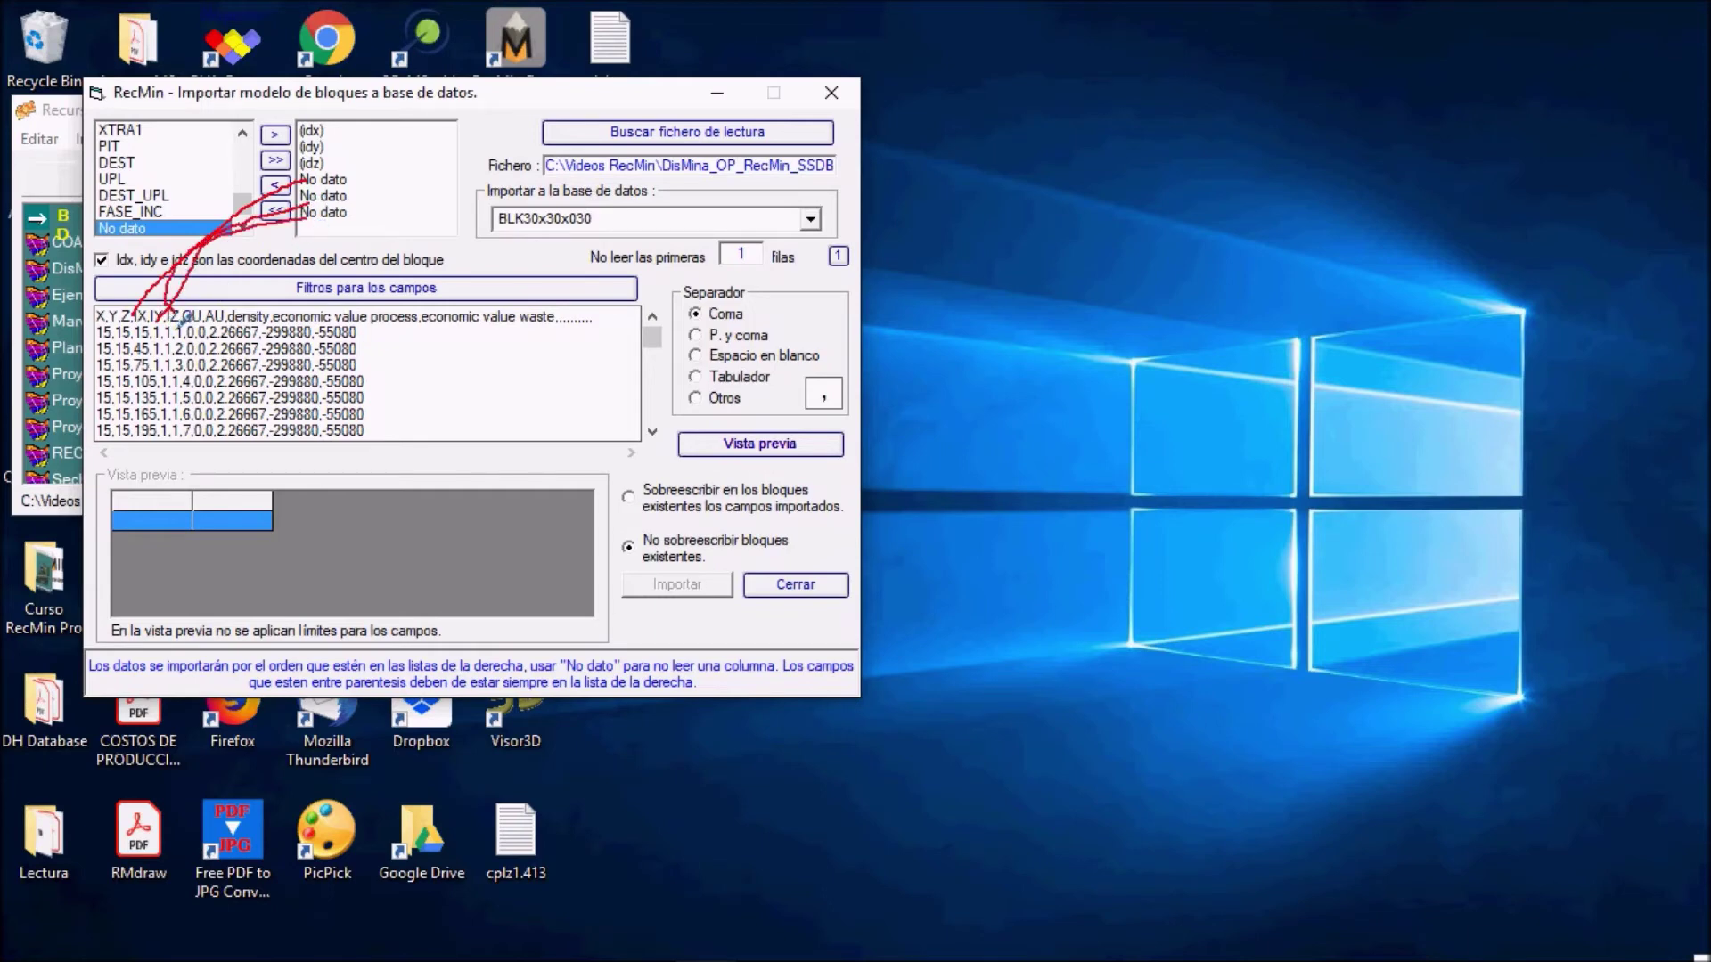
{"action": "key", "text": "Escape"}
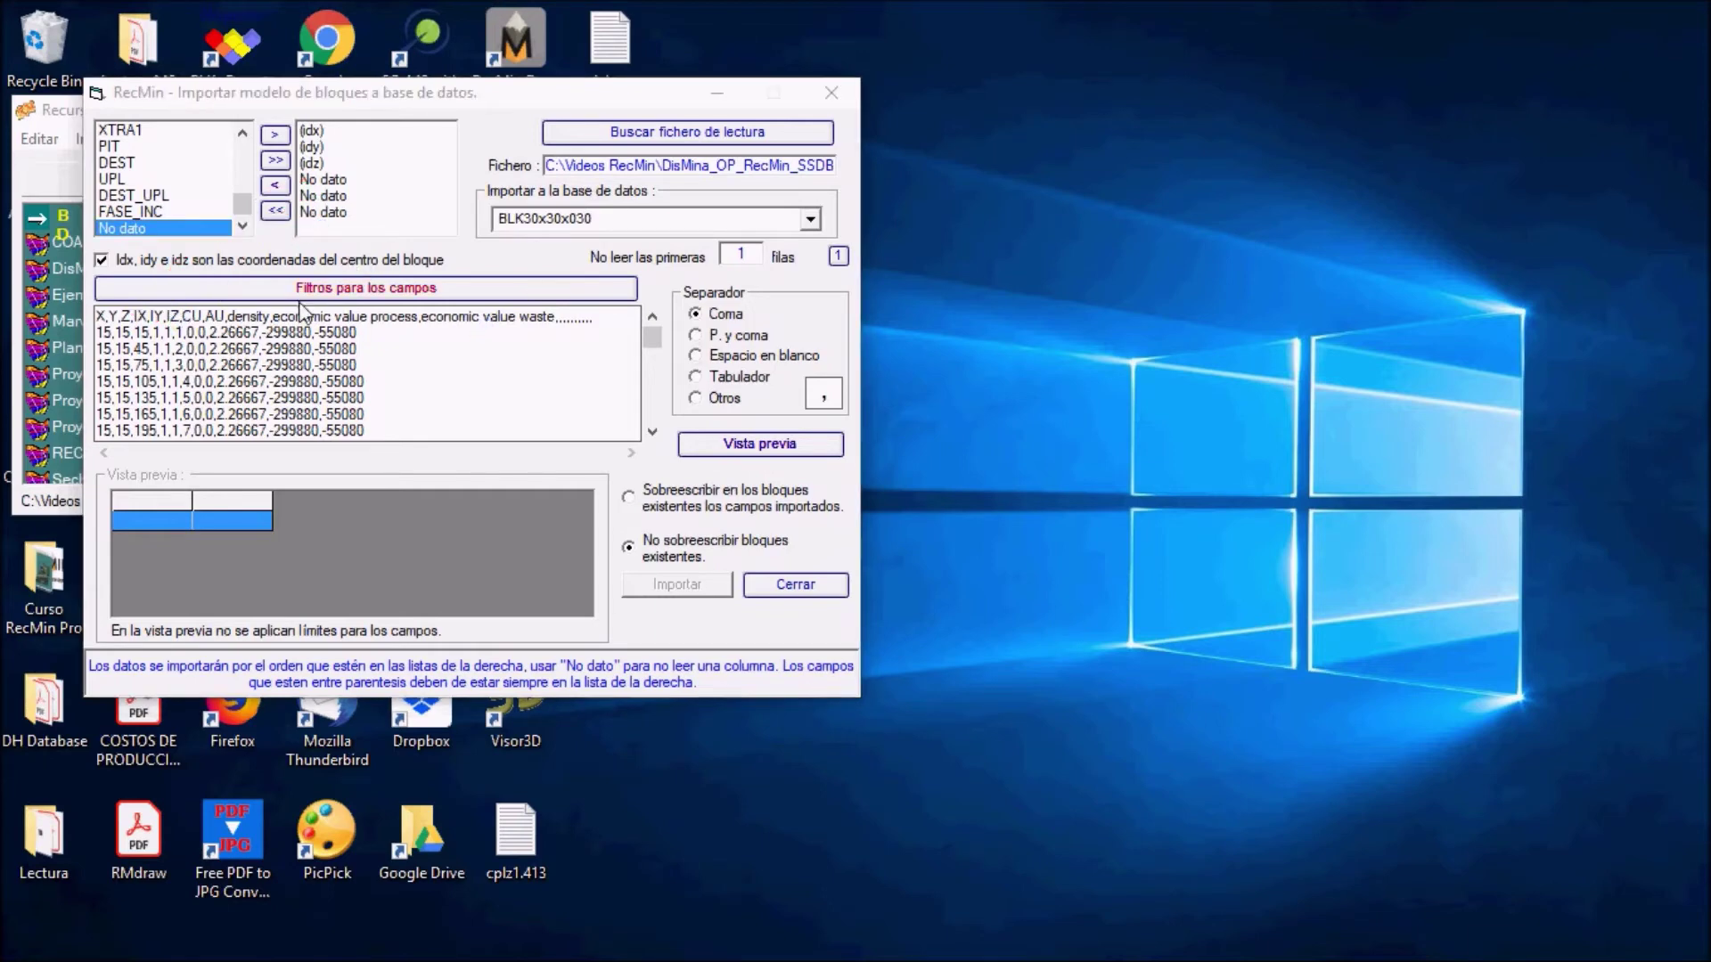
- Add Cu, Au and DENSIDAD, in that order, to the import fields
{"action": "left_click_drag", "start_coordinate": [242, 203], "coordinate": [257, 160]}
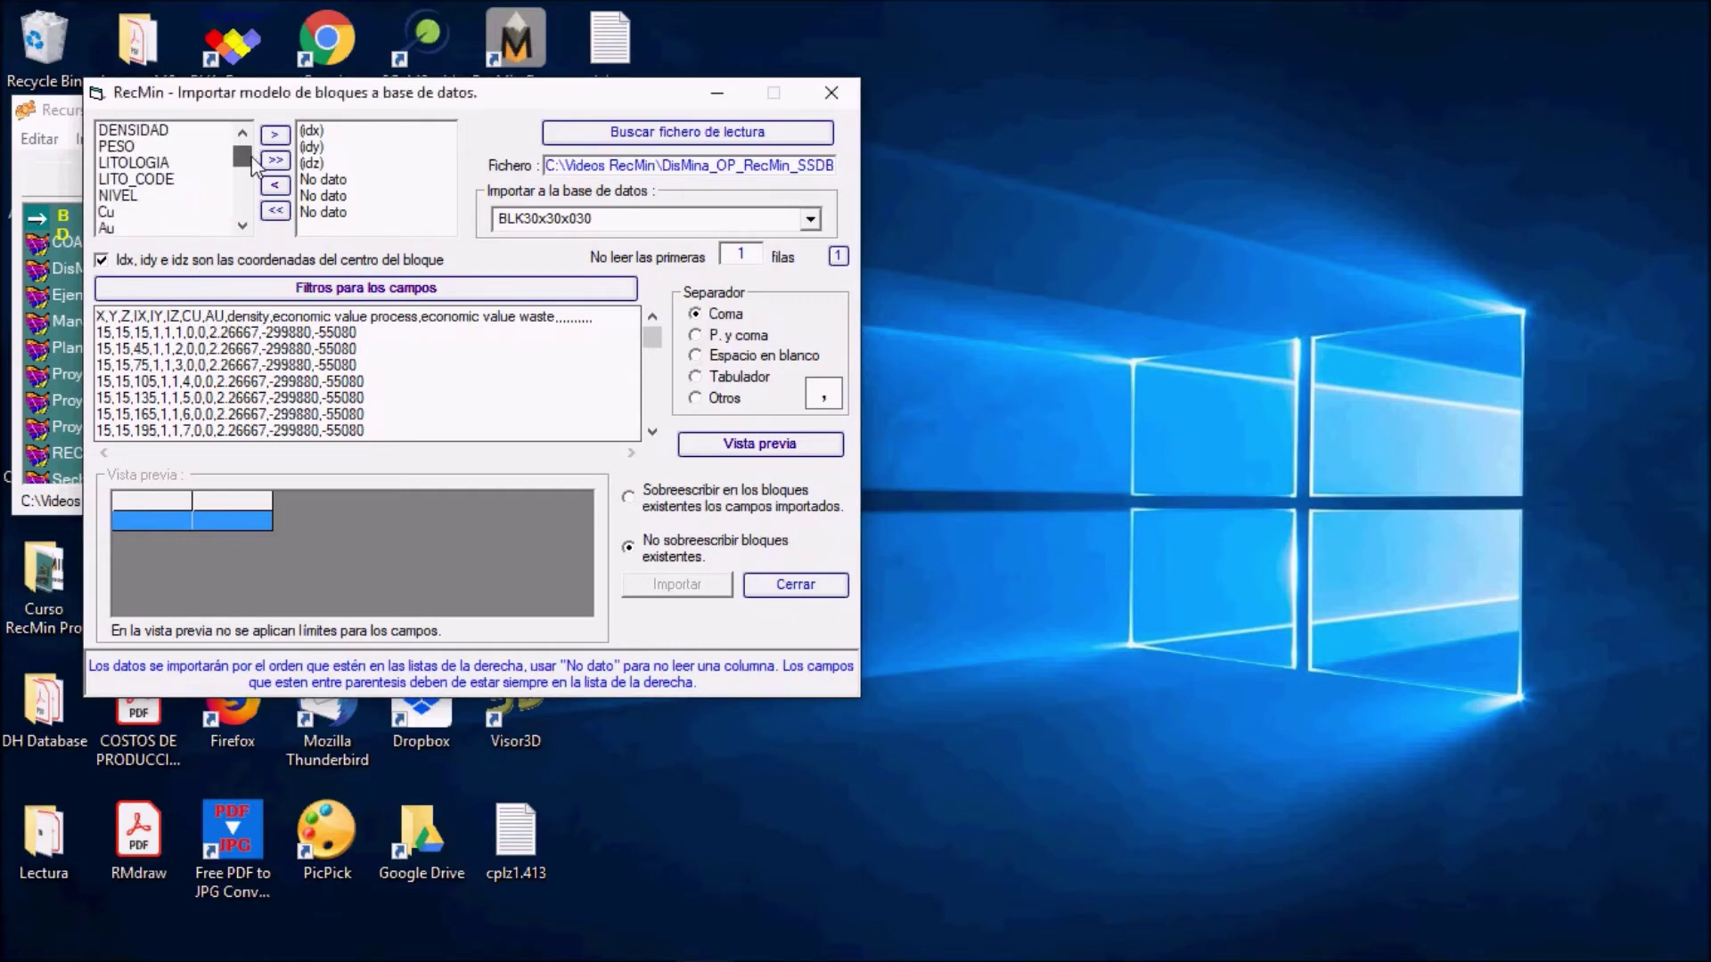
{"action": "double_click", "coordinate": [116, 212]}
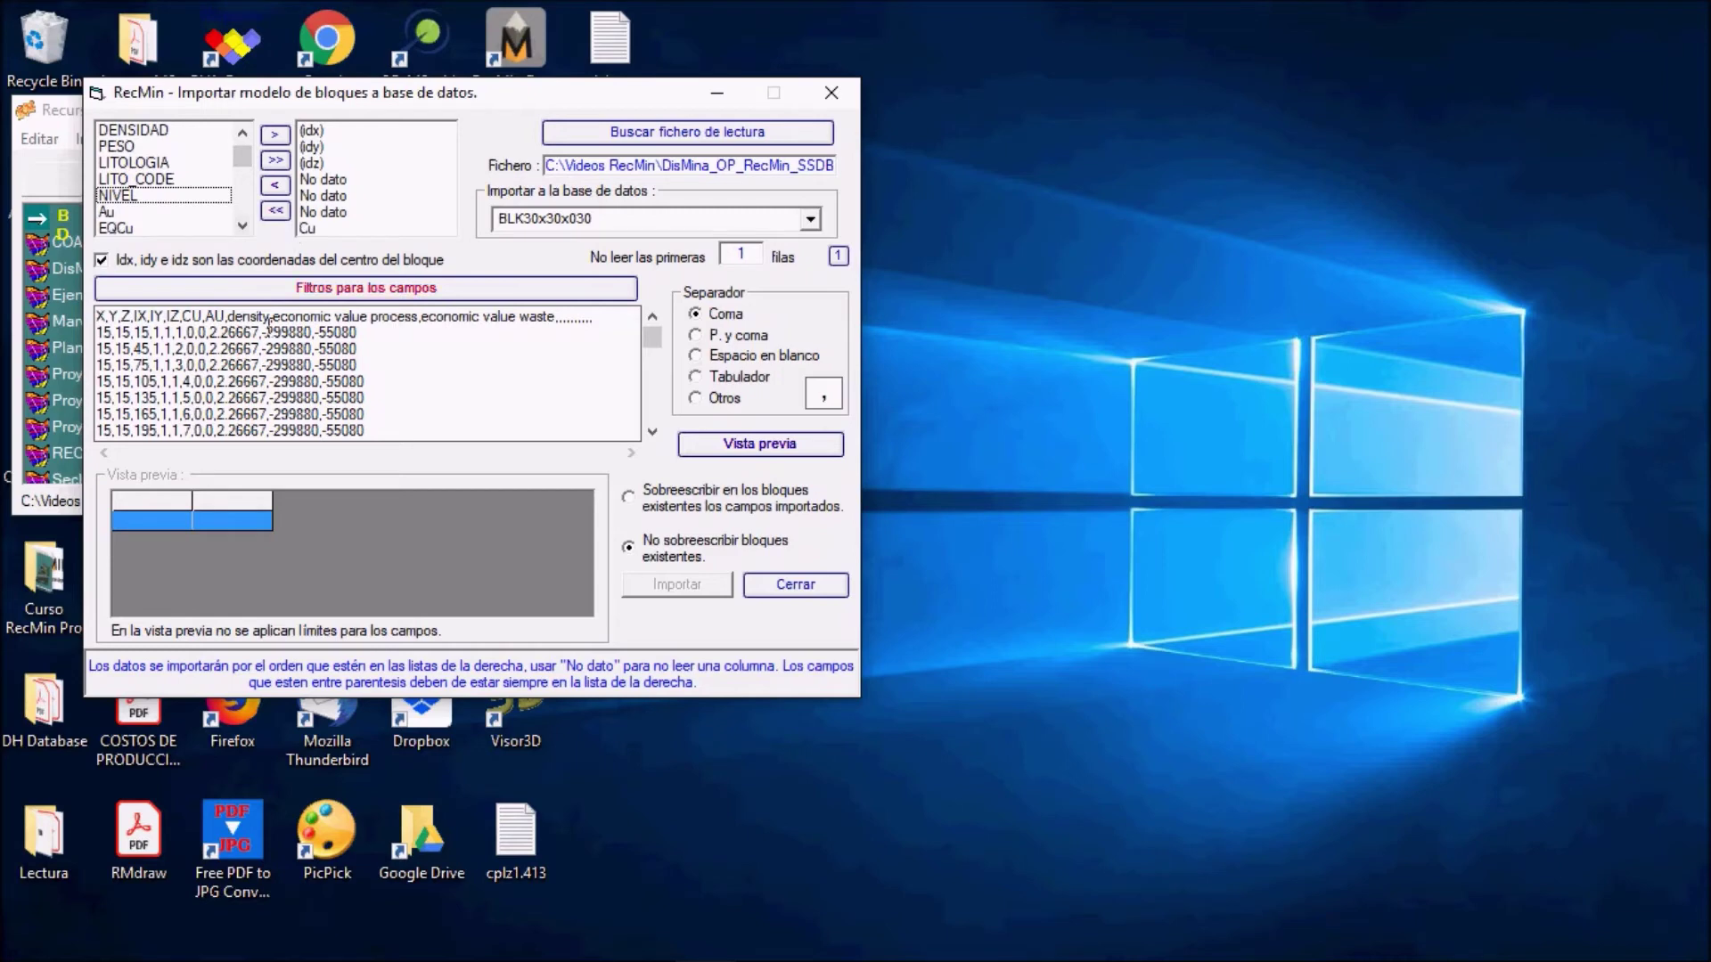
{"action": "double_click", "coordinate": [107, 214]}
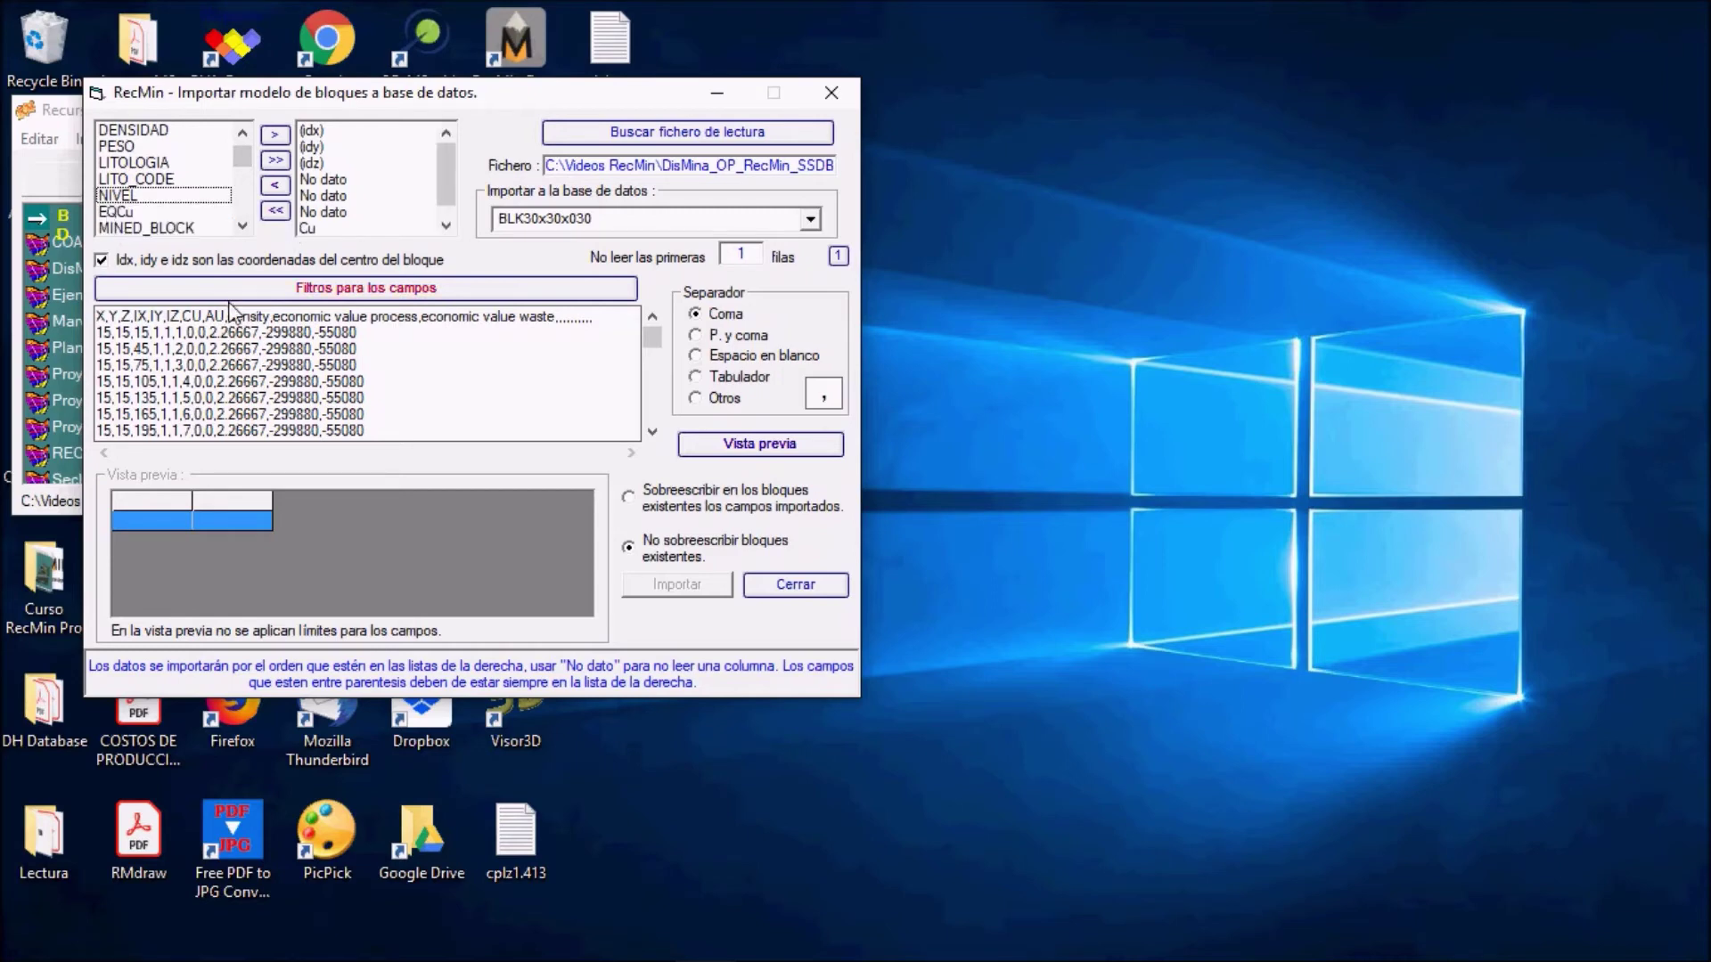
{"action": "double_click", "coordinate": [160, 134]}
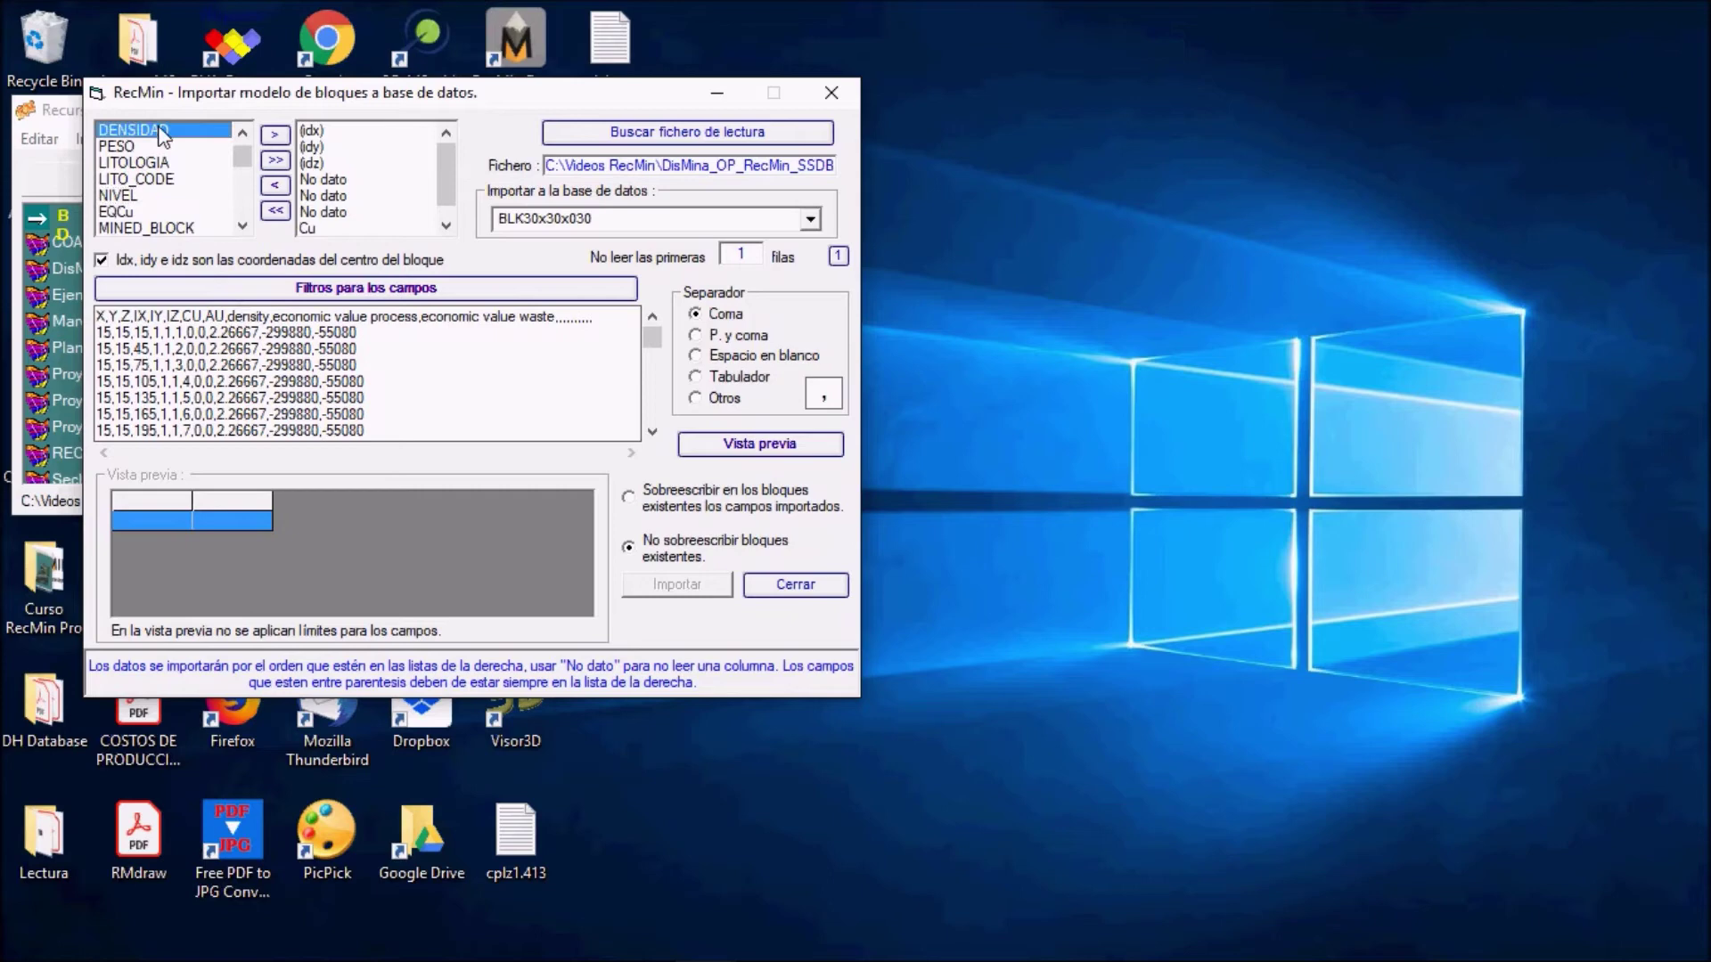
{"action": "left_click", "coordinate": [447, 173]}
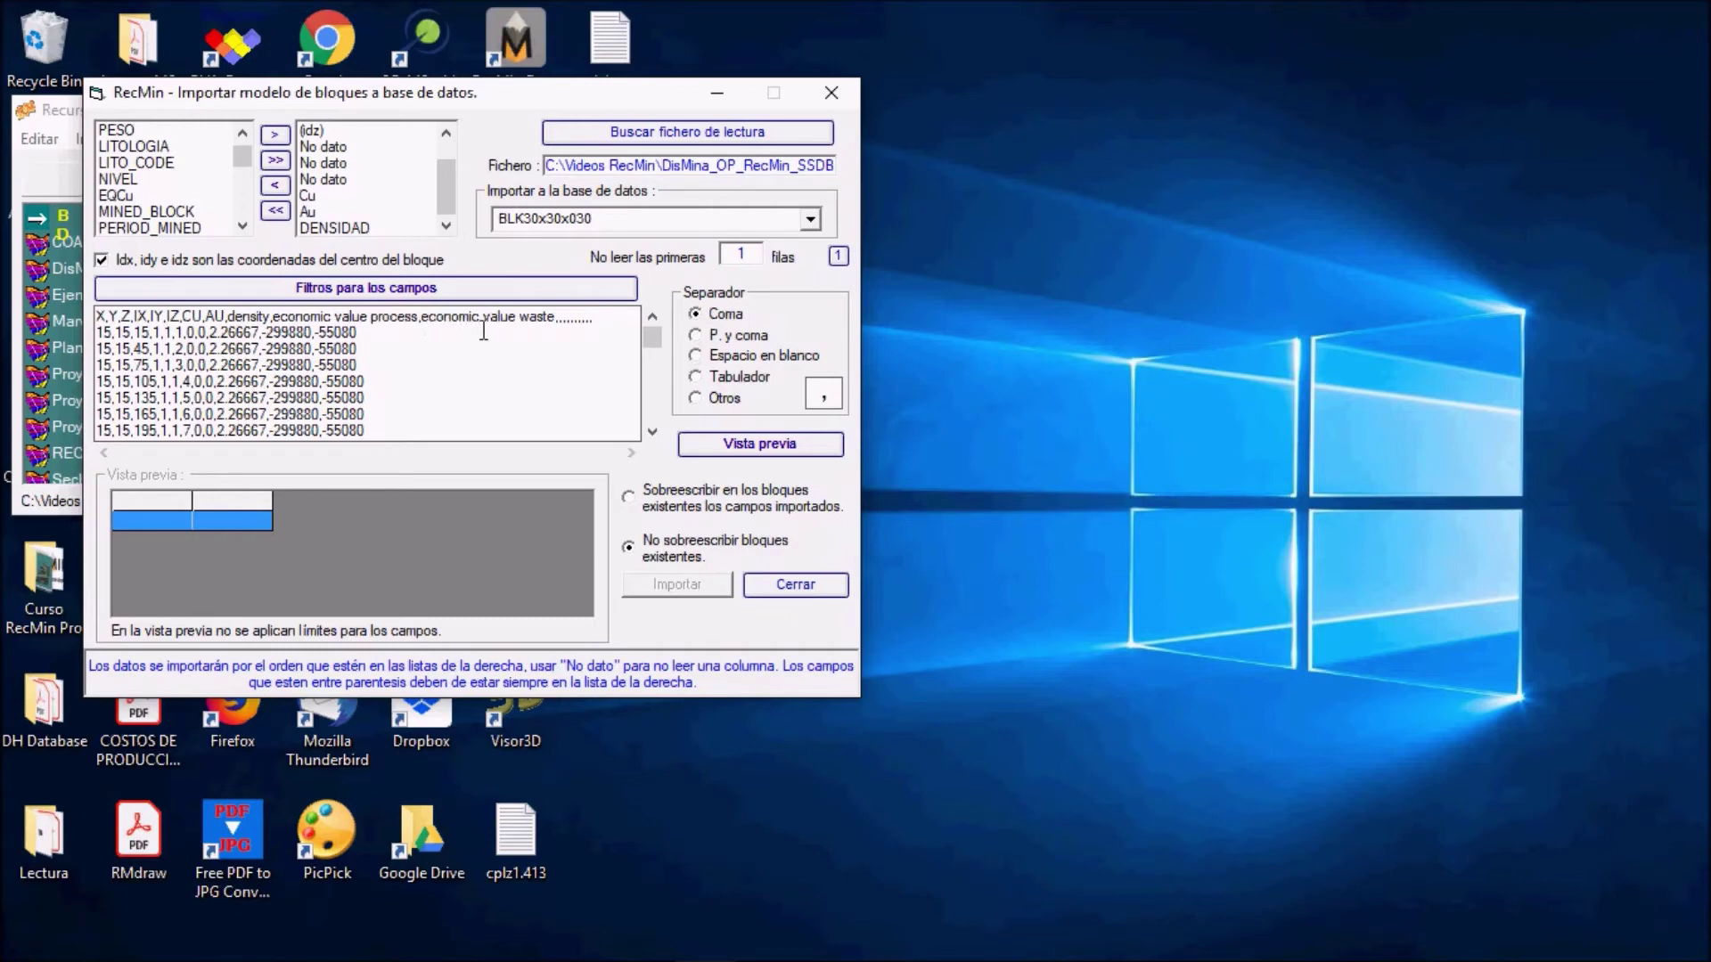
- Add VALUE_PROCESS and VALUE_WASTE to the import fields for the two economic value columns
{"action": "left_click_drag", "start_coordinate": [248, 158], "coordinate": [250, 178]}
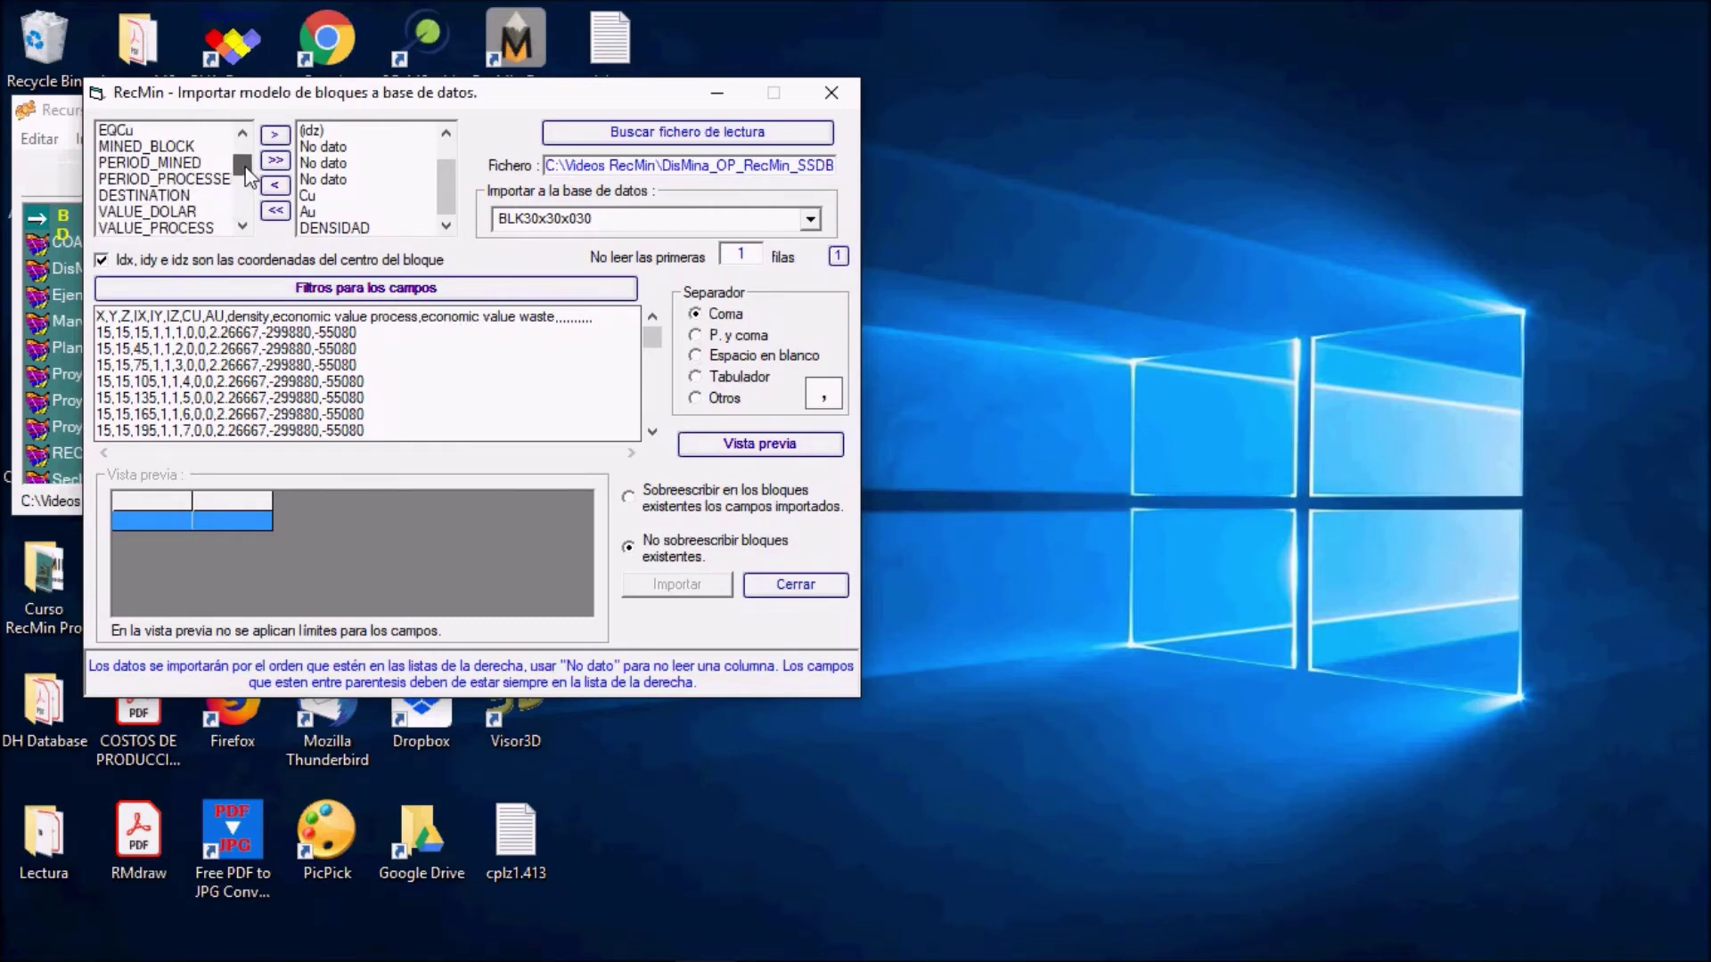
{"action": "left_click_drag", "start_coordinate": [250, 178], "coordinate": [251, 185]}
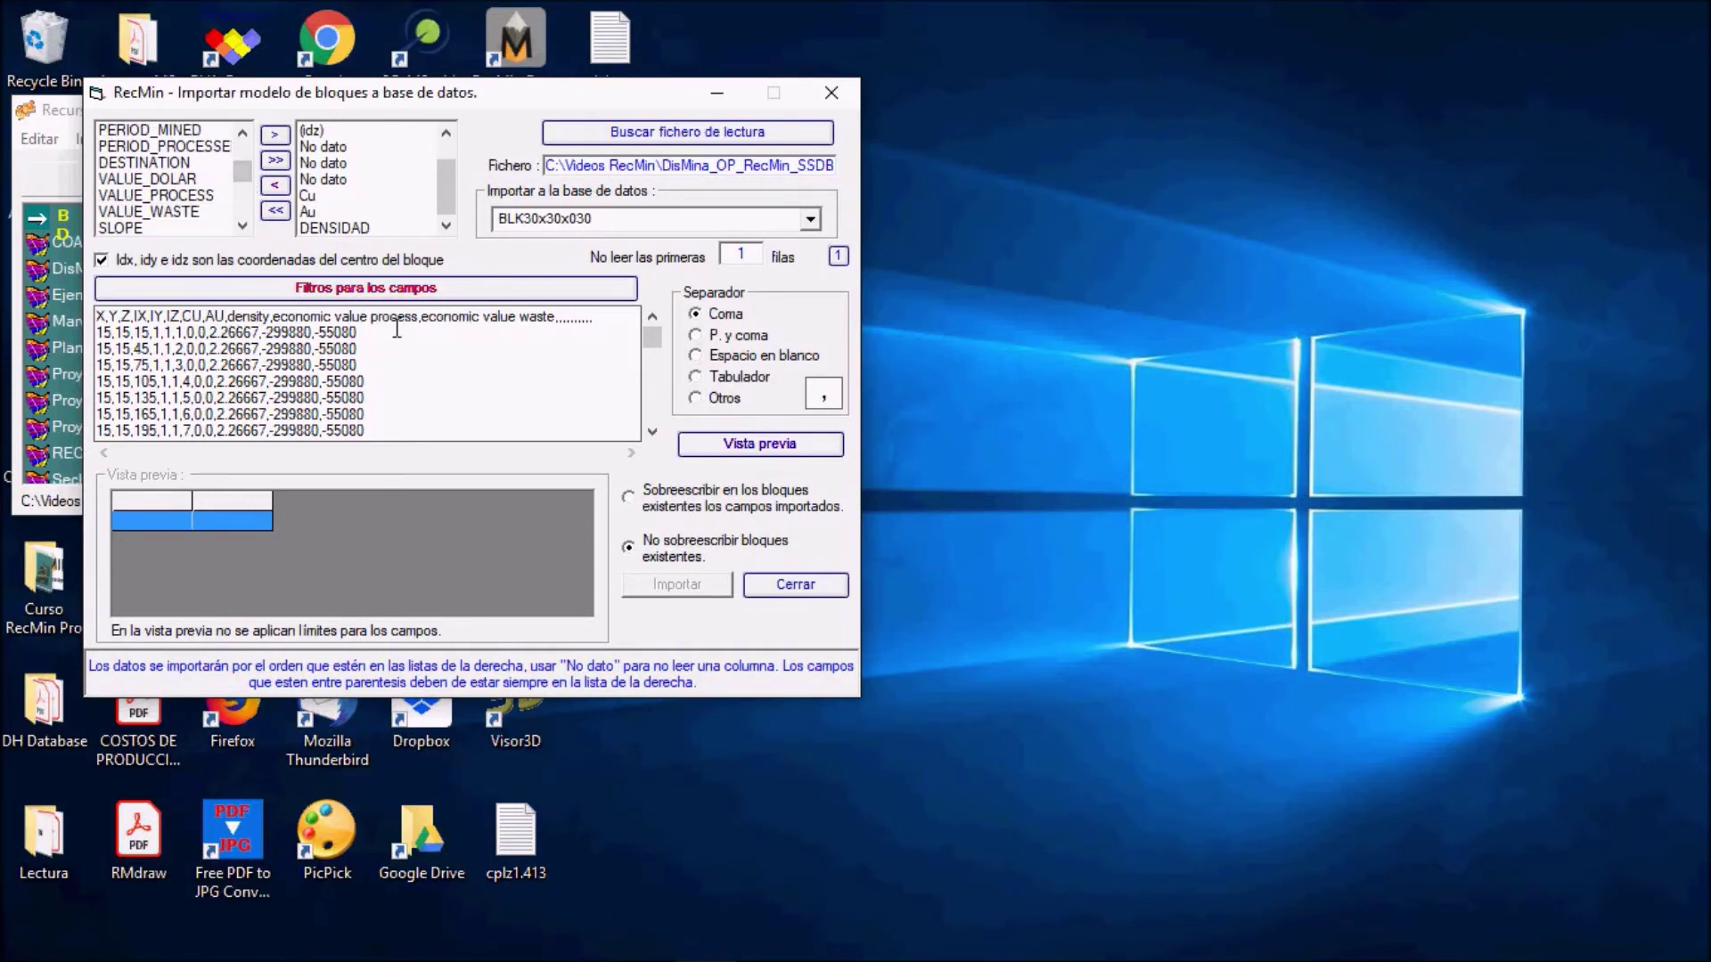
{"action": "double_click", "coordinate": [185, 196]}
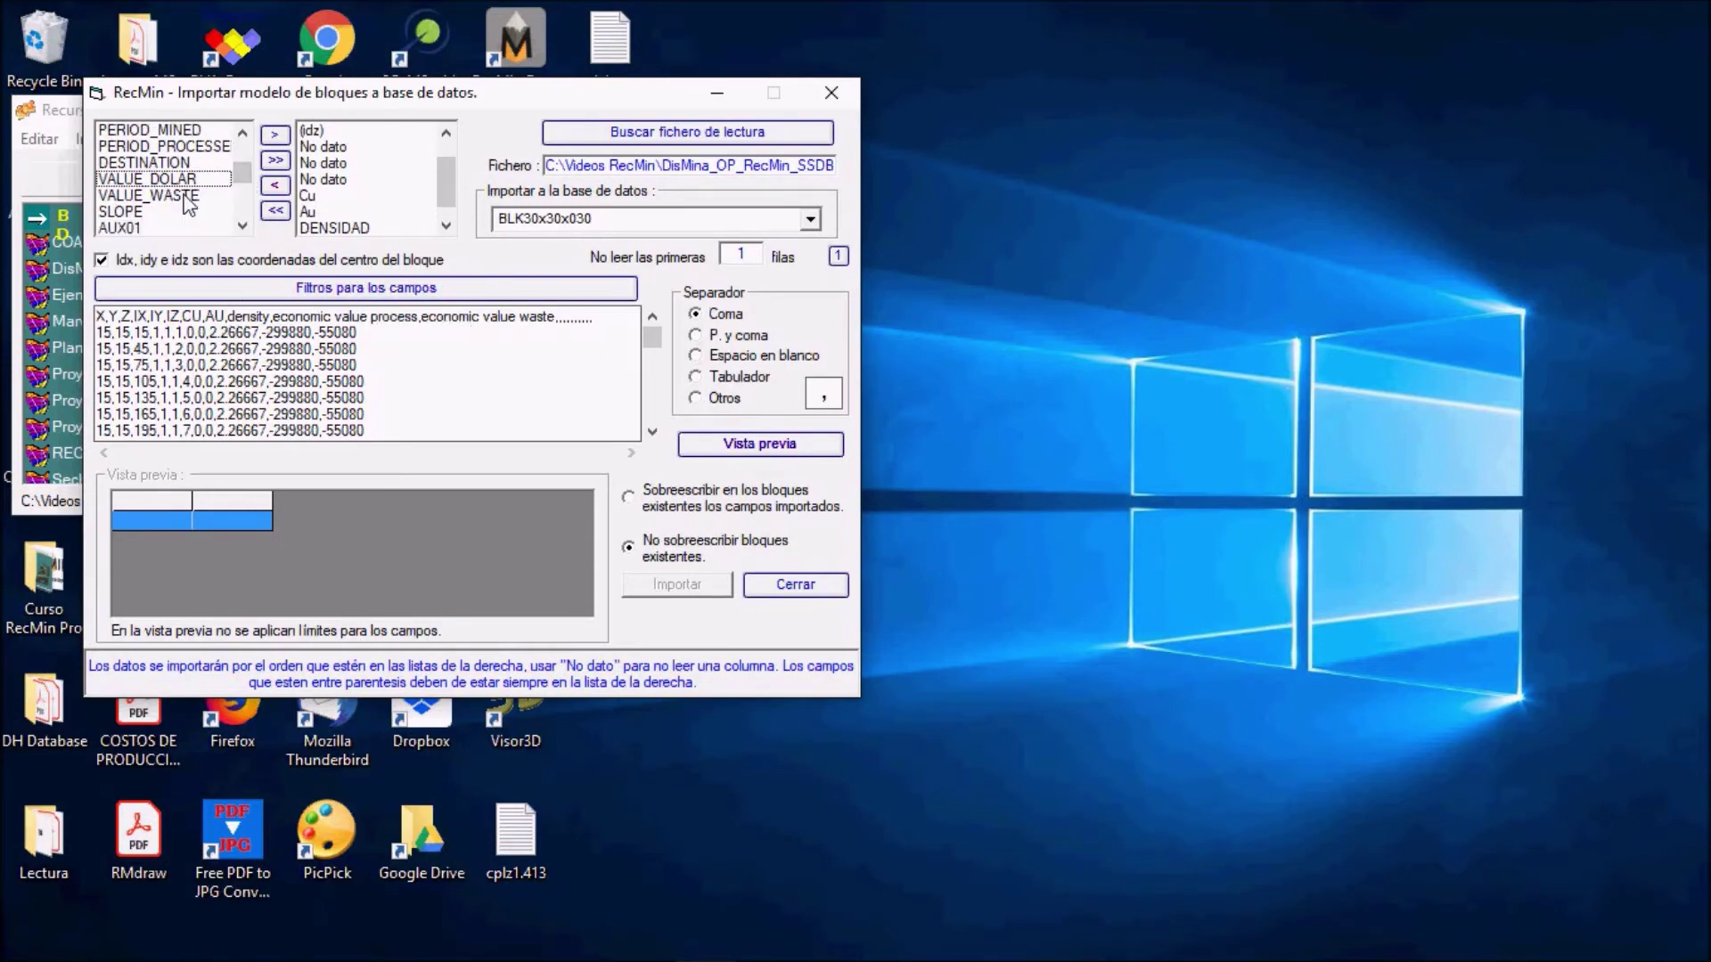
{"action": "double_click", "coordinate": [187, 197]}
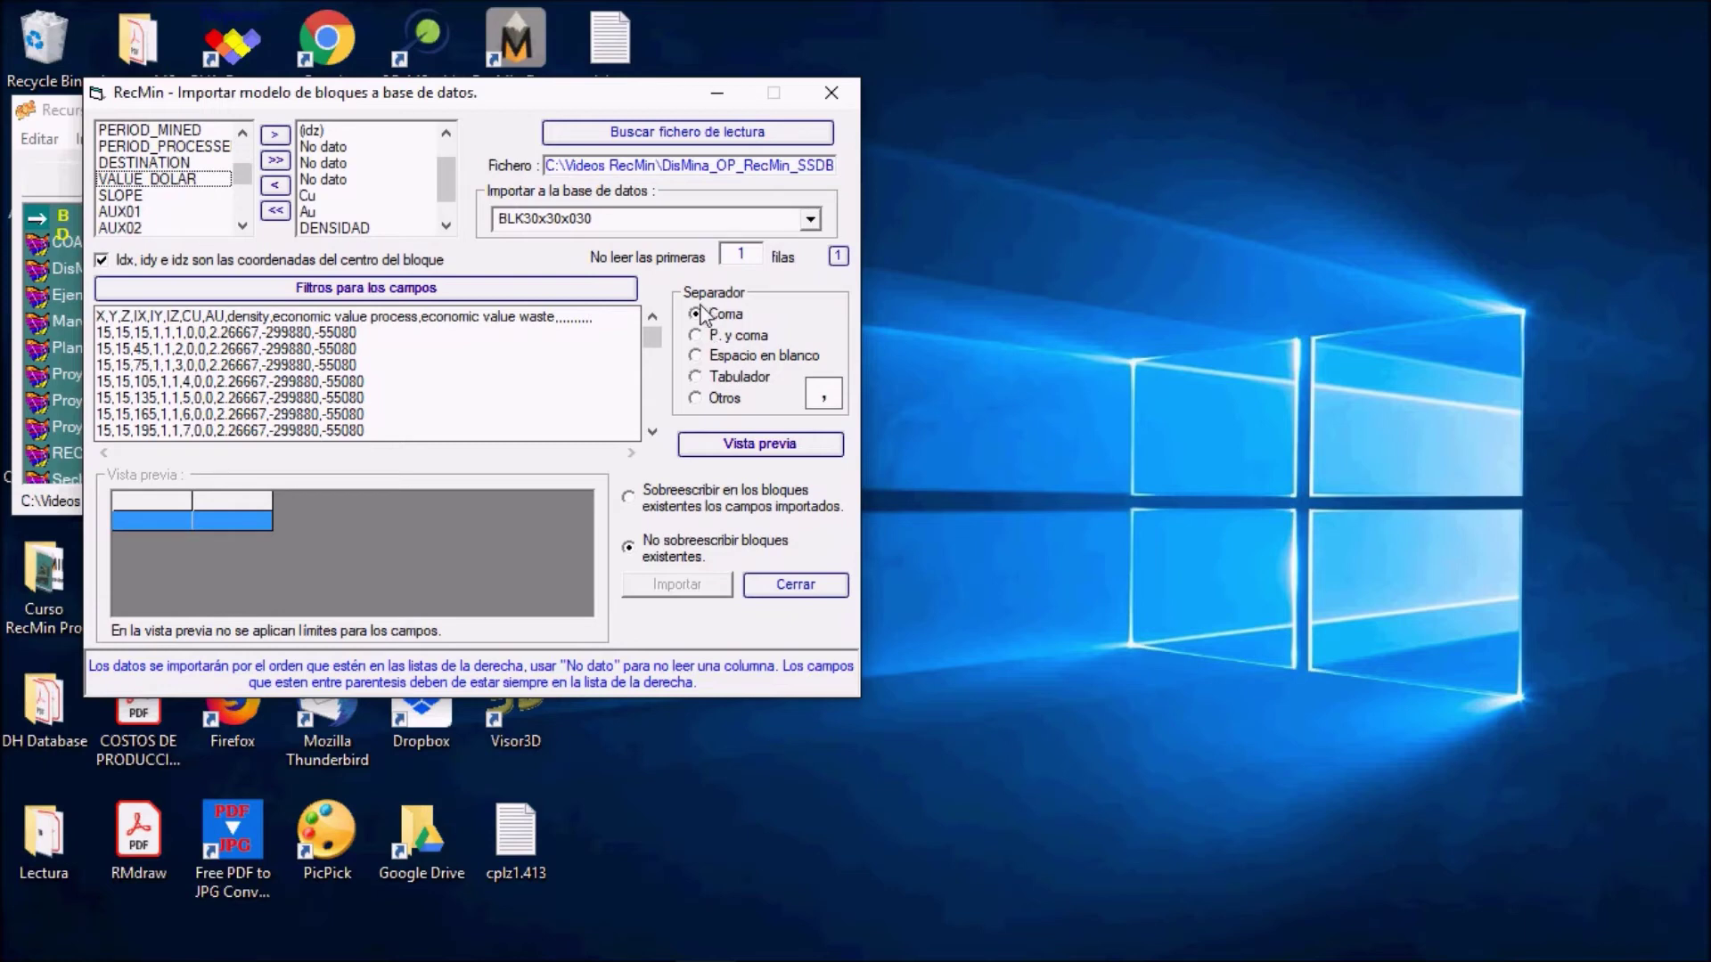
- Choose to overwrite the imported fields in existing blocks and generate the import preview
{"action": "mouse_move", "coordinate": [705, 311]}
{"action": "left_mouse_down"}
{"action": "mouse_move", "coordinate": [743, 304]}
{"action": "mouse_move", "coordinate": [744, 328]}
{"action": "mouse_move", "coordinate": [696, 311]}
{"action": "left_mouse_up"}
{"action": "left_click_drag", "start_coordinate": [620, 488], "coordinate": [825, 478]}
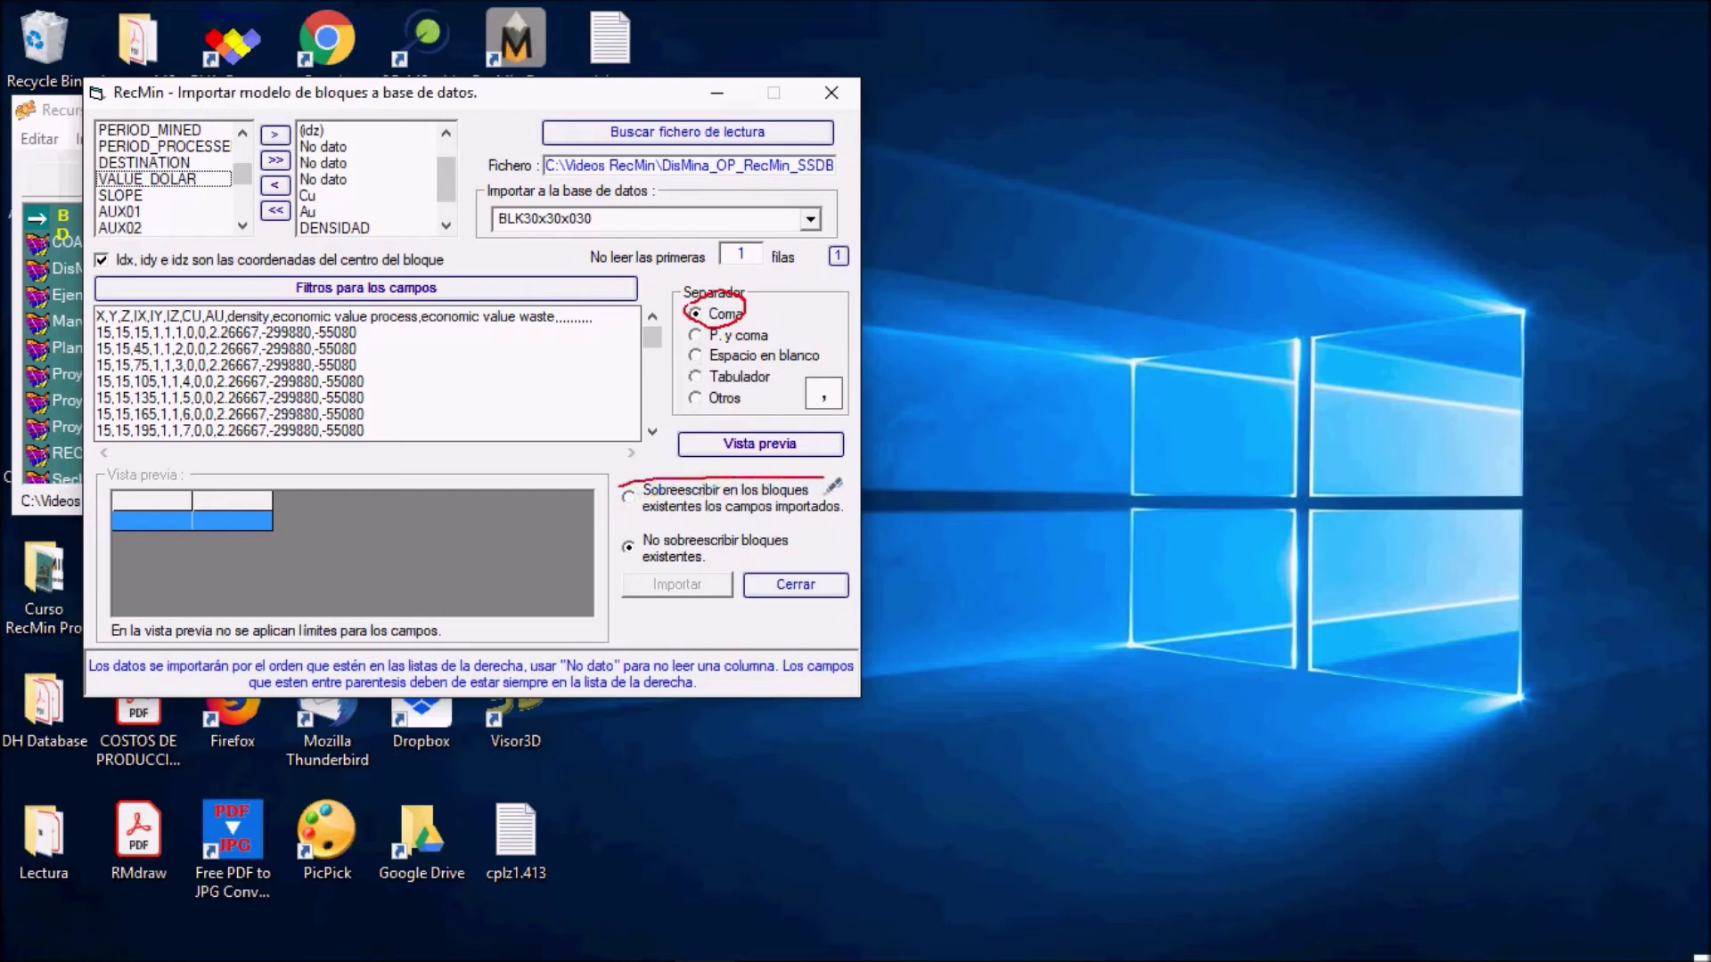
{"action": "key", "text": "Escape"}
{"action": "left_click", "coordinate": [633, 504]}
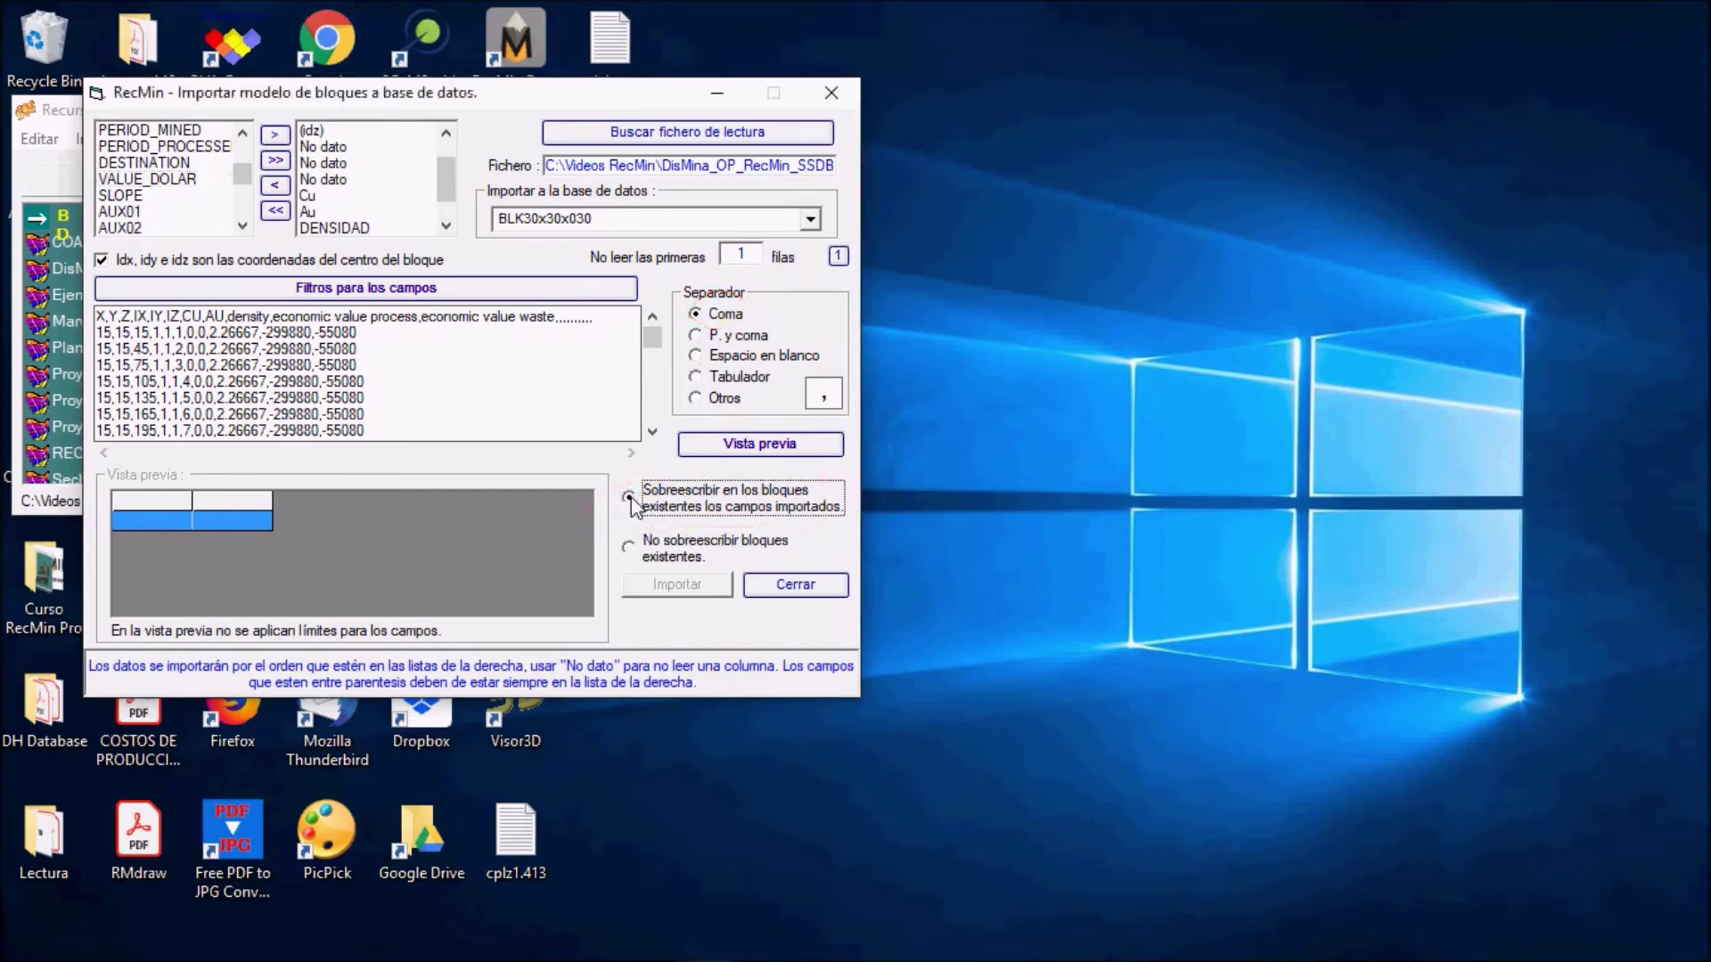
{"action": "left_click", "coordinate": [774, 445]}
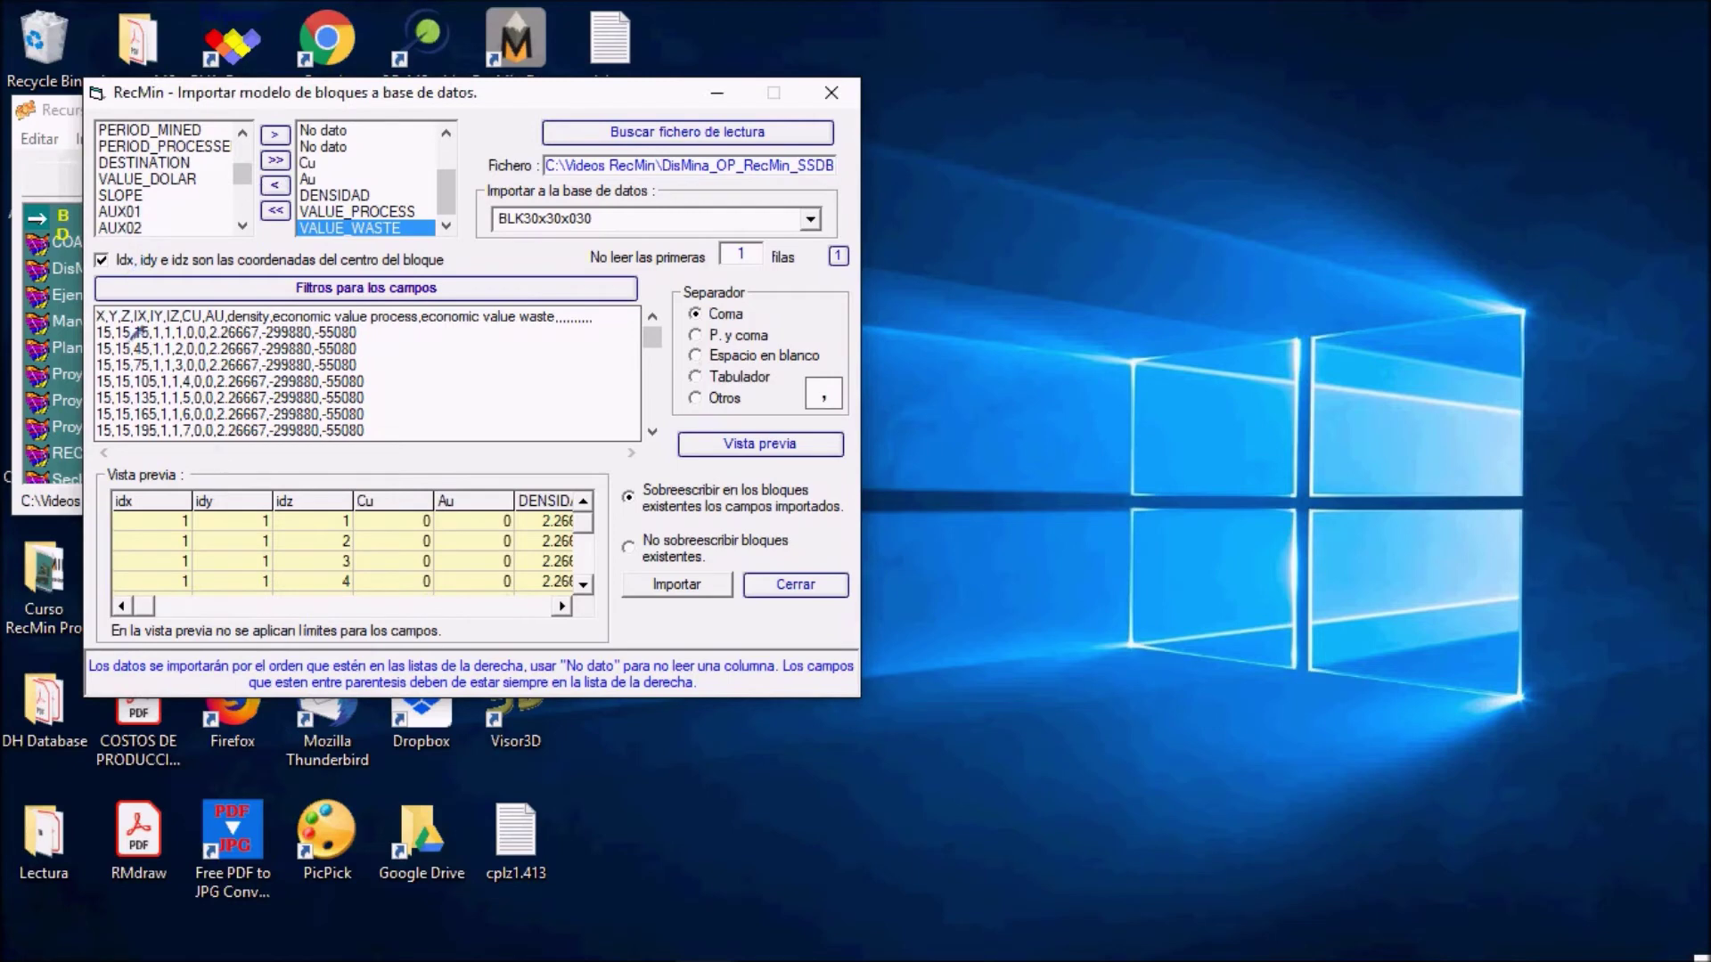
- Check the preview columns from idx through VALUE_WASTE against the columns of the source file
{"action": "mouse_move", "coordinate": [94, 312]}
{"action": "left_mouse_down"}
{"action": "mouse_move", "coordinate": [132, 338]}
{"action": "mouse_move", "coordinate": [132, 306]}
{"action": "mouse_move", "coordinate": [109, 315]}
{"action": "mouse_move", "coordinate": [127, 336]}
{"action": "mouse_move", "coordinate": [123, 505]}
{"action": "mouse_move", "coordinate": [196, 524]}
{"action": "left_mouse_up"}
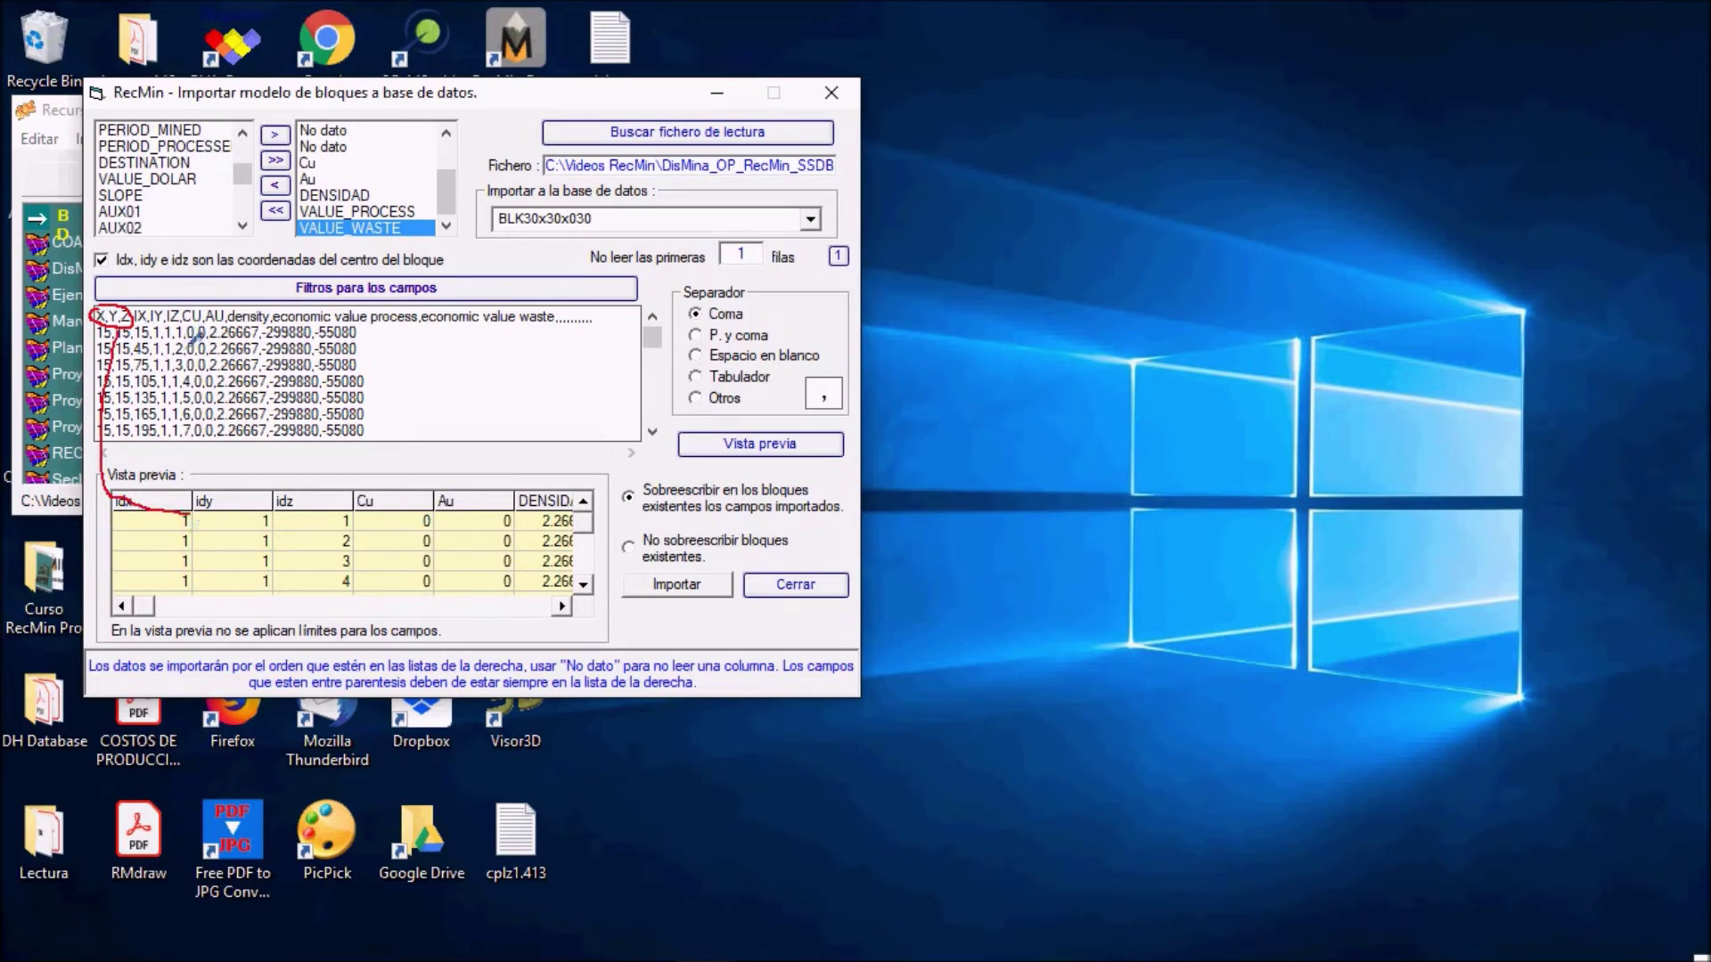
{"action": "mouse_move", "coordinate": [188, 342]}
{"action": "left_mouse_down"}
{"action": "mouse_move", "coordinate": [203, 351]}
{"action": "mouse_move", "coordinate": [194, 328]}
{"action": "mouse_move", "coordinate": [366, 503]}
{"action": "mouse_move", "coordinate": [417, 523]}
{"action": "left_mouse_up"}
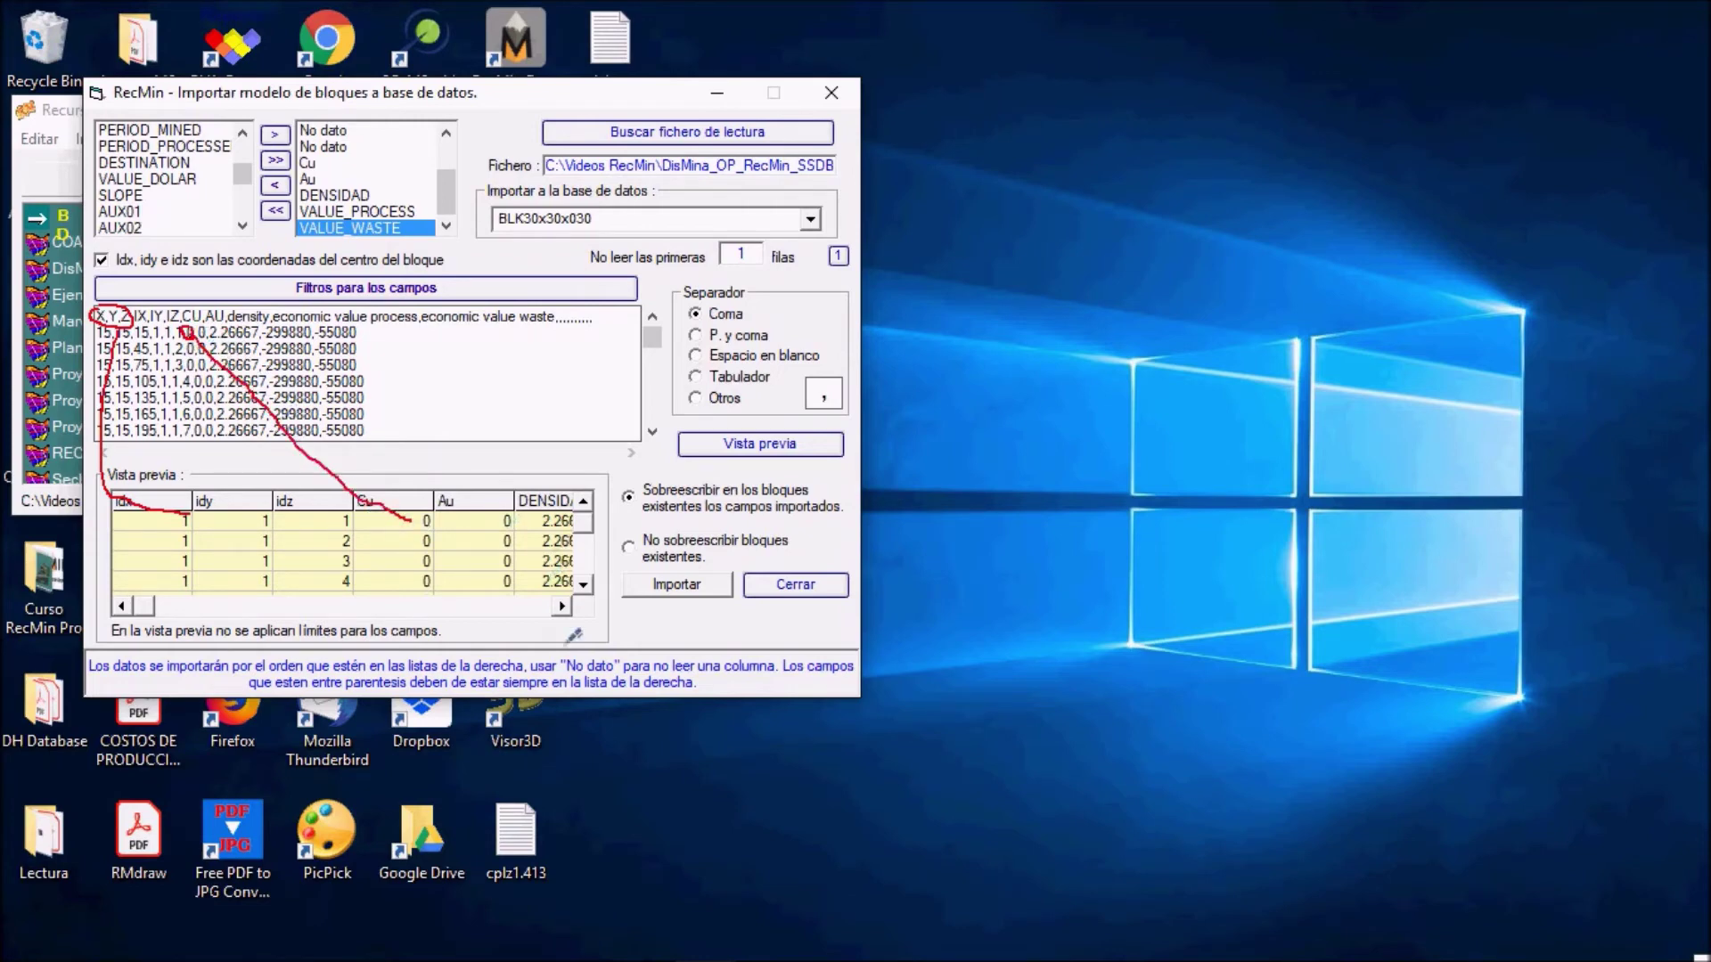
{"action": "key", "text": "Escape"}
{"action": "left_click", "coordinate": [561, 606]}
{"action": "left_click", "coordinate": [561, 605]}
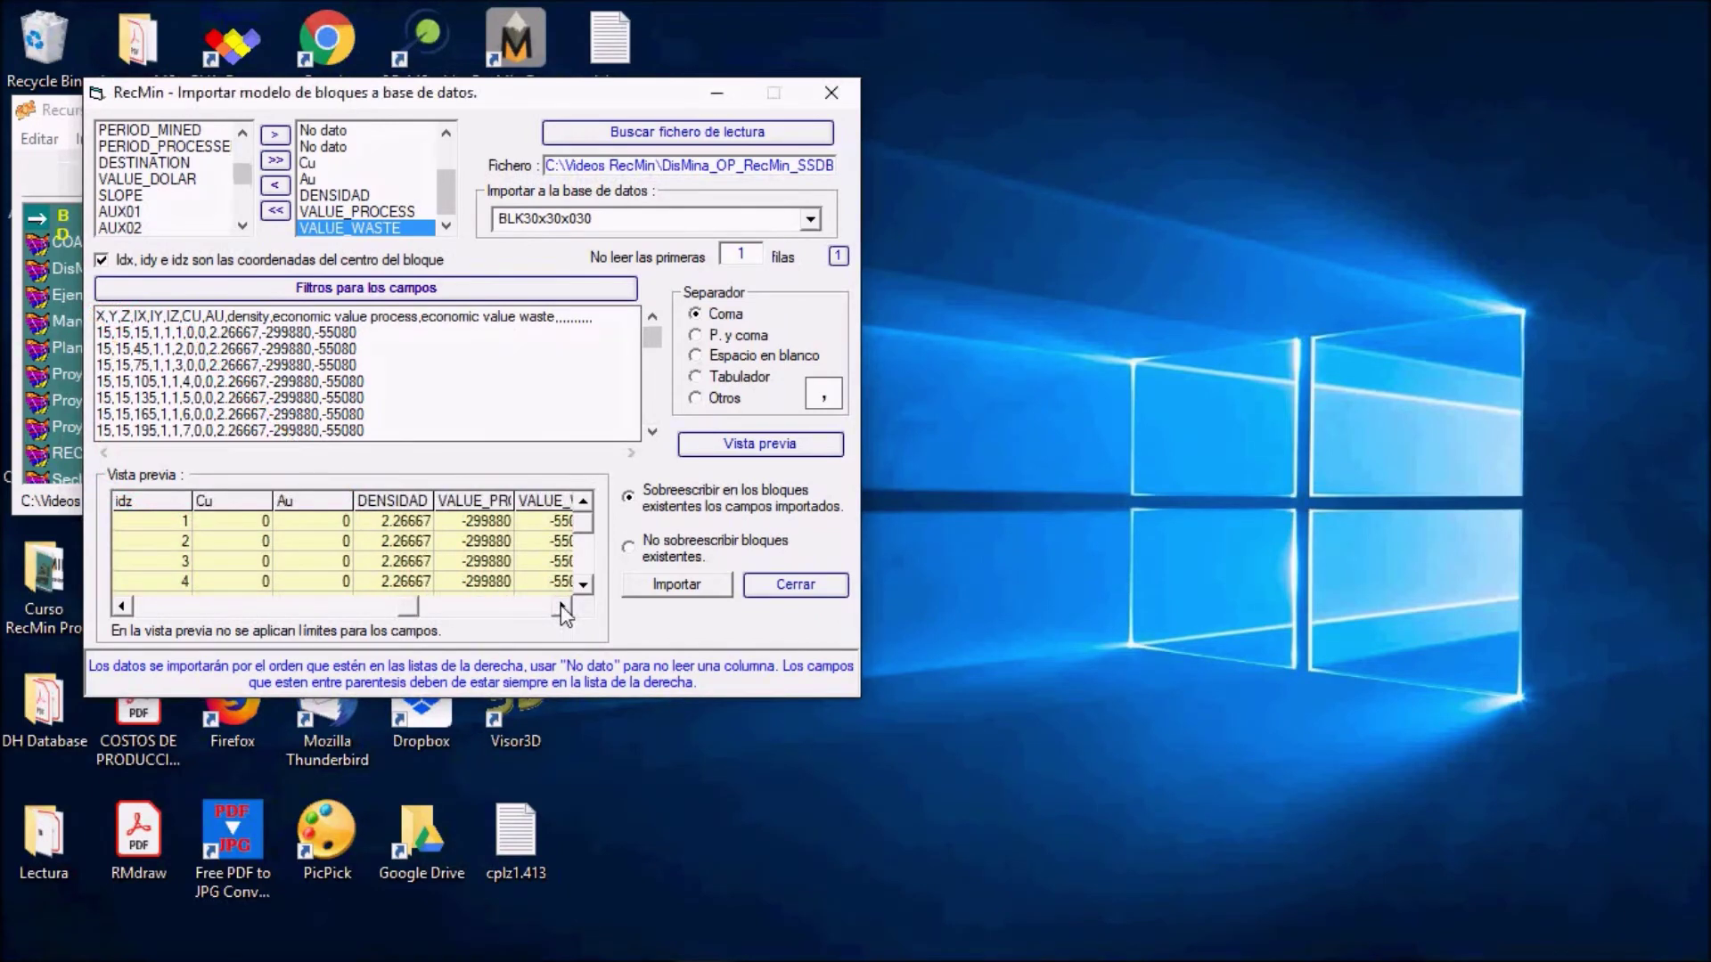
- Compare the DENSIDAD, VALUE_PROCESS and VALUE_WASTE preview values with the matching values in the source file rows
{"action": "left_click_drag", "start_coordinate": [432, 524], "coordinate": [248, 347]}
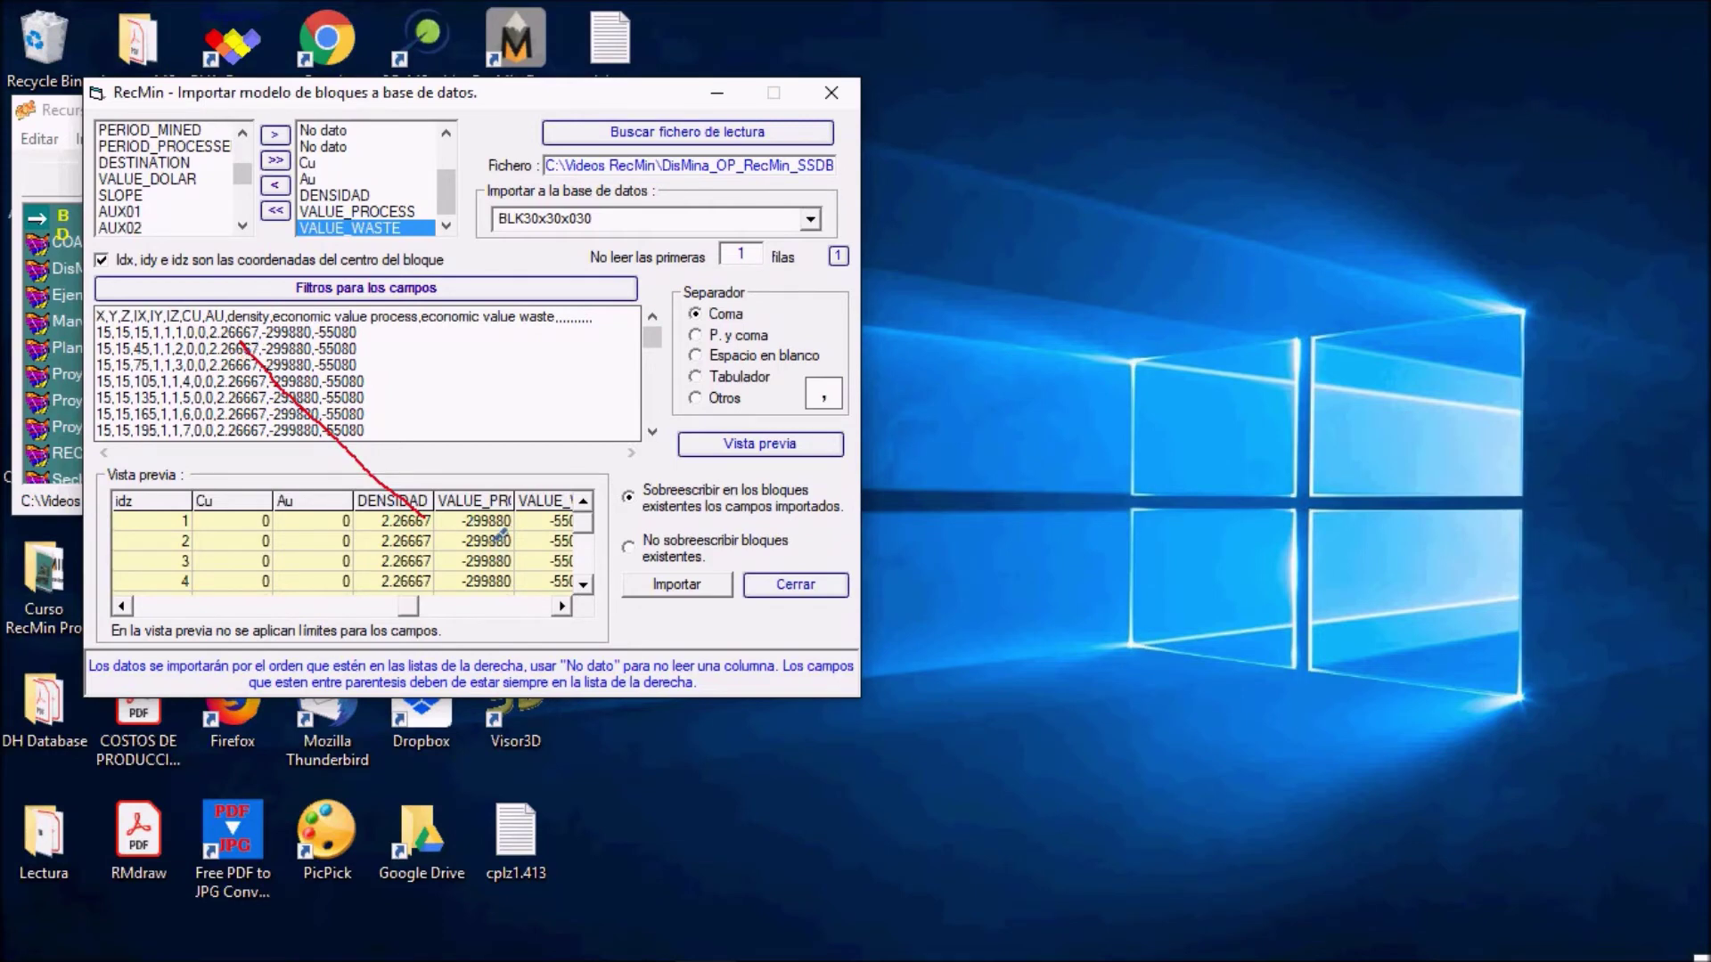
{"action": "left_click_drag", "start_coordinate": [490, 526], "coordinate": [298, 348]}
{"action": "mouse_move", "coordinate": [563, 534]}
{"action": "left_mouse_down"}
{"action": "mouse_move", "coordinate": [508, 438]}
{"action": "mouse_move", "coordinate": [385, 343]}
{"action": "left_mouse_up"}
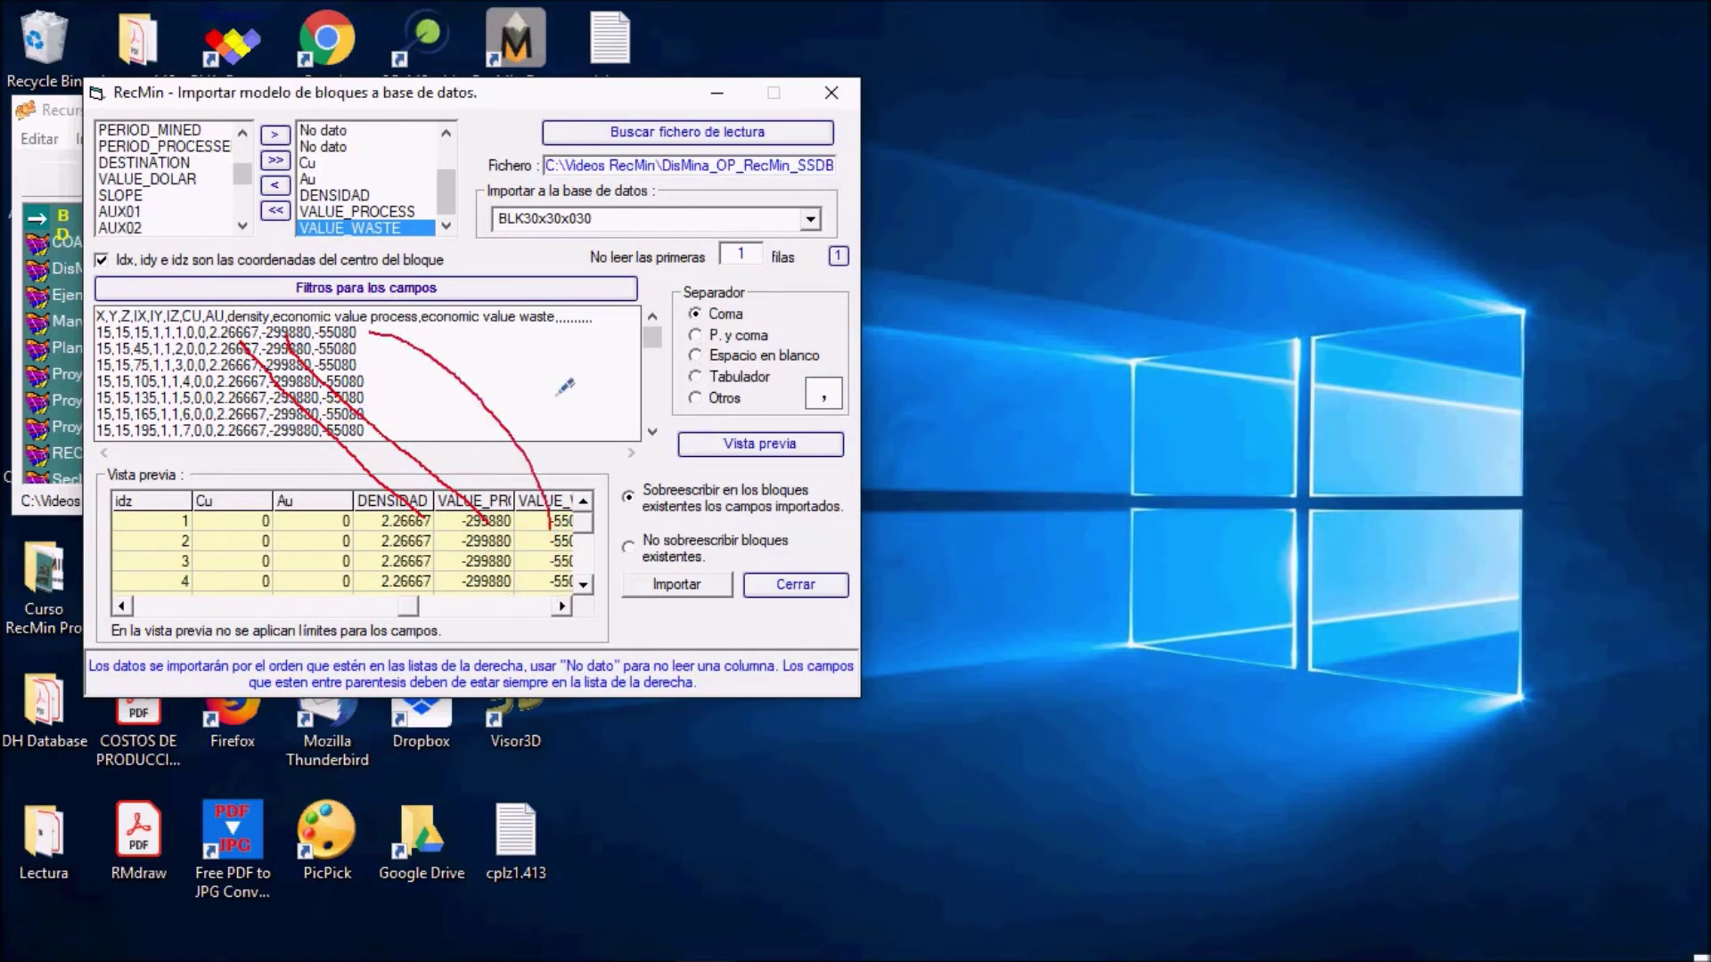
{"action": "key", "text": "Escape"}
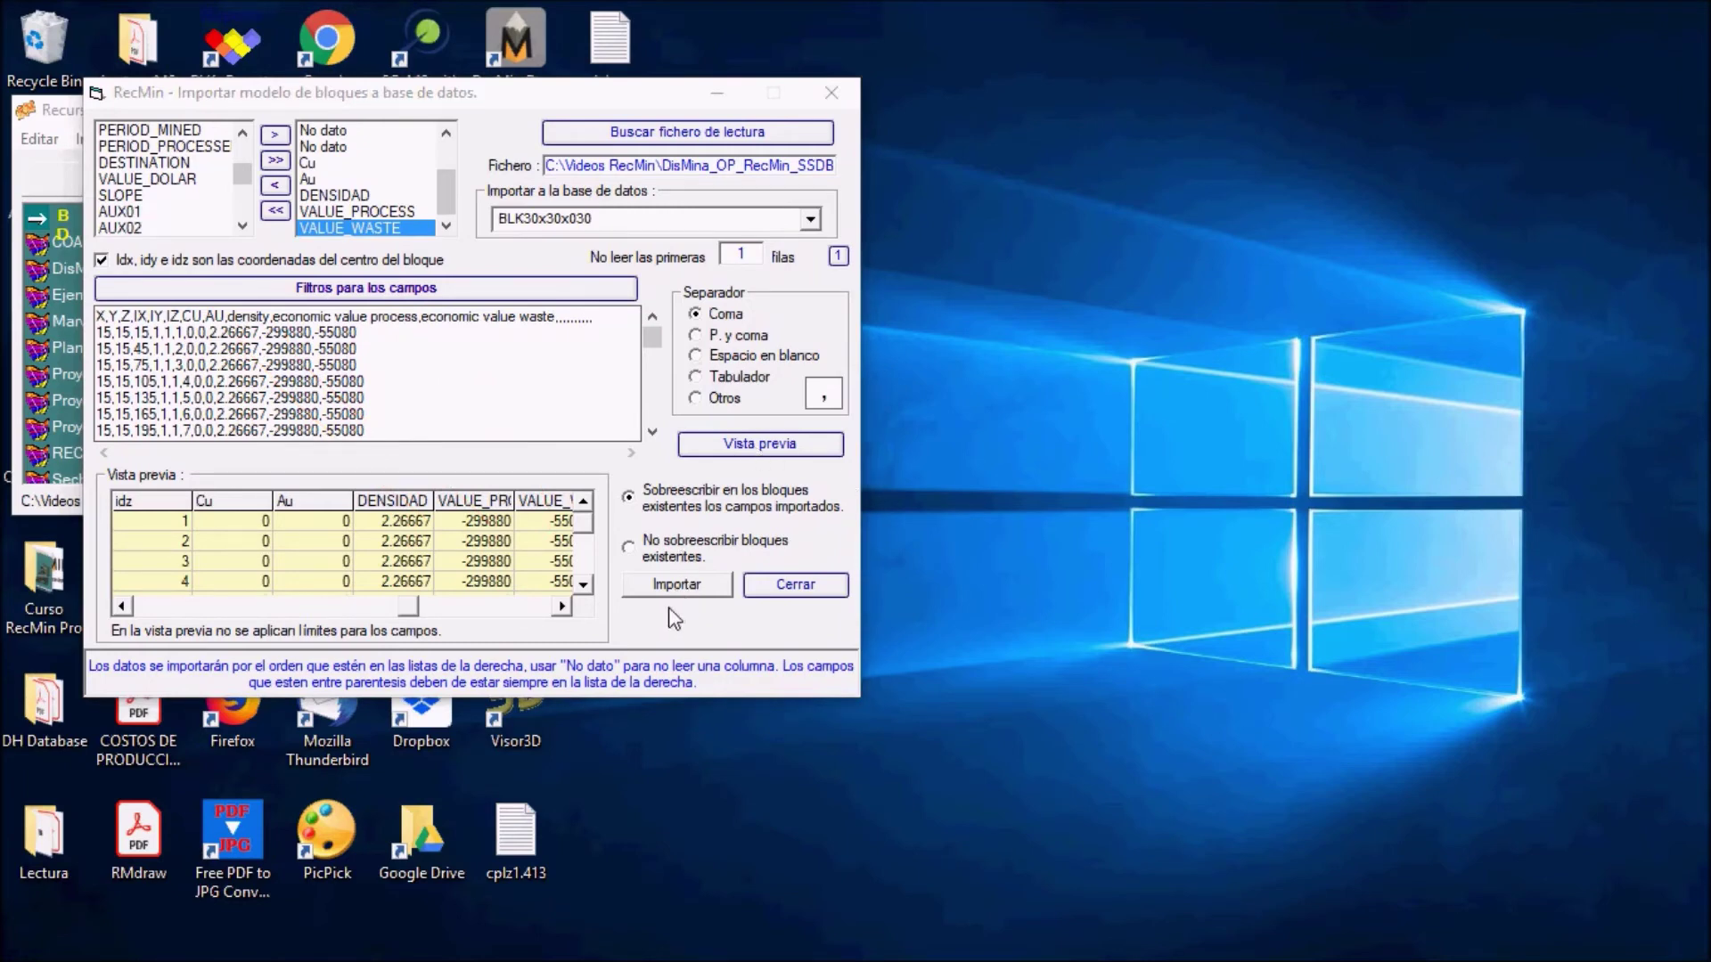
- Run the import of the block file into the BLK30x30x030 database and close the import window
{"action": "mouse_move", "coordinate": [666, 608]}
{"action": "left_mouse_down"}
{"action": "mouse_move", "coordinate": [634, 582]}
{"action": "mouse_move", "coordinate": [728, 575]}
{"action": "mouse_move", "coordinate": [726, 612]}
{"action": "mouse_move", "coordinate": [676, 615]}
{"action": "left_mouse_up"}
{"action": "key", "text": "Escape"}
{"action": "left_click", "coordinate": [677, 585]}
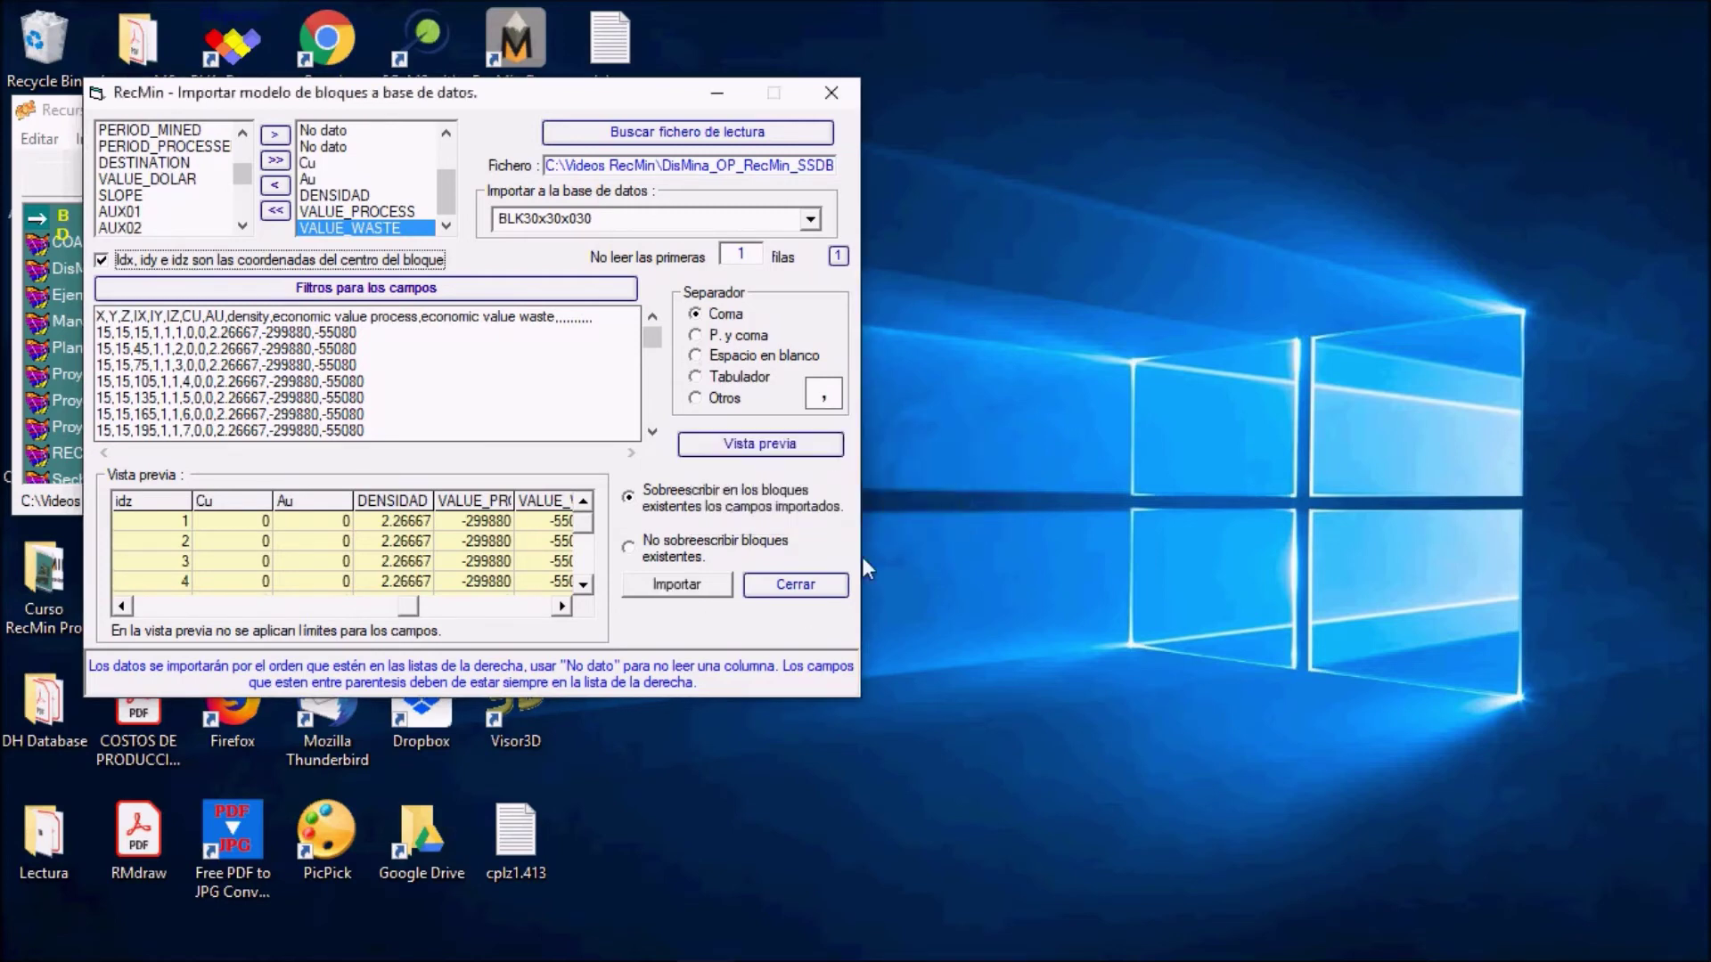
{"action": "left_click", "coordinate": [793, 585]}
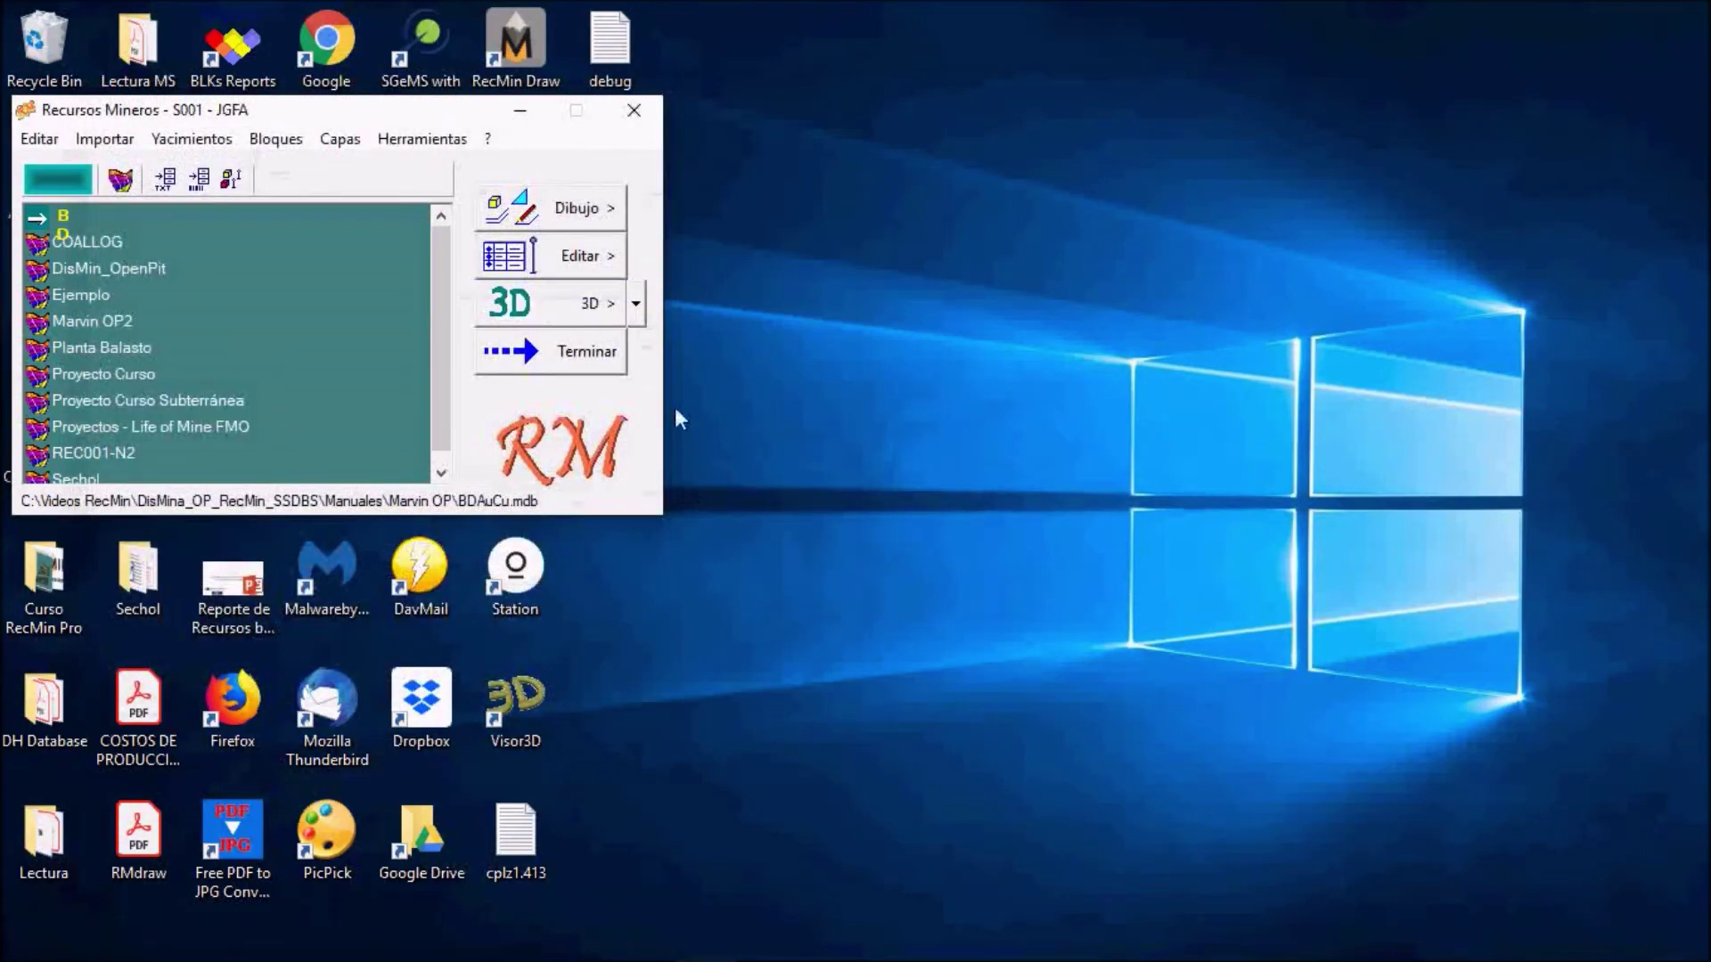
- Start the drawing module with the BD deposit database, using muestras for samples and litologia for lithologies
{"action": "left_click", "coordinate": [570, 213]}
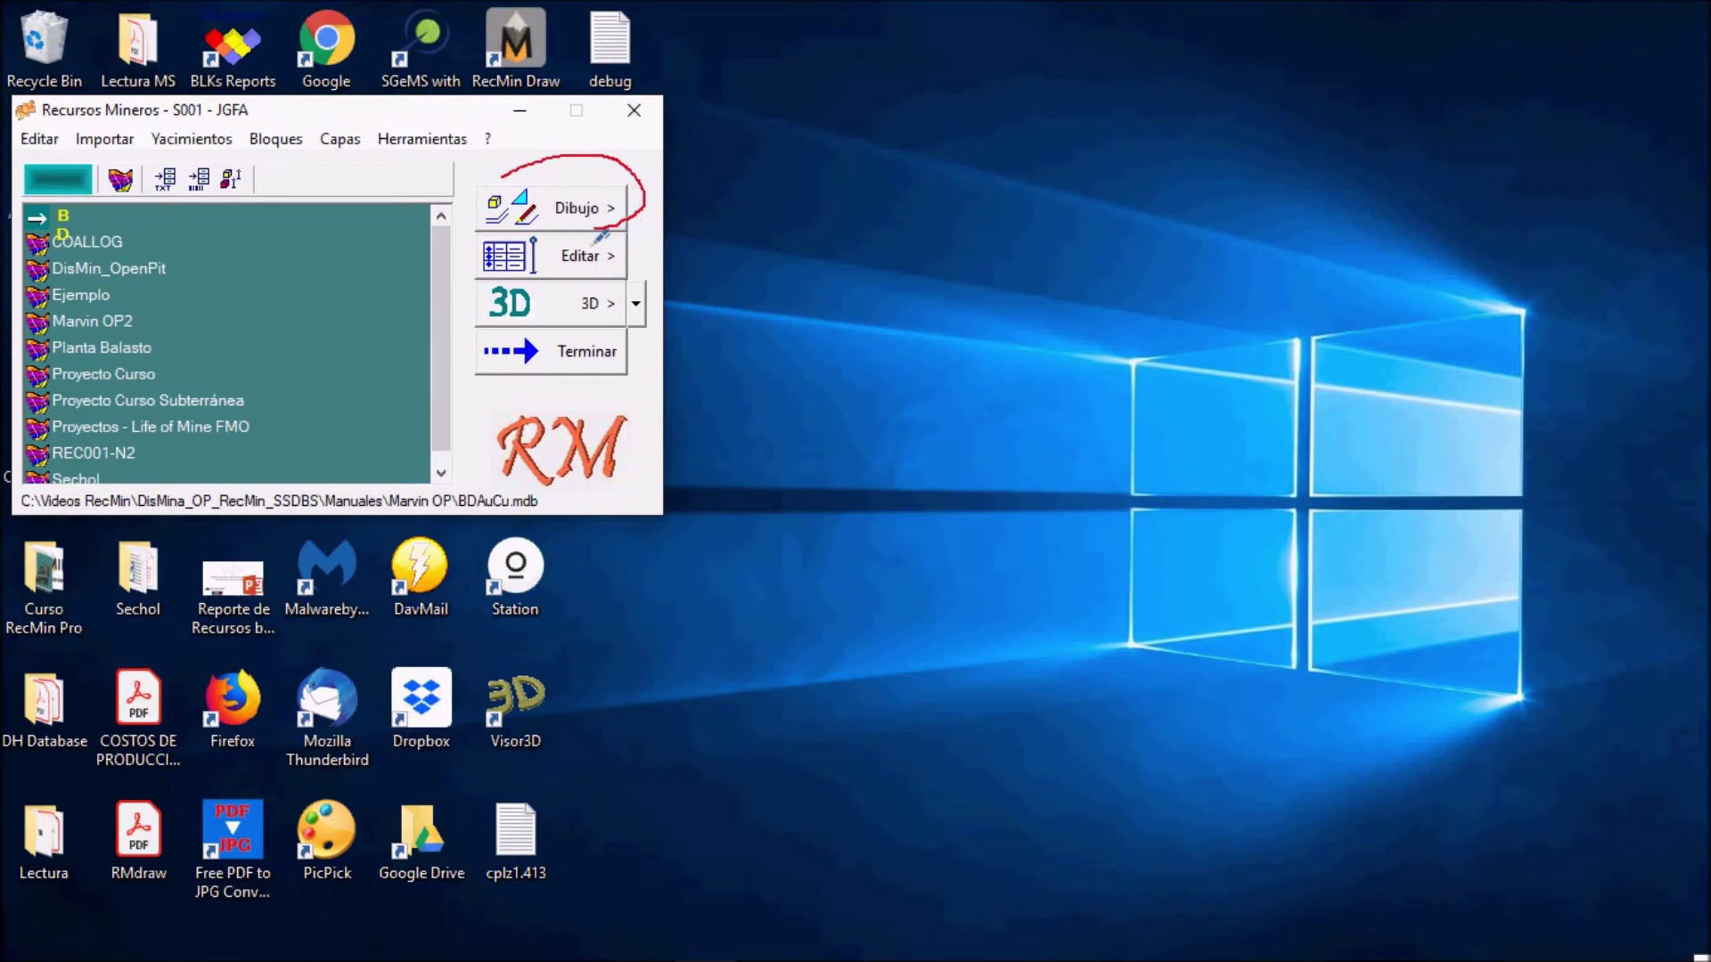
{"action": "left_click", "coordinate": [569, 206]}
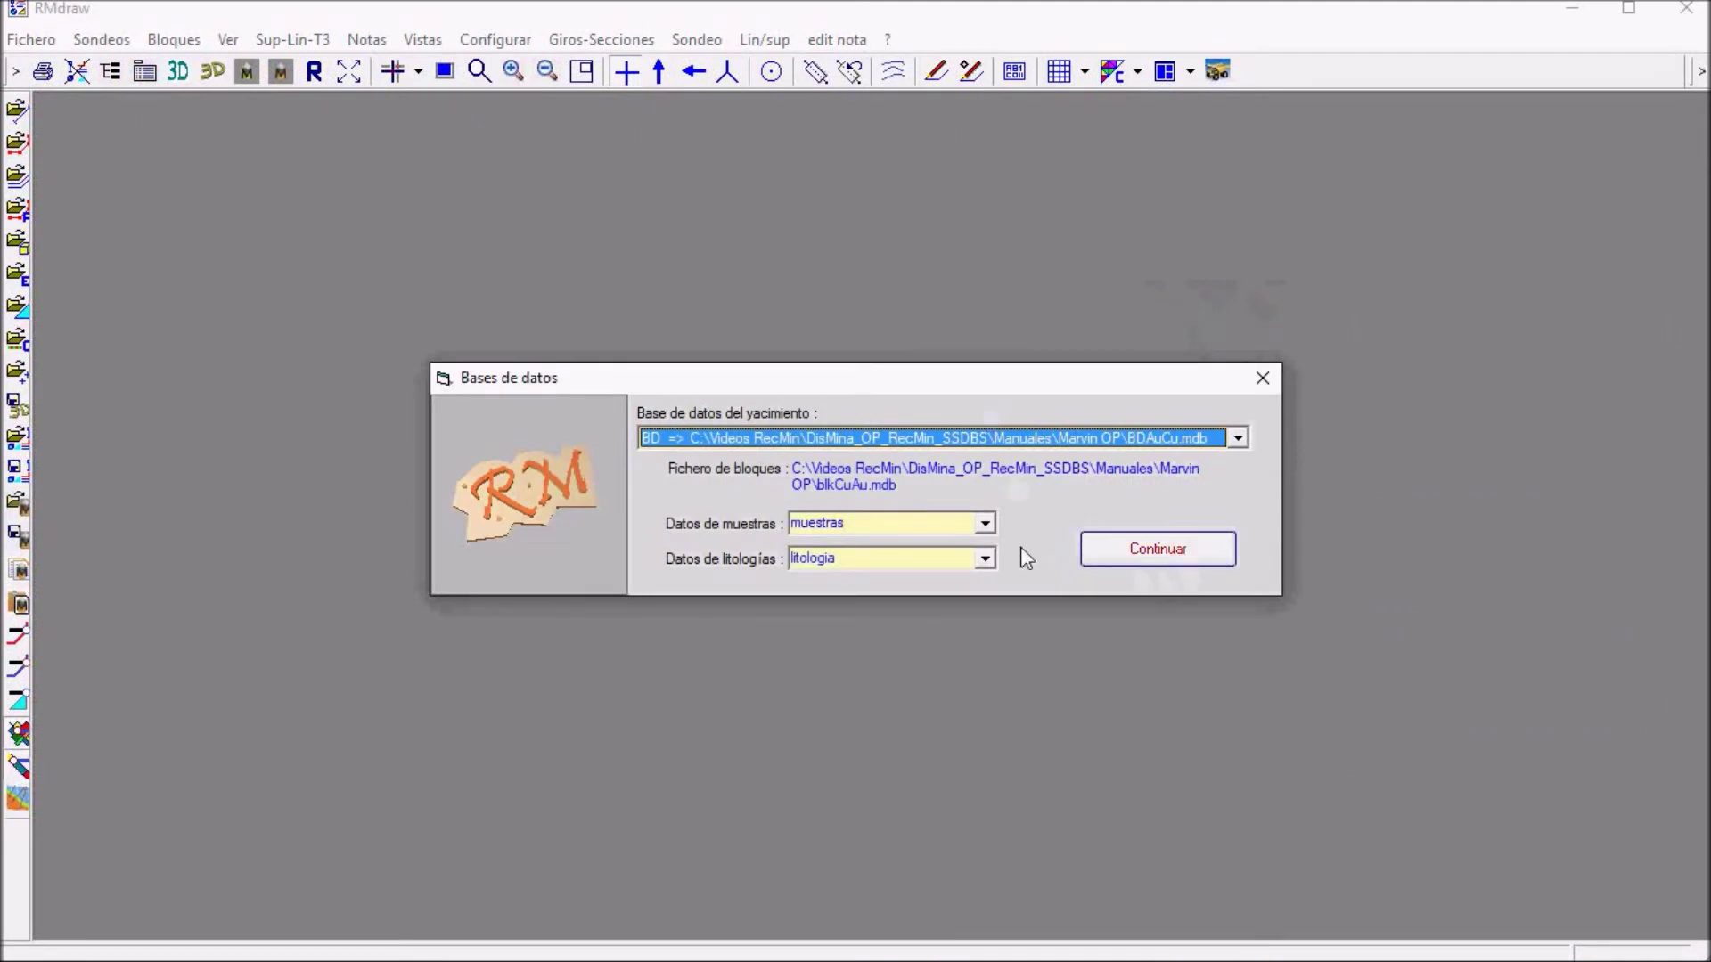
{"action": "left_click", "coordinate": [1194, 561]}
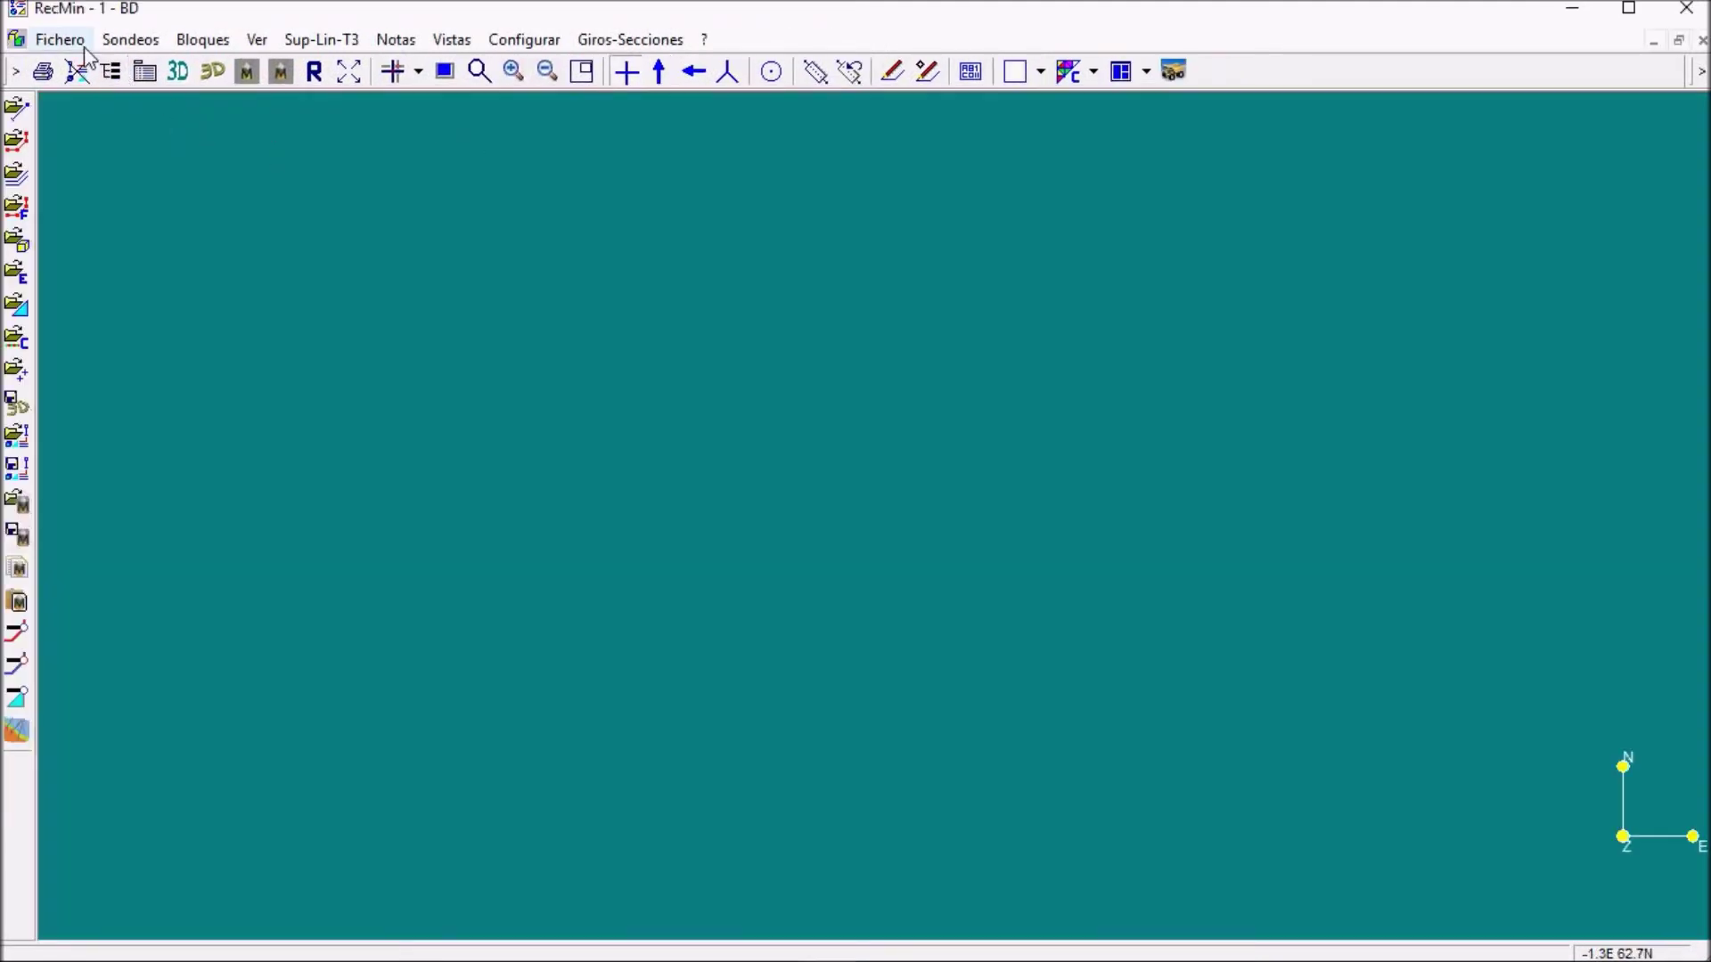
- Start opening blocks in the drawing and choose the BLK30x30x030 block model
{"action": "left_click", "coordinate": [54, 40]}
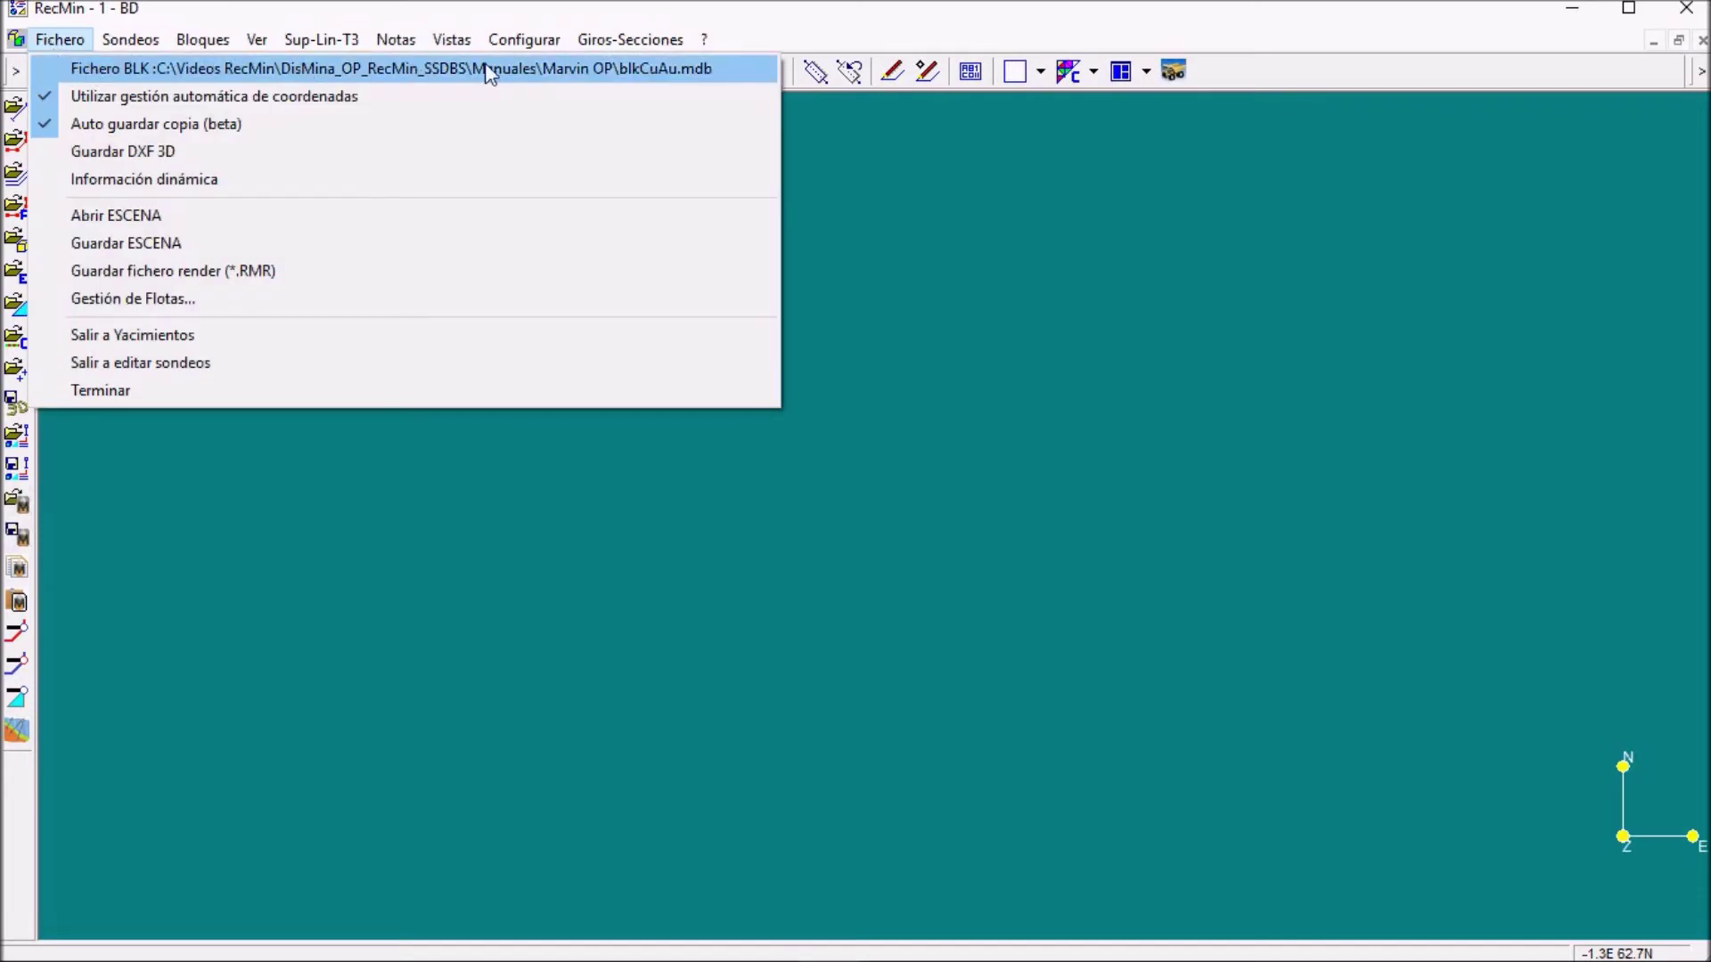
{"action": "mouse_move", "coordinate": [203, 39]}
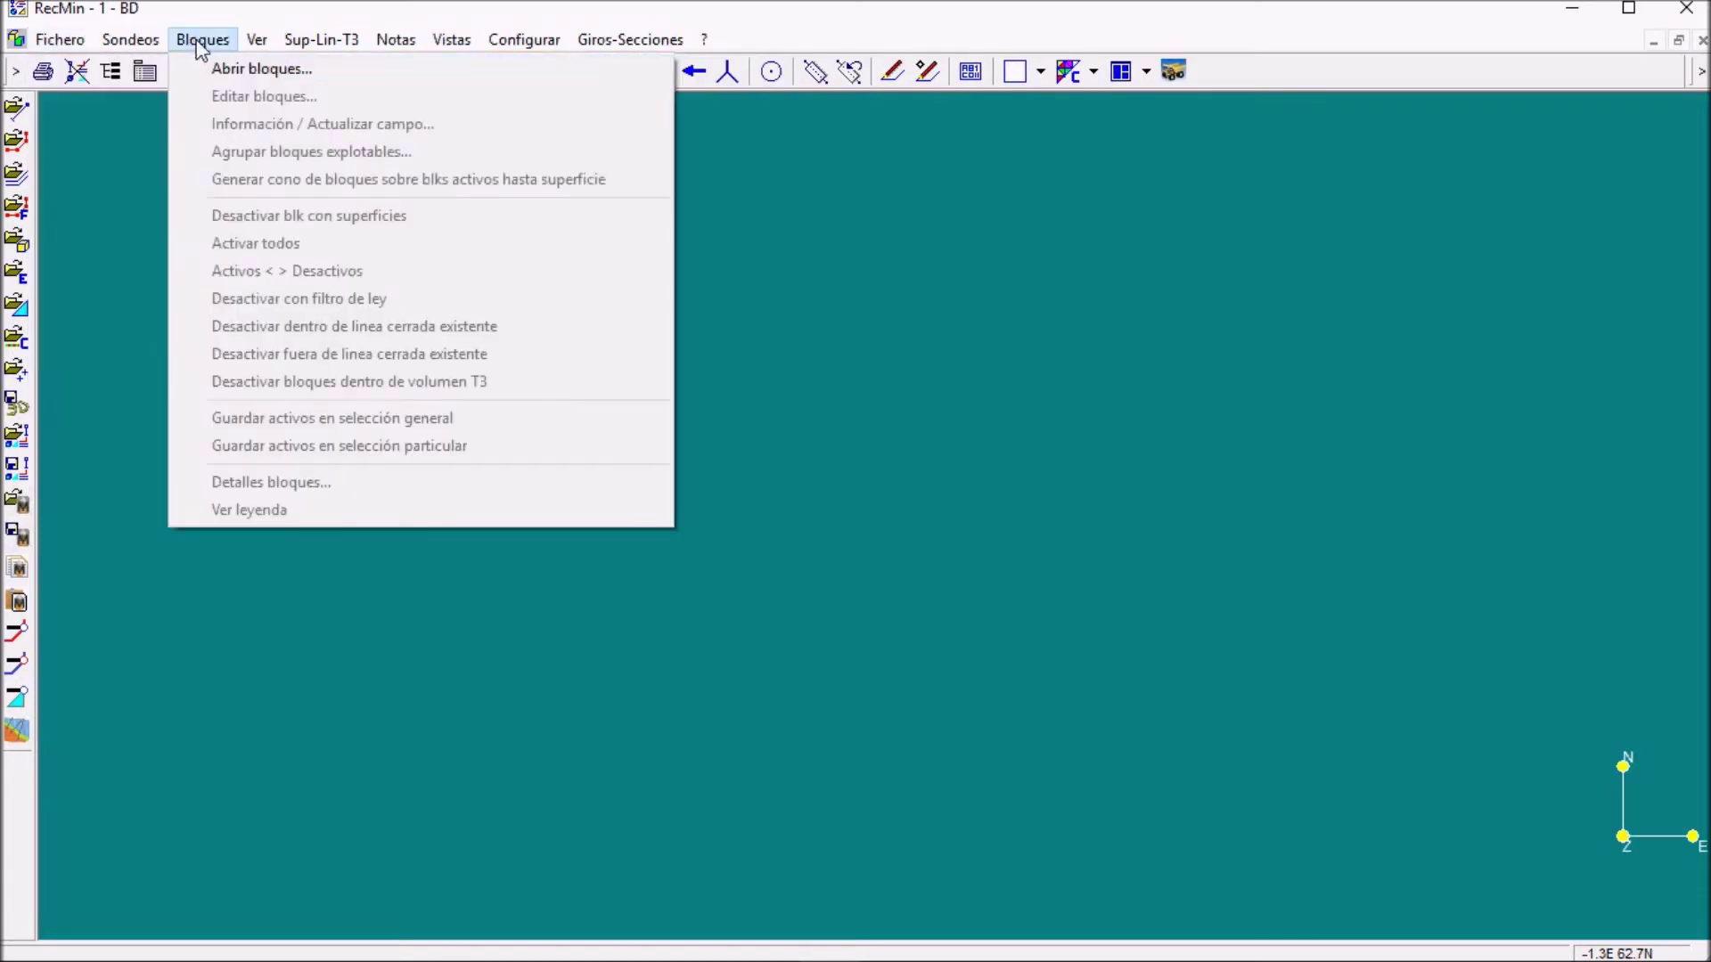
{"action": "left_click", "coordinate": [215, 69]}
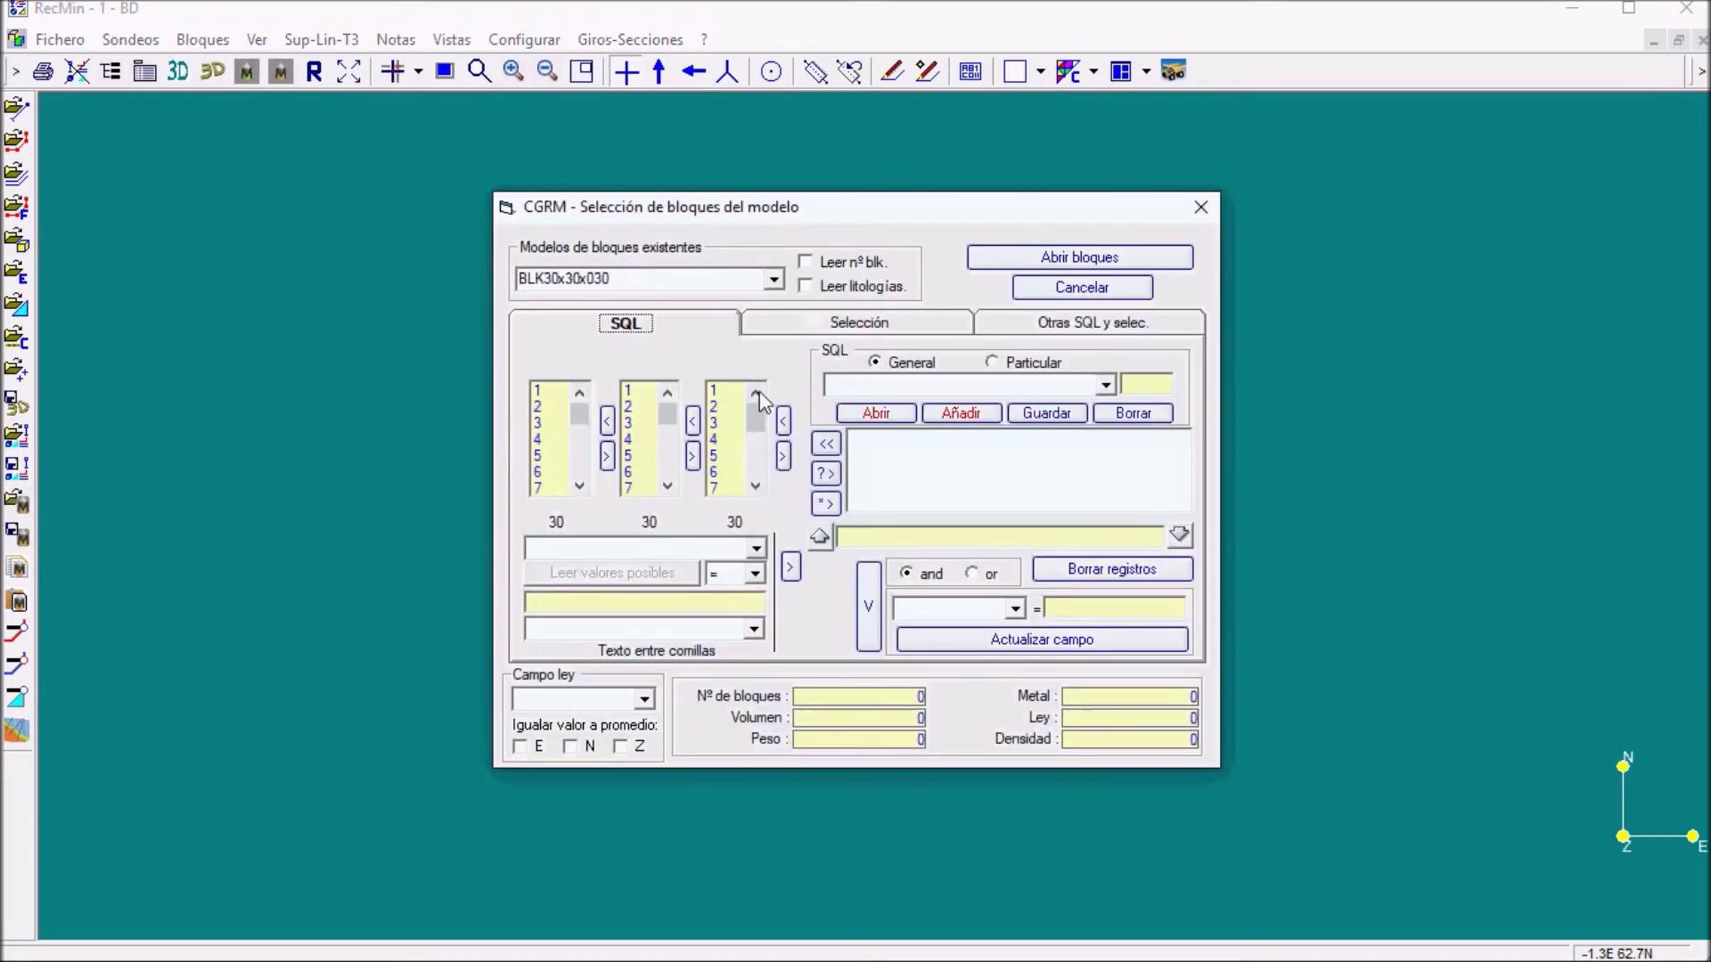
{"action": "left_click", "coordinate": [773, 279]}
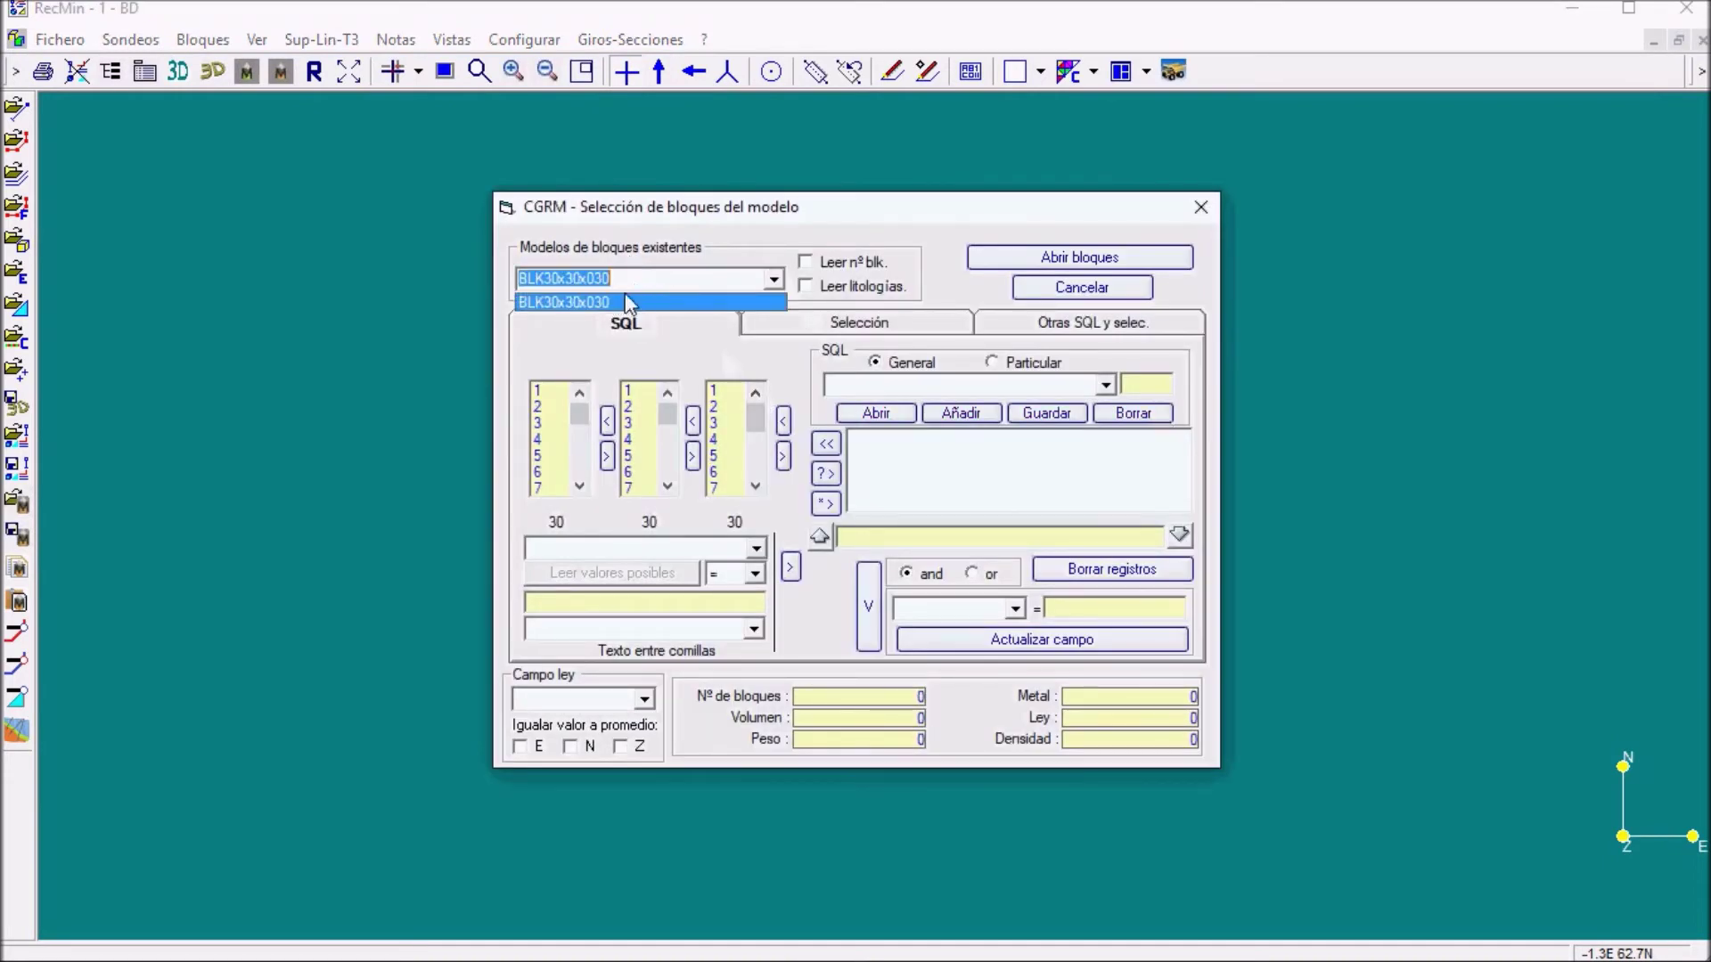
{"action": "left_click", "coordinate": [580, 304]}
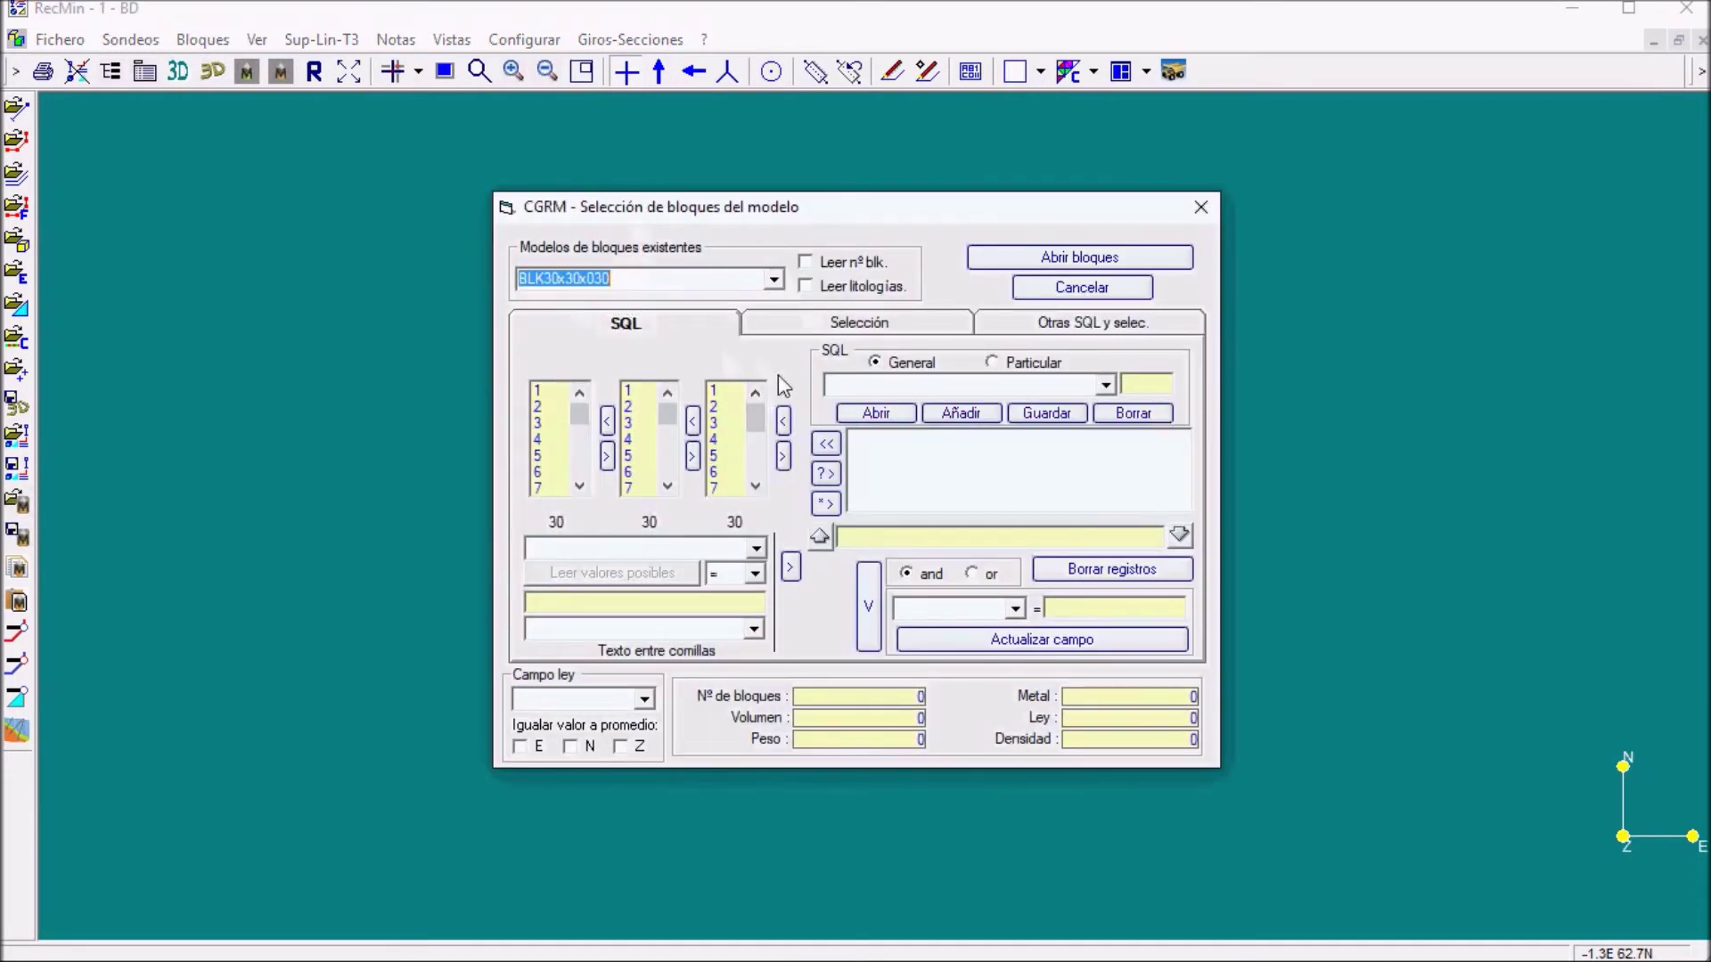
- Add the SQL condition Cu <> null to the block selection
{"action": "left_click", "coordinate": [758, 550]}
{"action": "scroll", "coordinate": [763, 602], "scroll_direction": "down", "scroll_amount": 2}
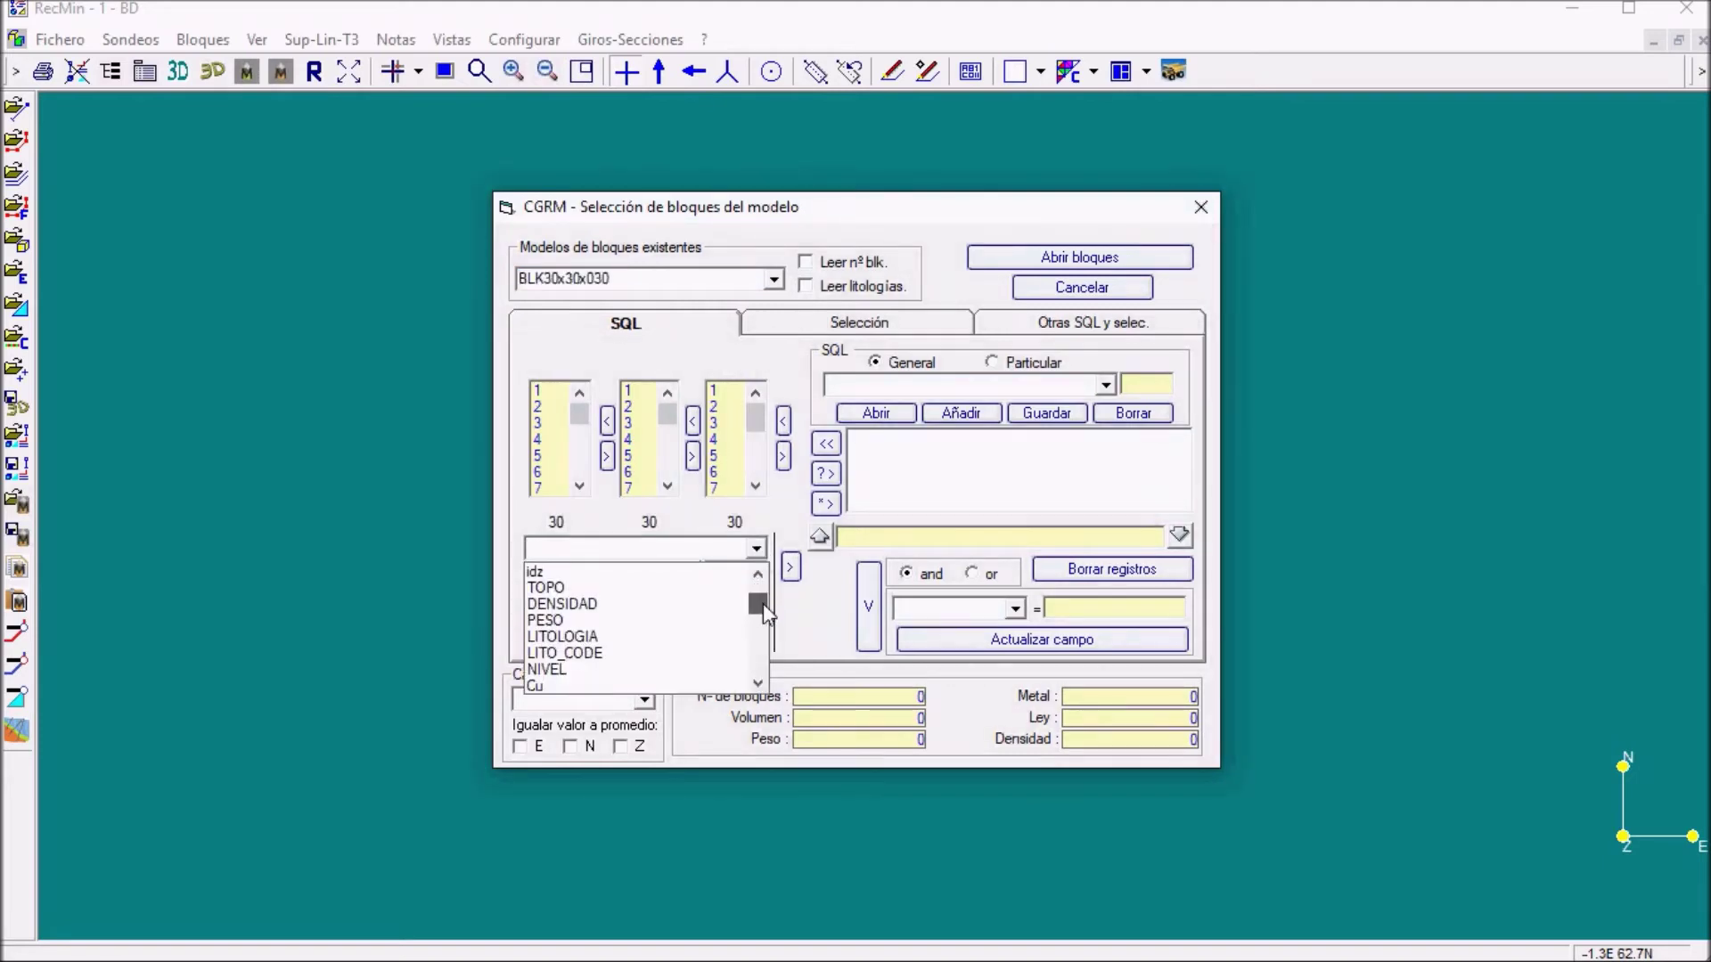
{"action": "left_click", "coordinate": [547, 642]}
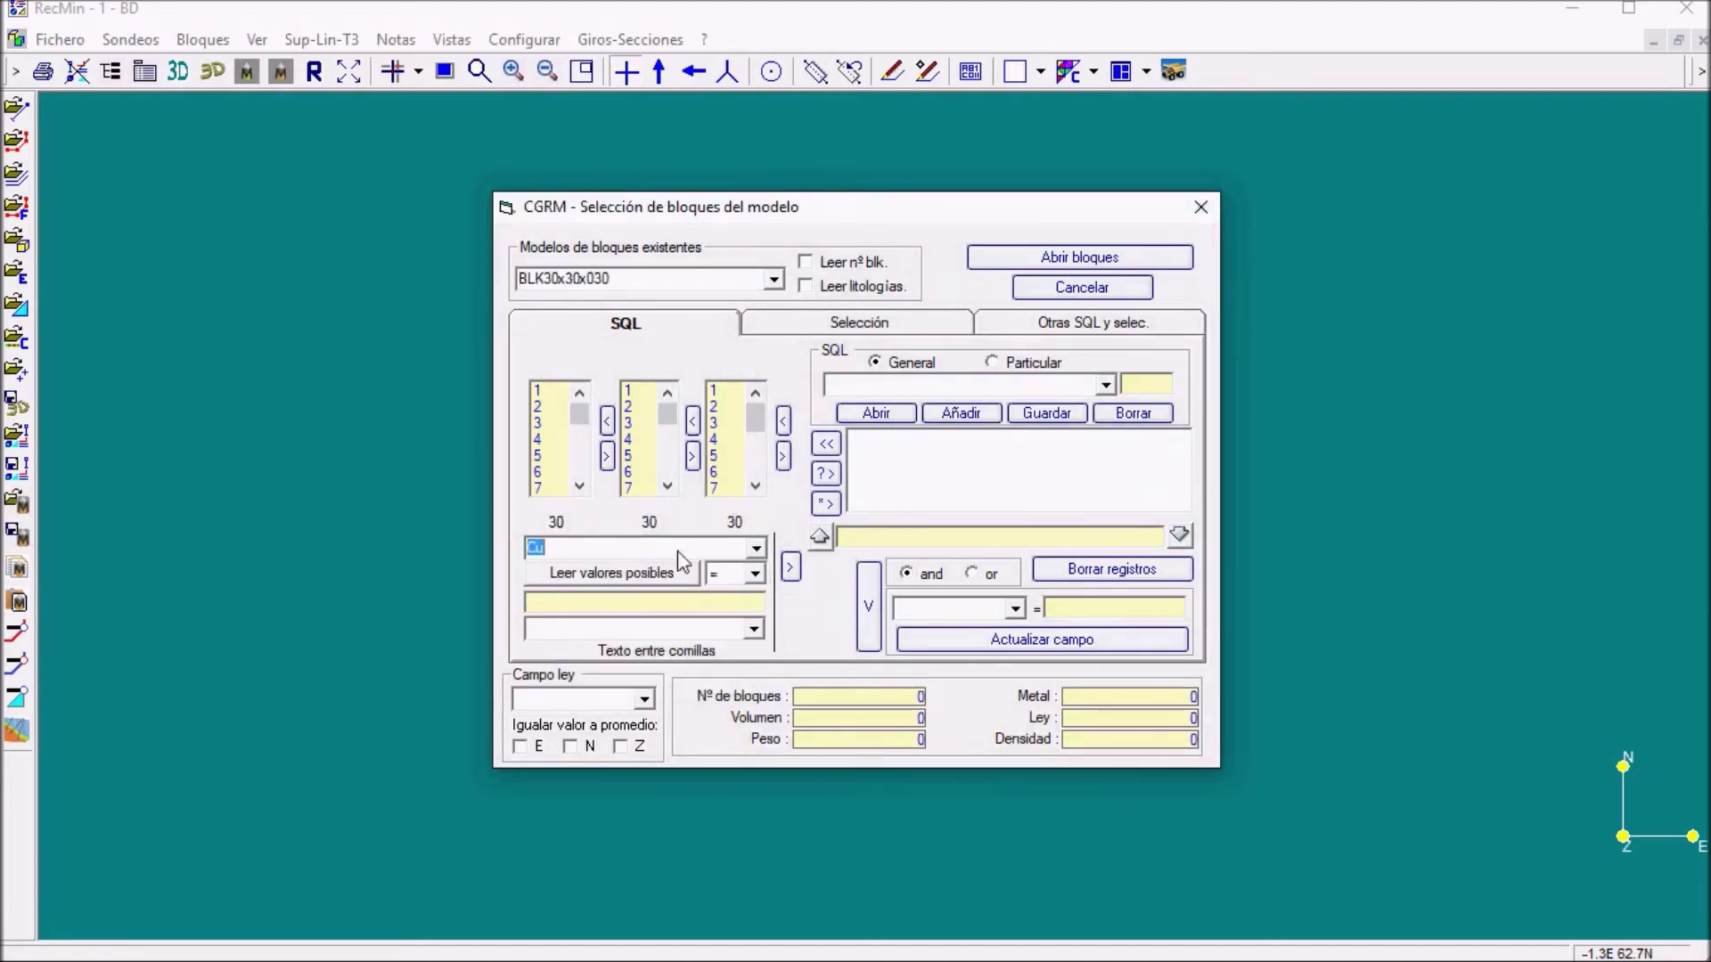
{"action": "left_click", "coordinate": [622, 580]}
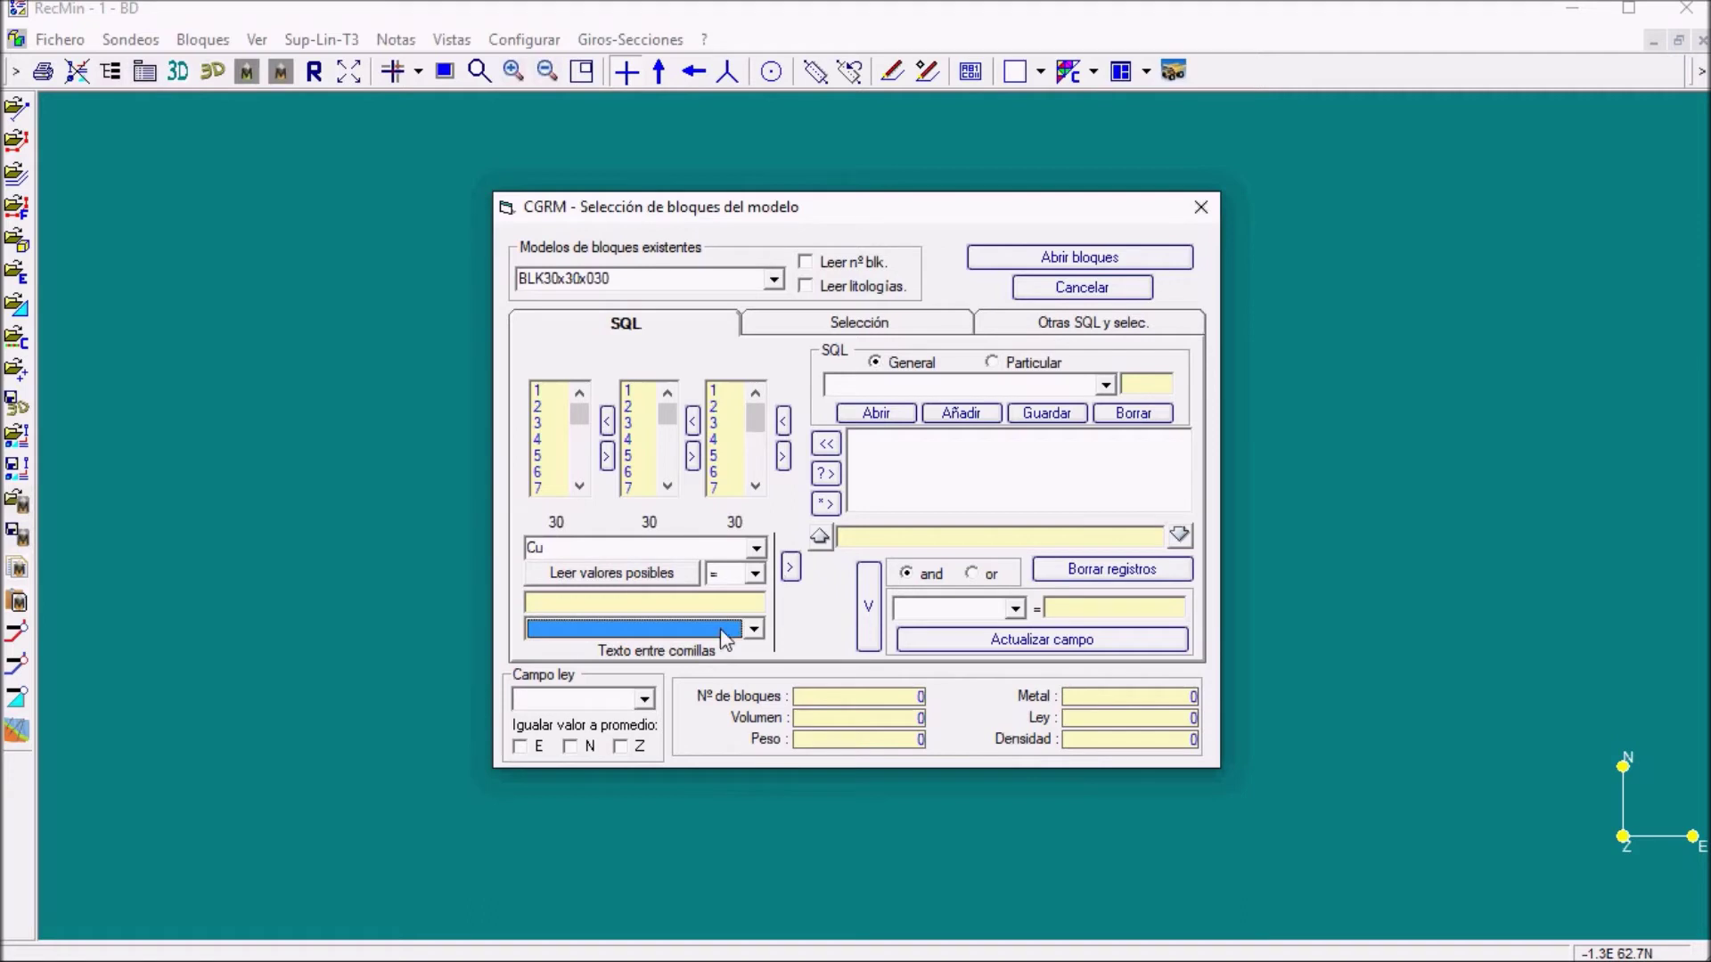
{"action": "left_click", "coordinate": [753, 629]}
{"action": "left_click", "coordinate": [755, 574]}
{"action": "left_click", "coordinate": [755, 574]}
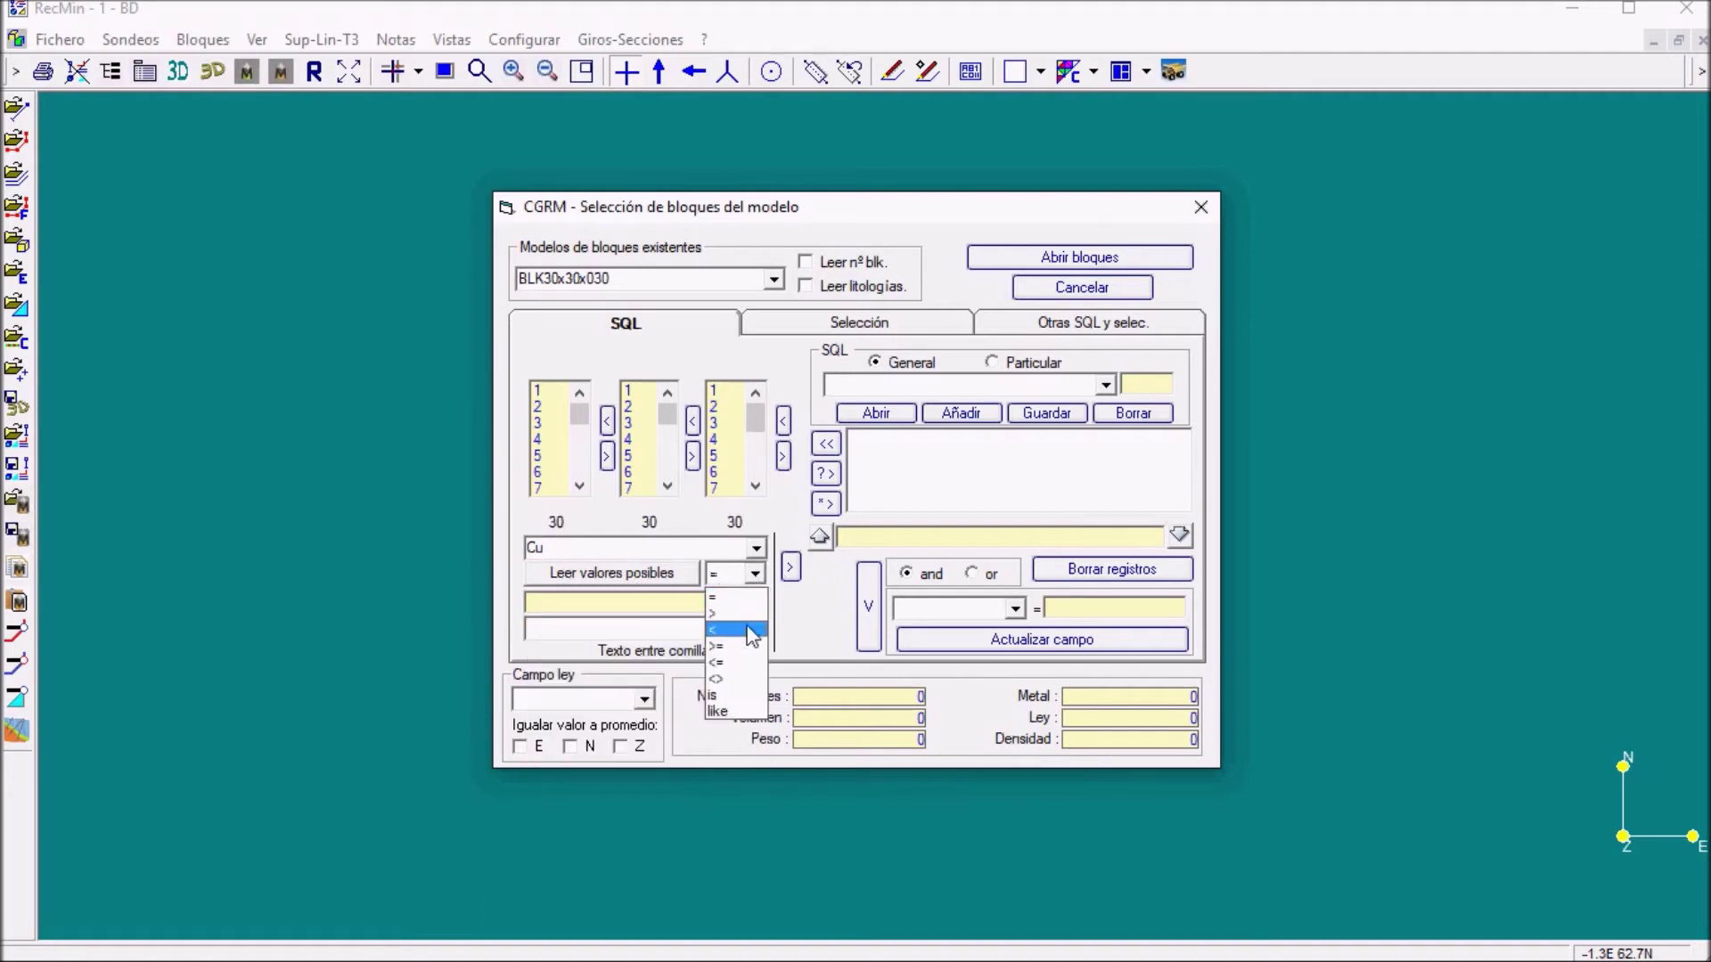
{"action": "left_click", "coordinate": [736, 680]}
{"action": "left_click", "coordinate": [753, 629]}
{"action": "left_click", "coordinate": [598, 650]}
{"action": "left_click", "coordinate": [788, 571]}
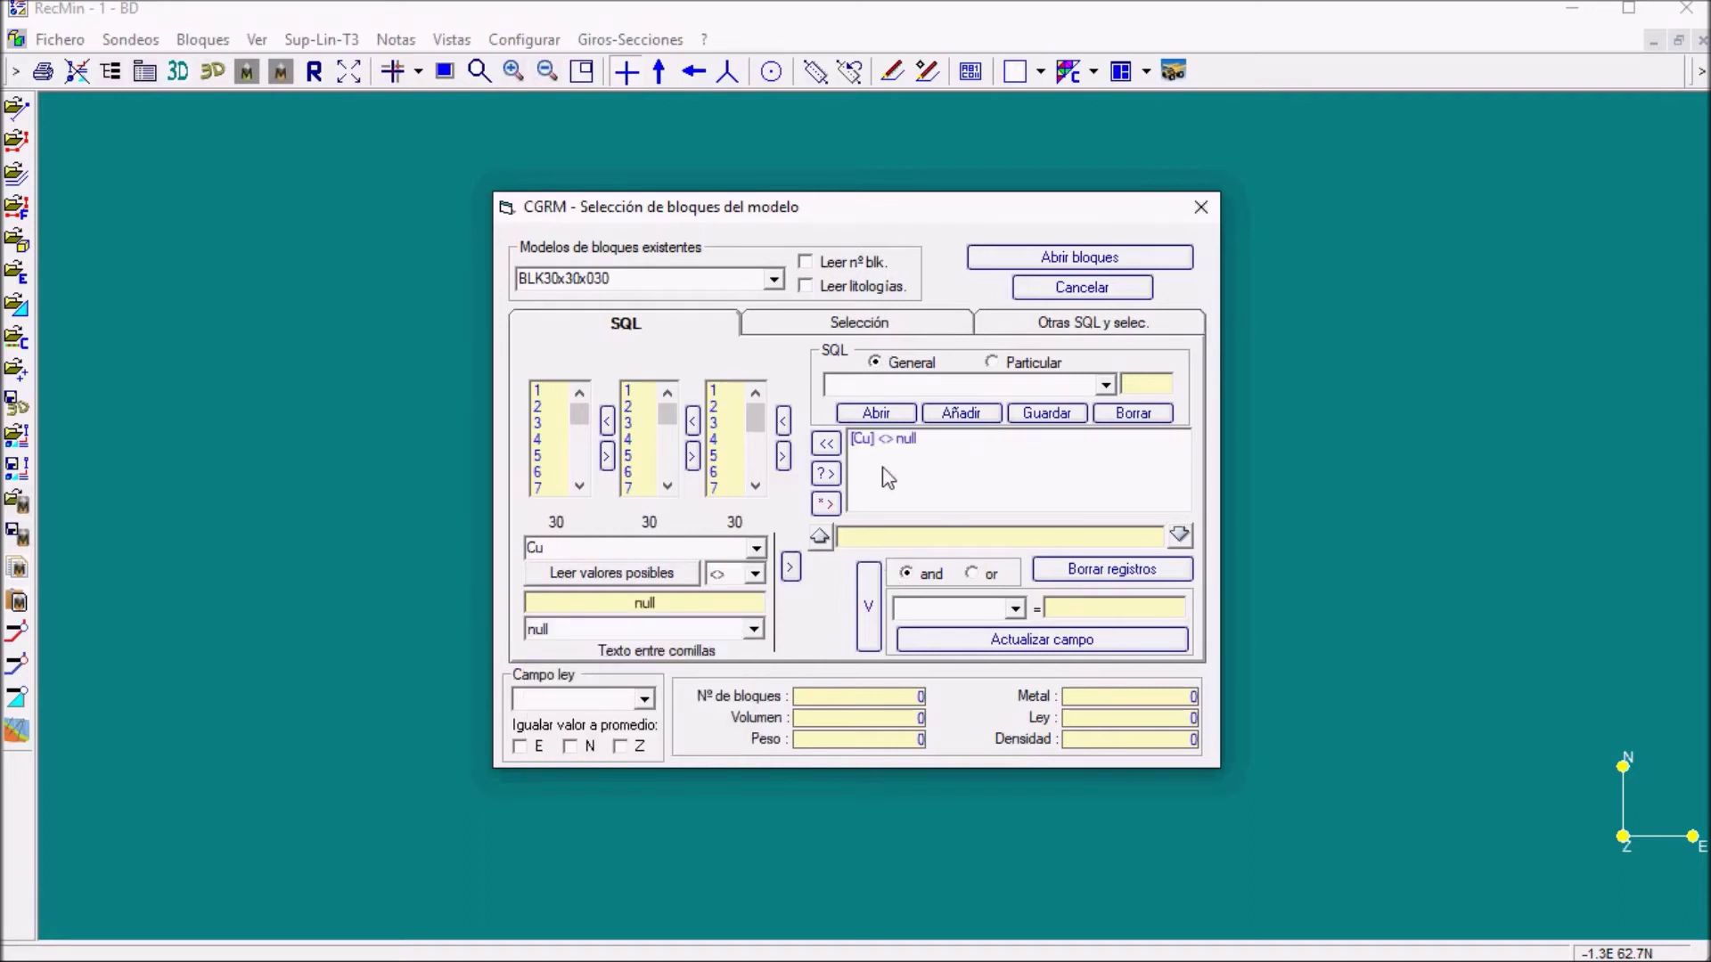
- Evaluate the Cu <> null condition and open the selected blocks
{"action": "mouse_move", "coordinate": [916, 462]}
{"action": "left_mouse_down"}
{"action": "mouse_move", "coordinate": [820, 459]}
{"action": "mouse_move", "coordinate": [836, 403]}
{"action": "mouse_move", "coordinate": [957, 405]}
{"action": "mouse_move", "coordinate": [977, 428]}
{"action": "mouse_move", "coordinate": [922, 462]}
{"action": "left_mouse_up"}
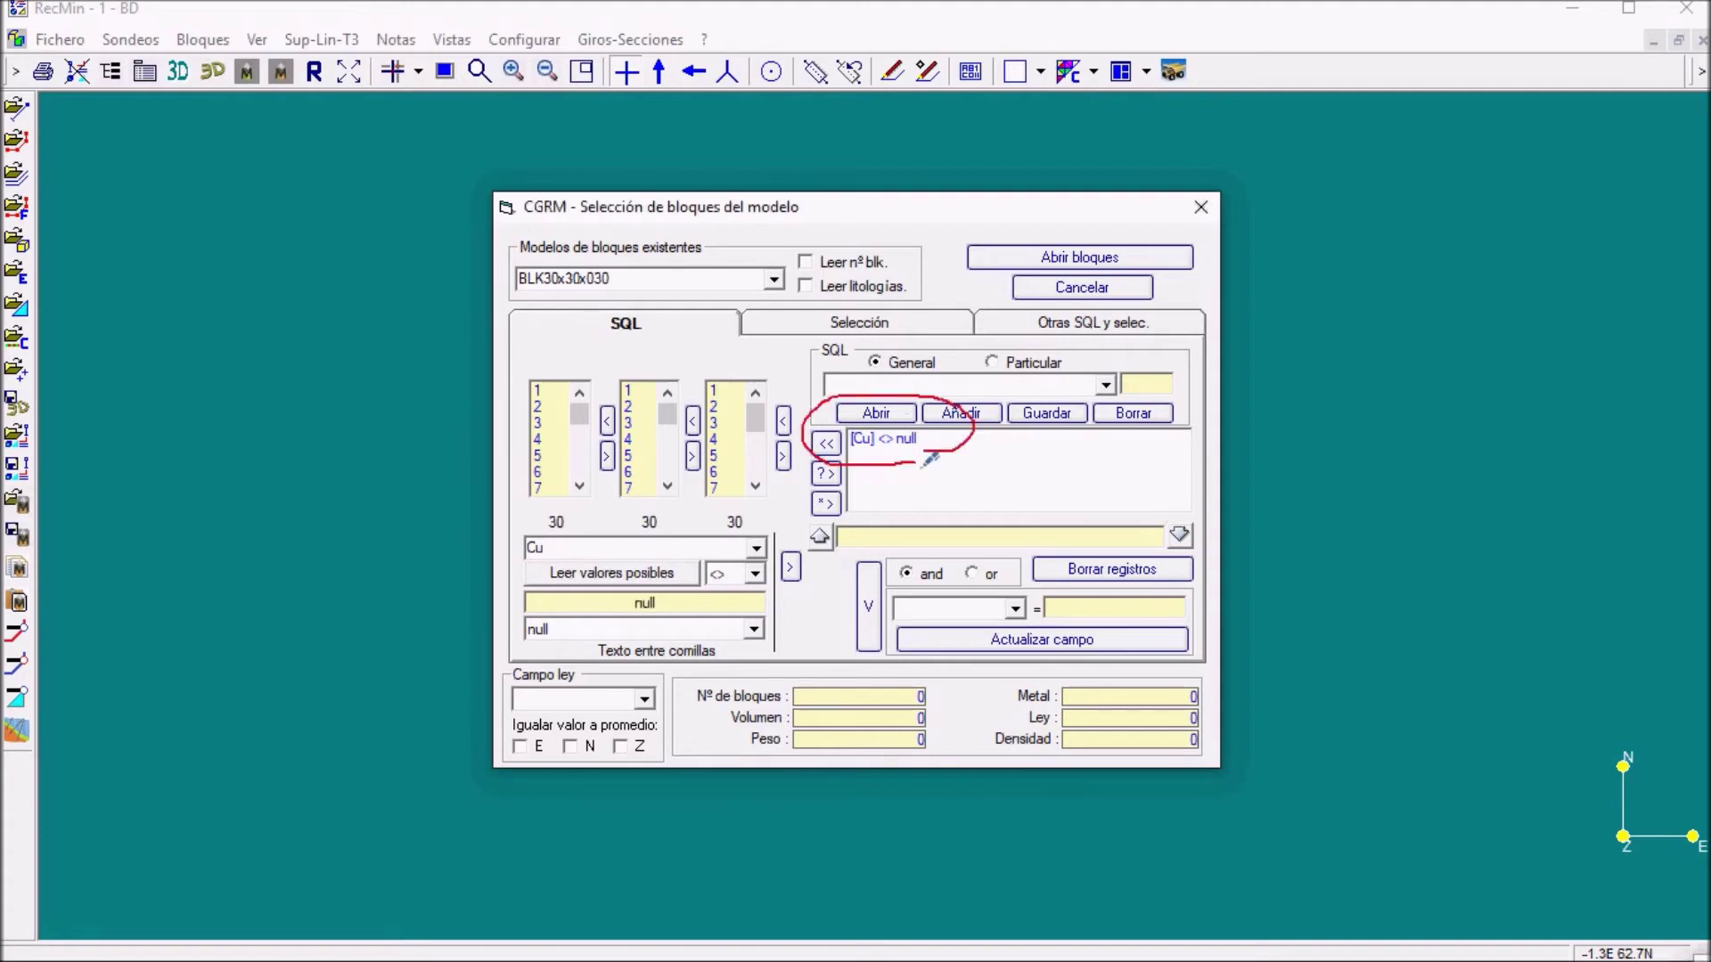
{"action": "mouse_move", "coordinate": [871, 590]}
{"action": "left_mouse_down"}
{"action": "mouse_move", "coordinate": [889, 663]}
{"action": "mouse_move", "coordinate": [845, 609]}
{"action": "mouse_move", "coordinate": [867, 562]}
{"action": "left_mouse_up"}
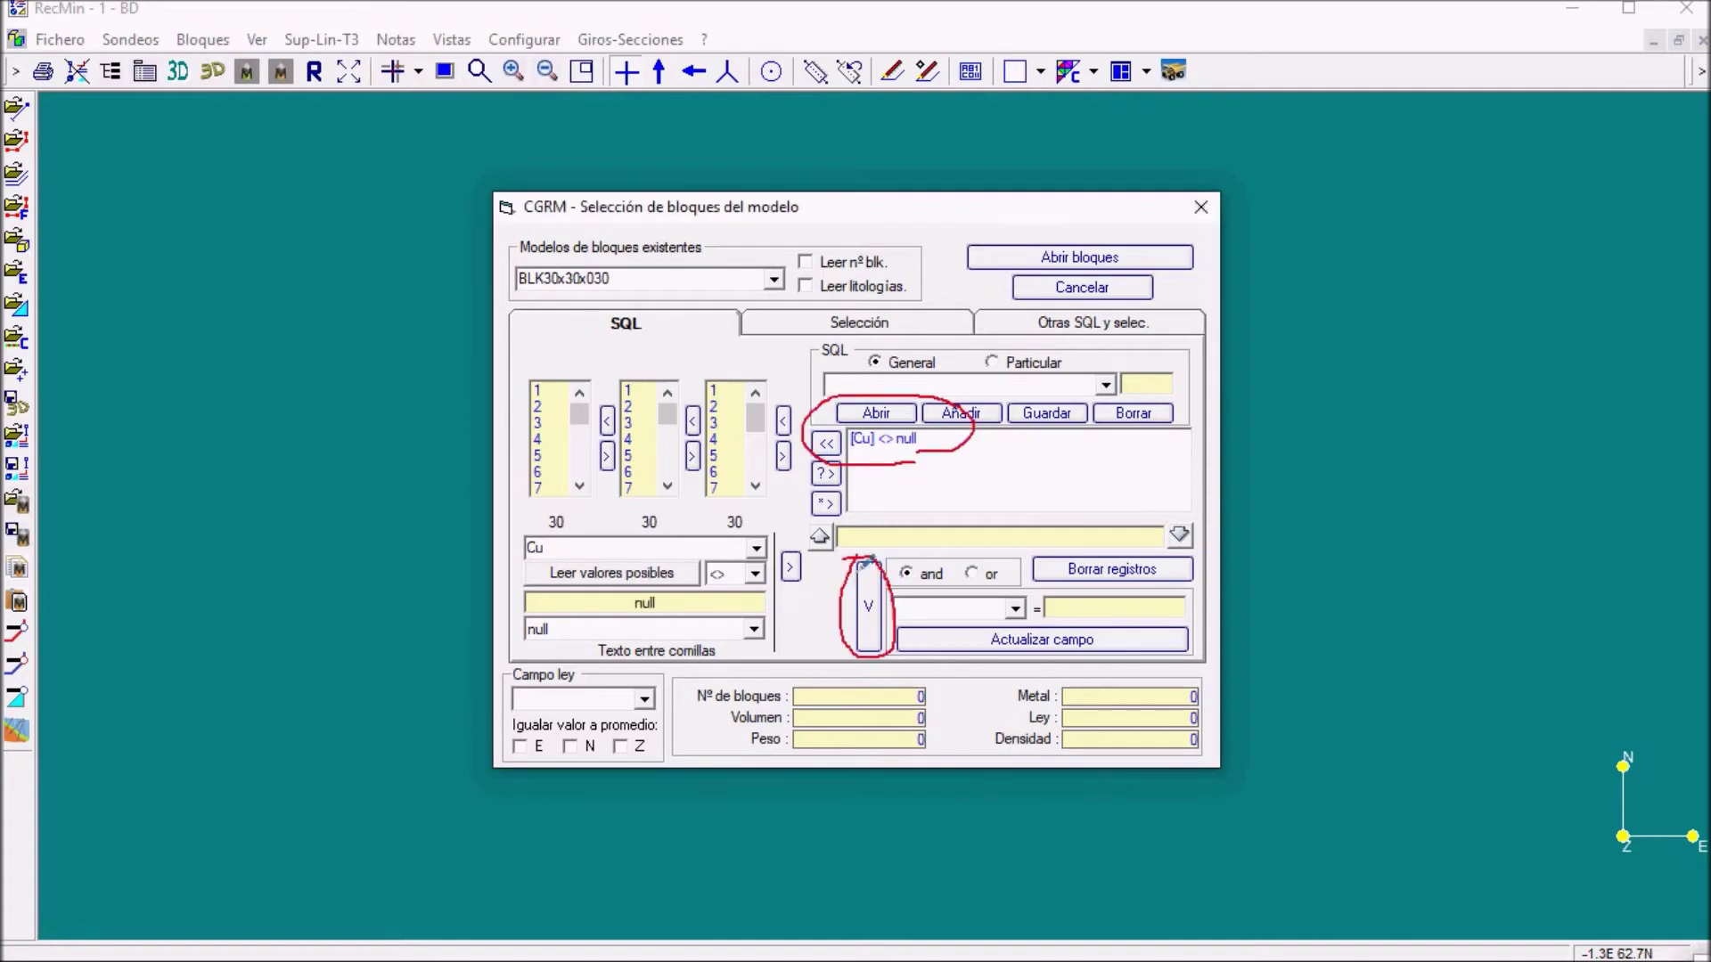
{"action": "key", "text": "Escape"}
{"action": "left_click", "coordinate": [869, 605]}
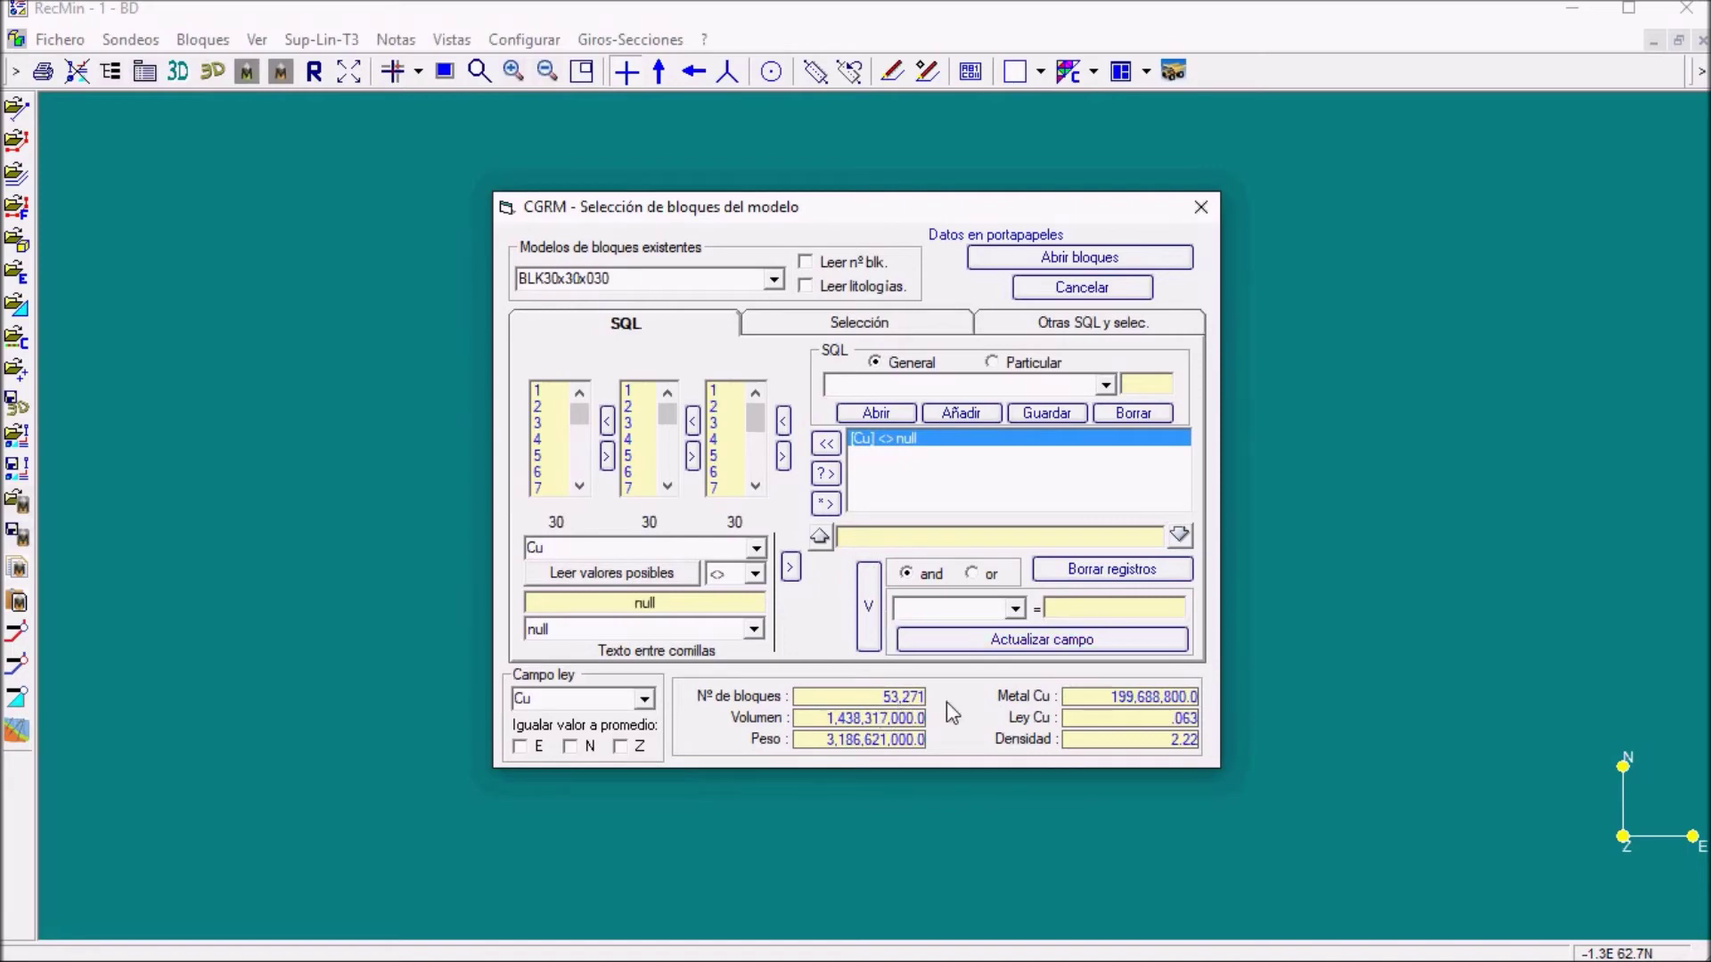
{"action": "left_click", "coordinate": [1058, 263]}
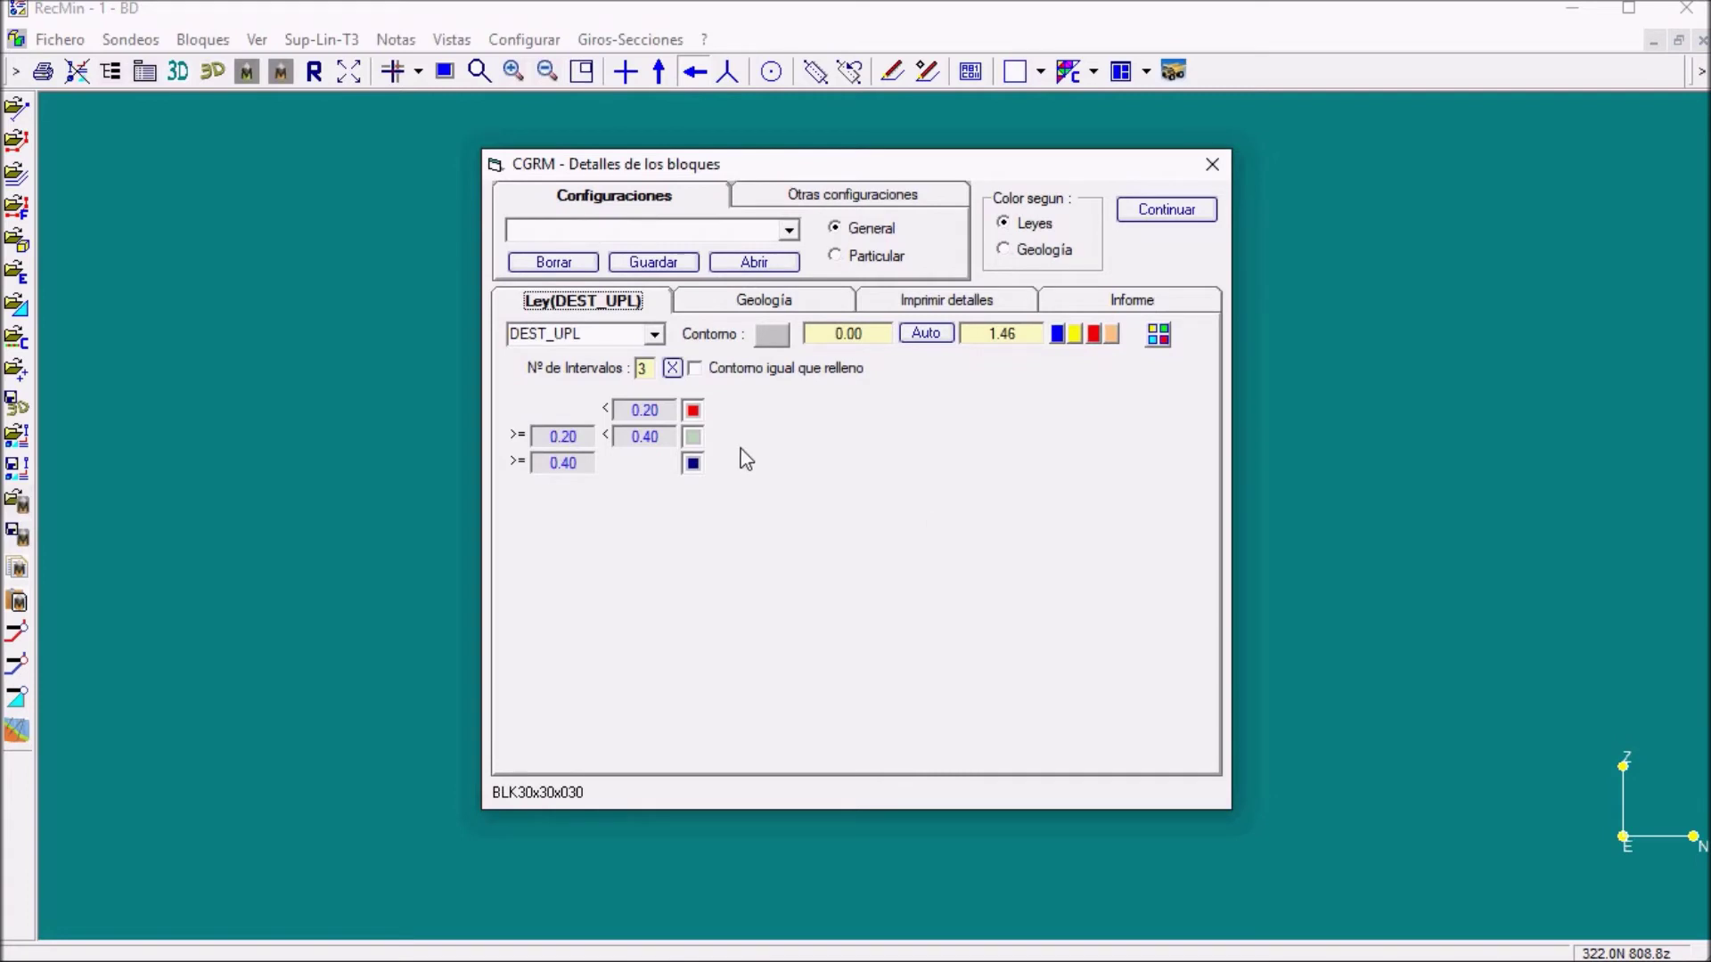
- Set the block colouring by grade to use the Cu field
{"action": "mouse_move", "coordinate": [1016, 191]}
{"action": "left_mouse_down"}
{"action": "mouse_move", "coordinate": [1089, 186]}
{"action": "mouse_move", "coordinate": [989, 239]}
{"action": "mouse_move", "coordinate": [980, 191]}
{"action": "left_mouse_up"}
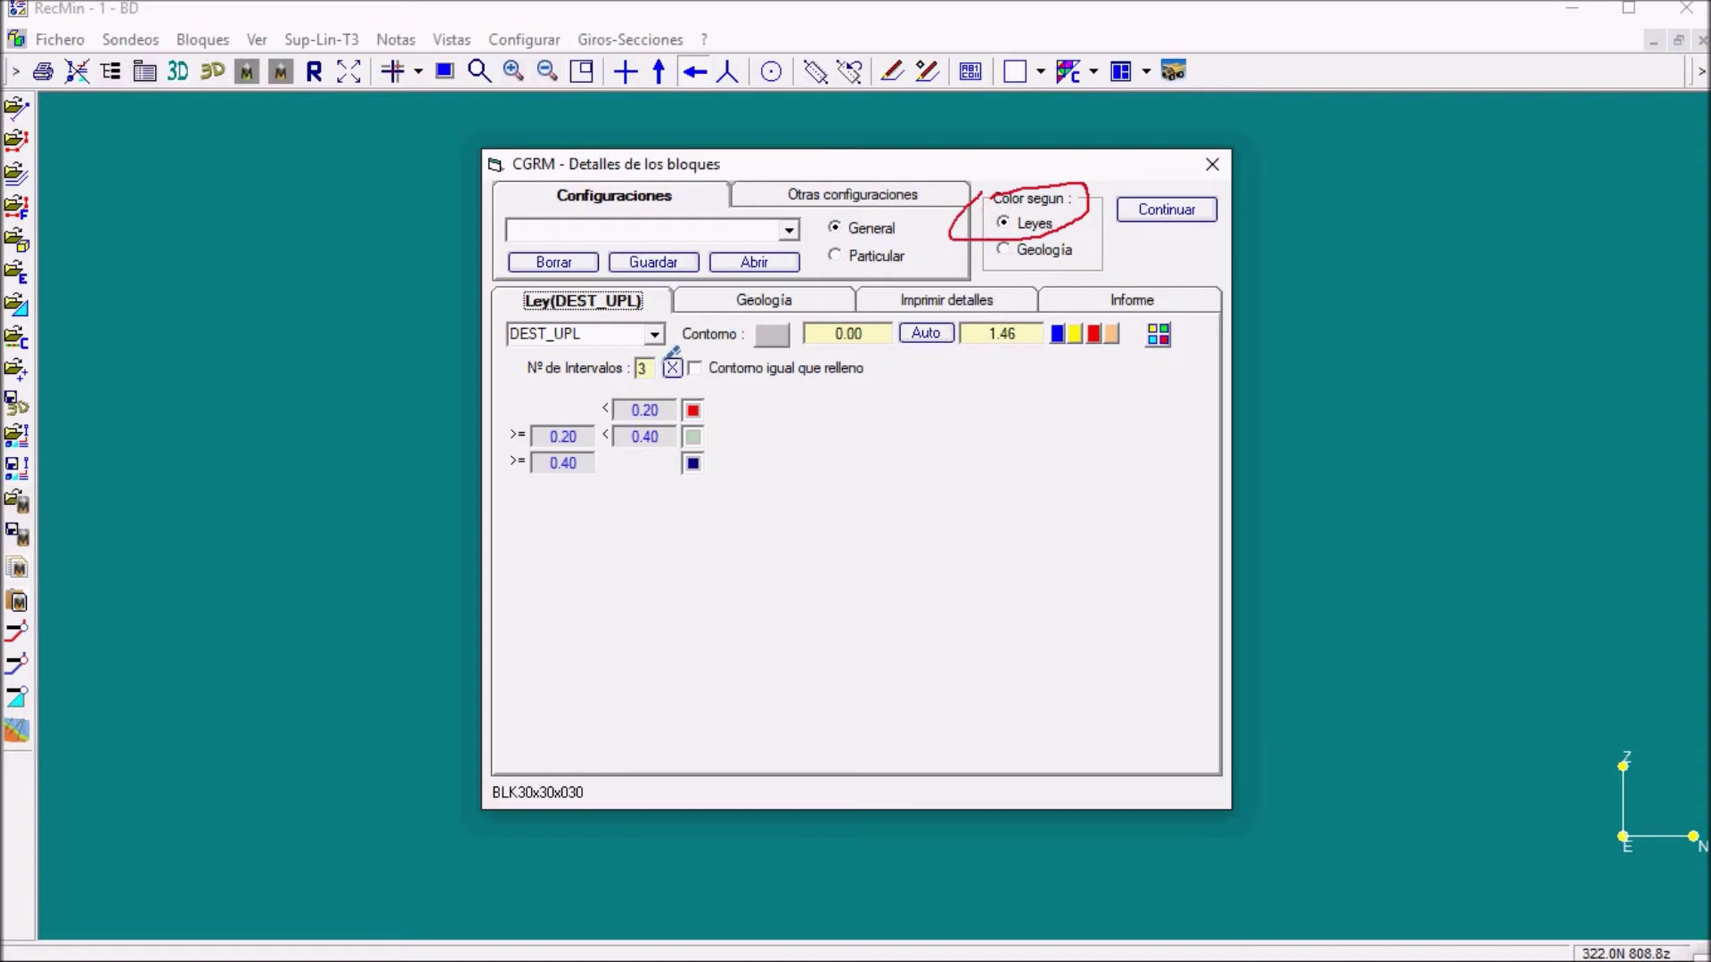
{"action": "left_click", "coordinate": [654, 334]}
{"action": "left_click_drag", "start_coordinate": [661, 454], "coordinate": [657, 394]}
{"action": "left_click", "coordinate": [539, 408]}
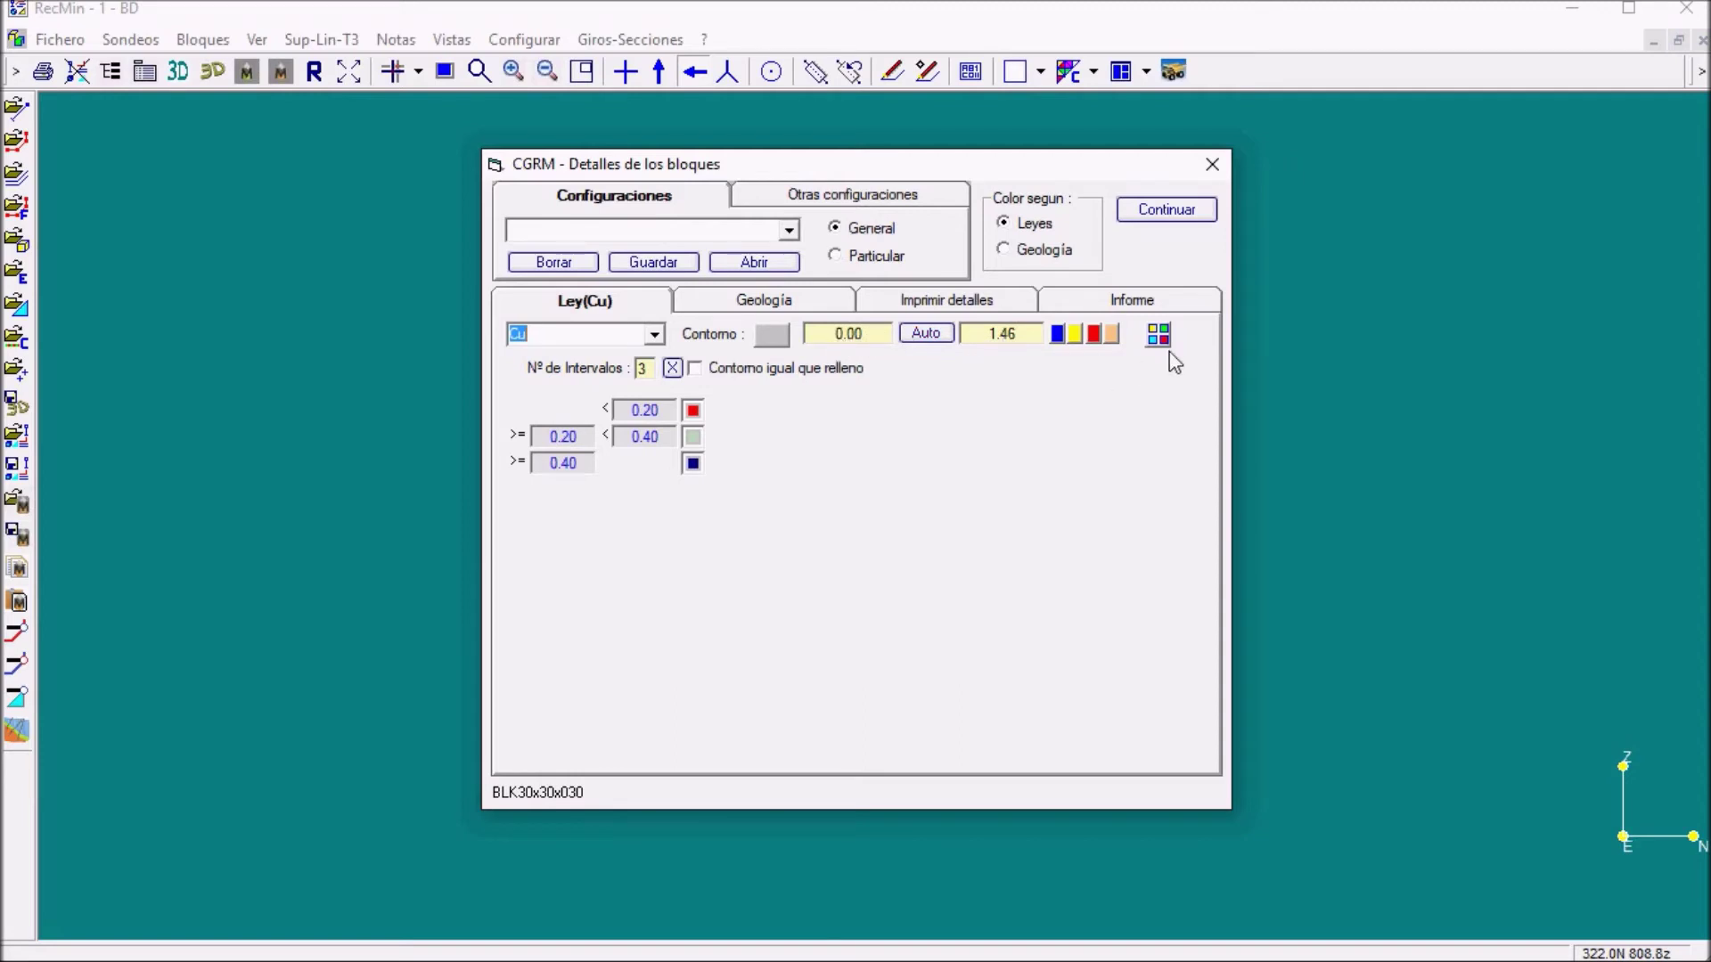
- Apply the Cu_Muestras colour table to the Cu grade intervals and draw the blocks
{"action": "left_click_drag", "start_coordinate": [1174, 367], "coordinate": [1194, 323]}
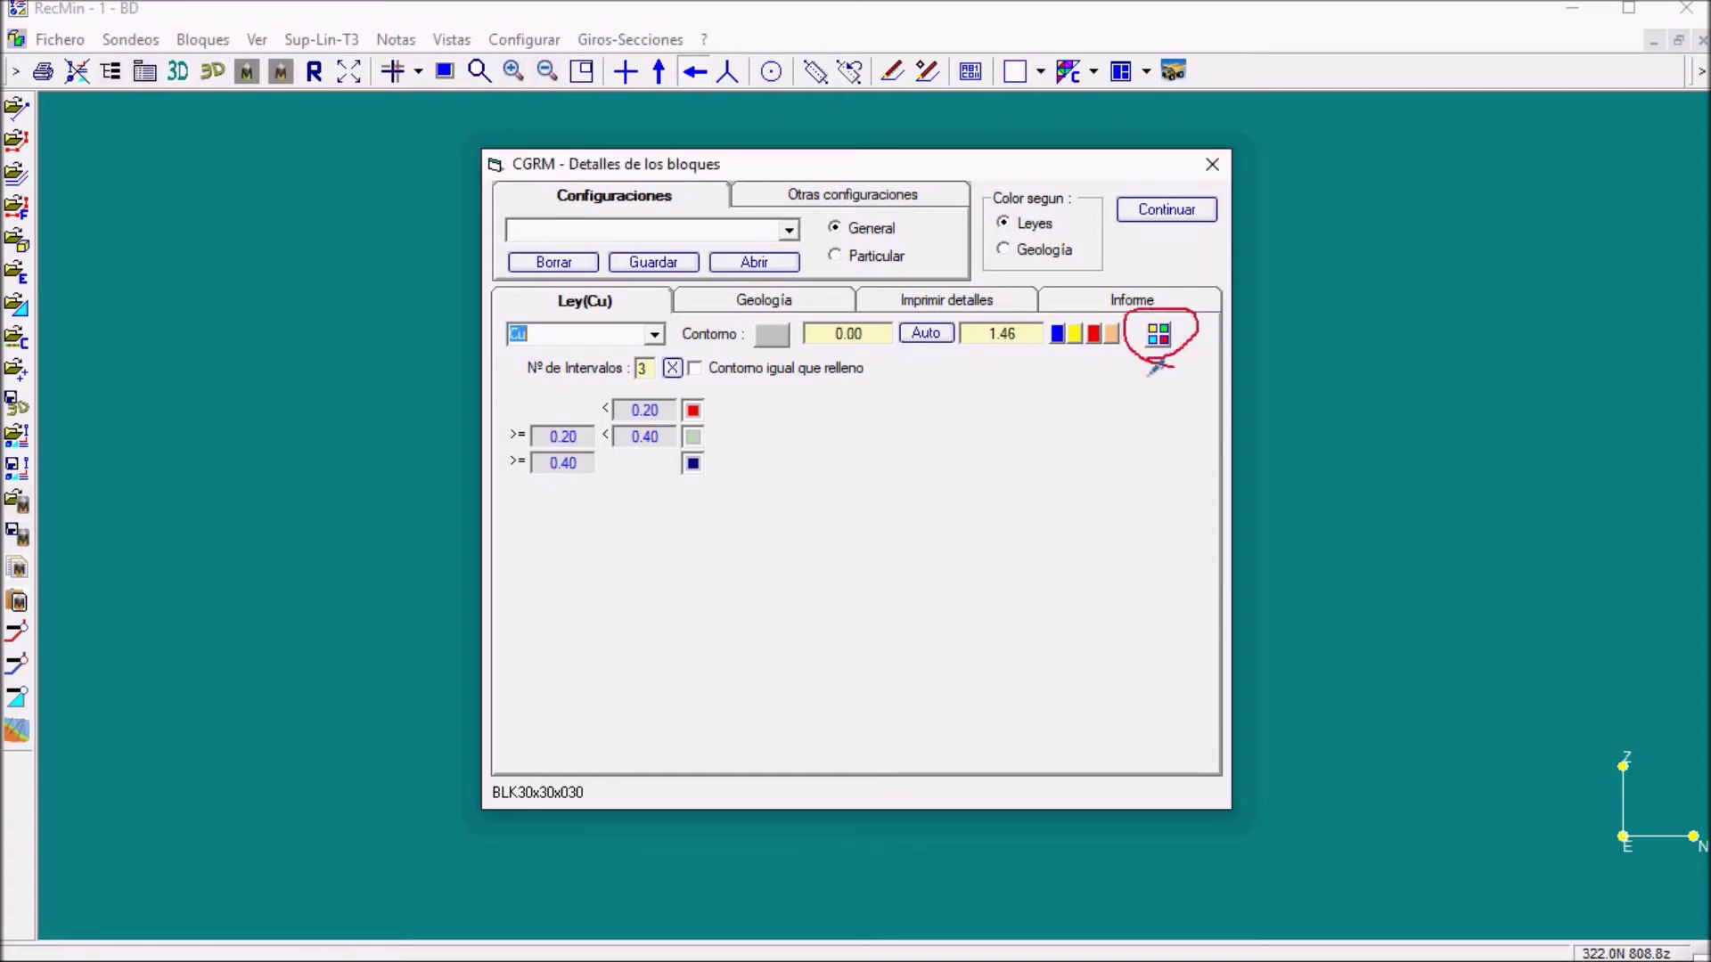
{"action": "key", "text": "Escape"}
{"action": "left_click", "coordinate": [1157, 336]}
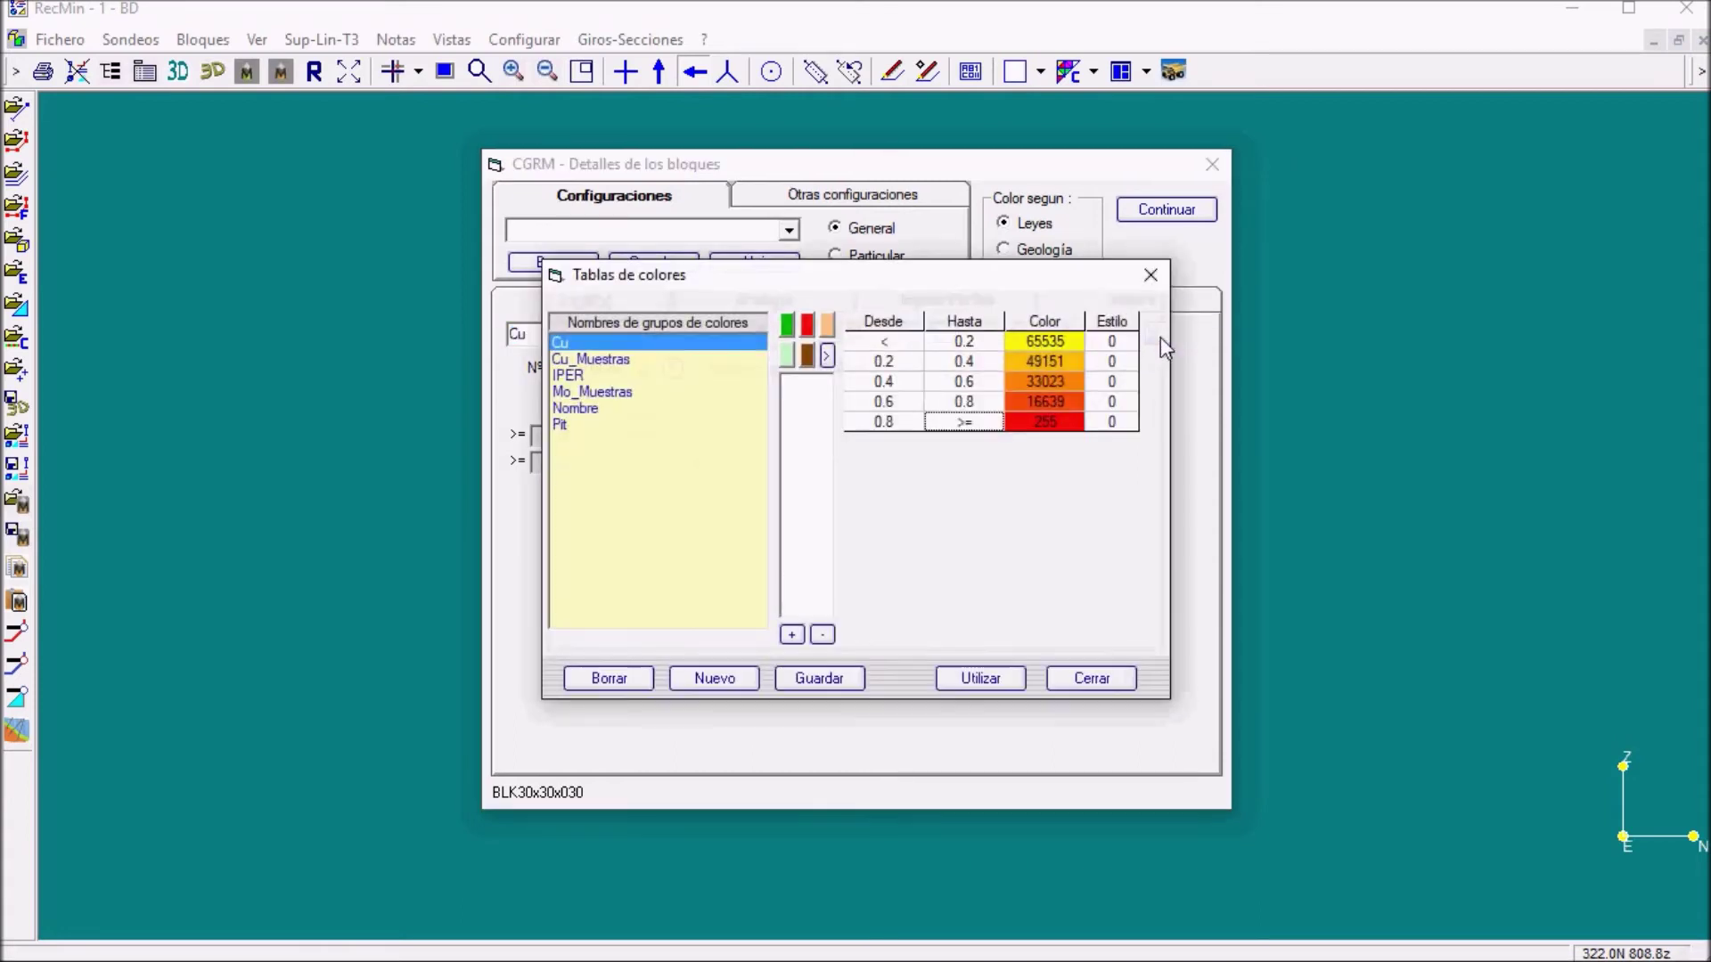
{"action": "left_click", "coordinate": [594, 363]}
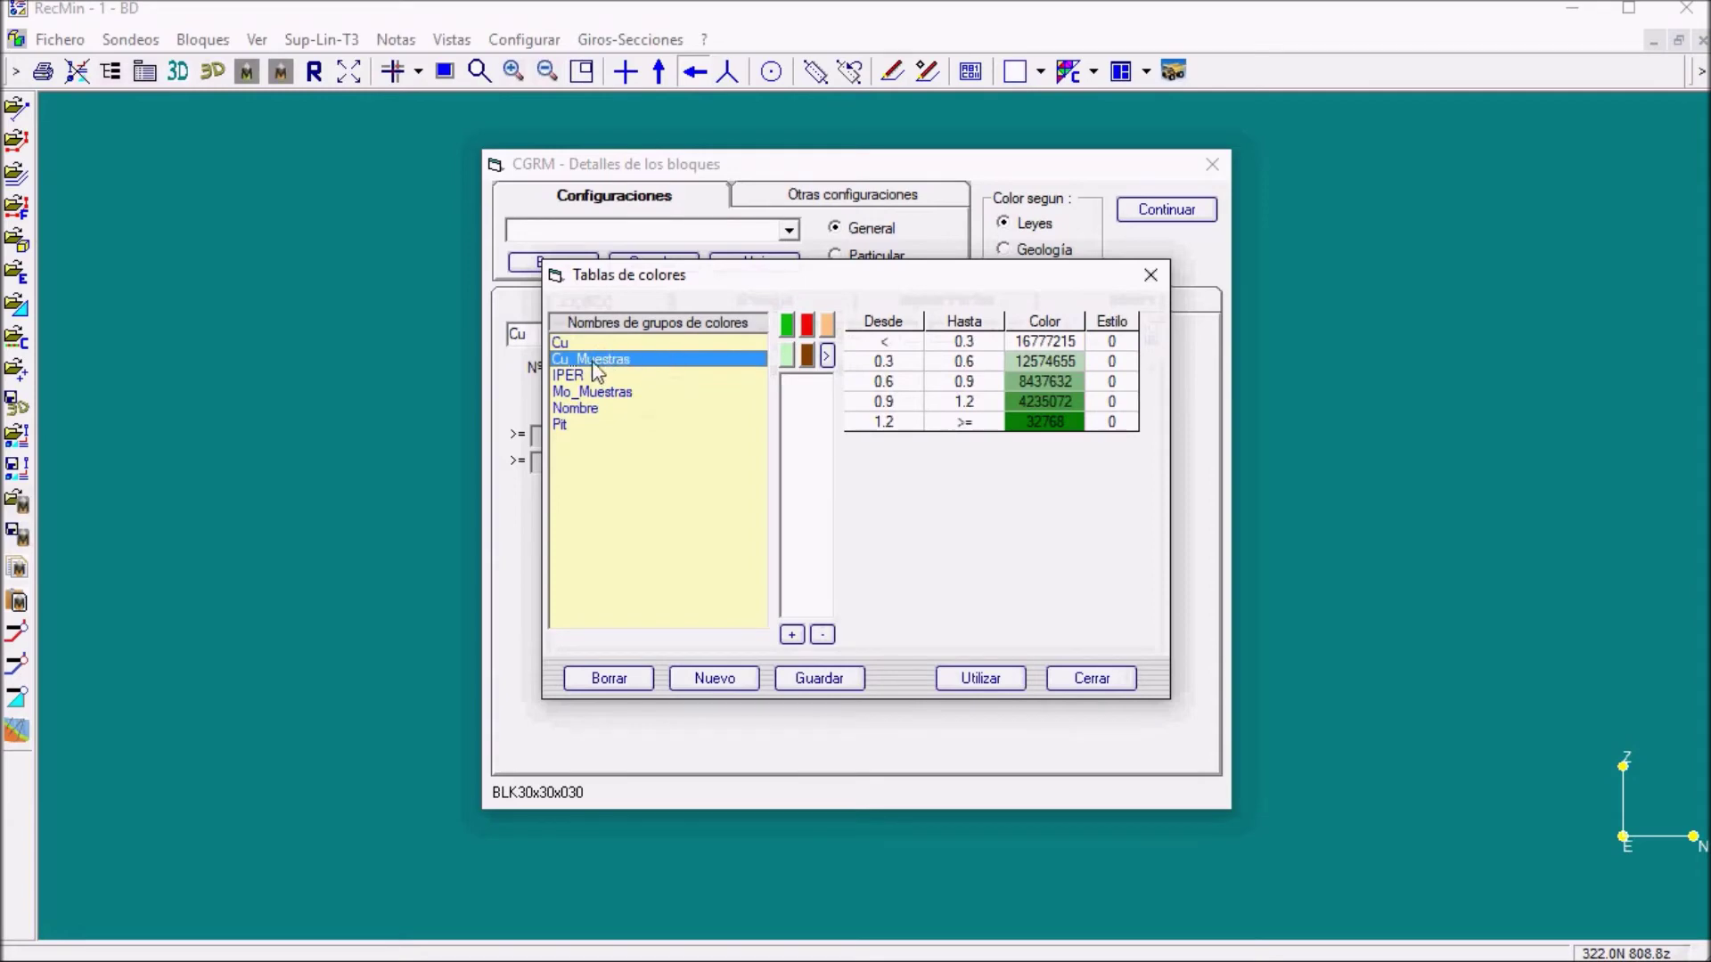
{"action": "left_click", "coordinate": [989, 682]}
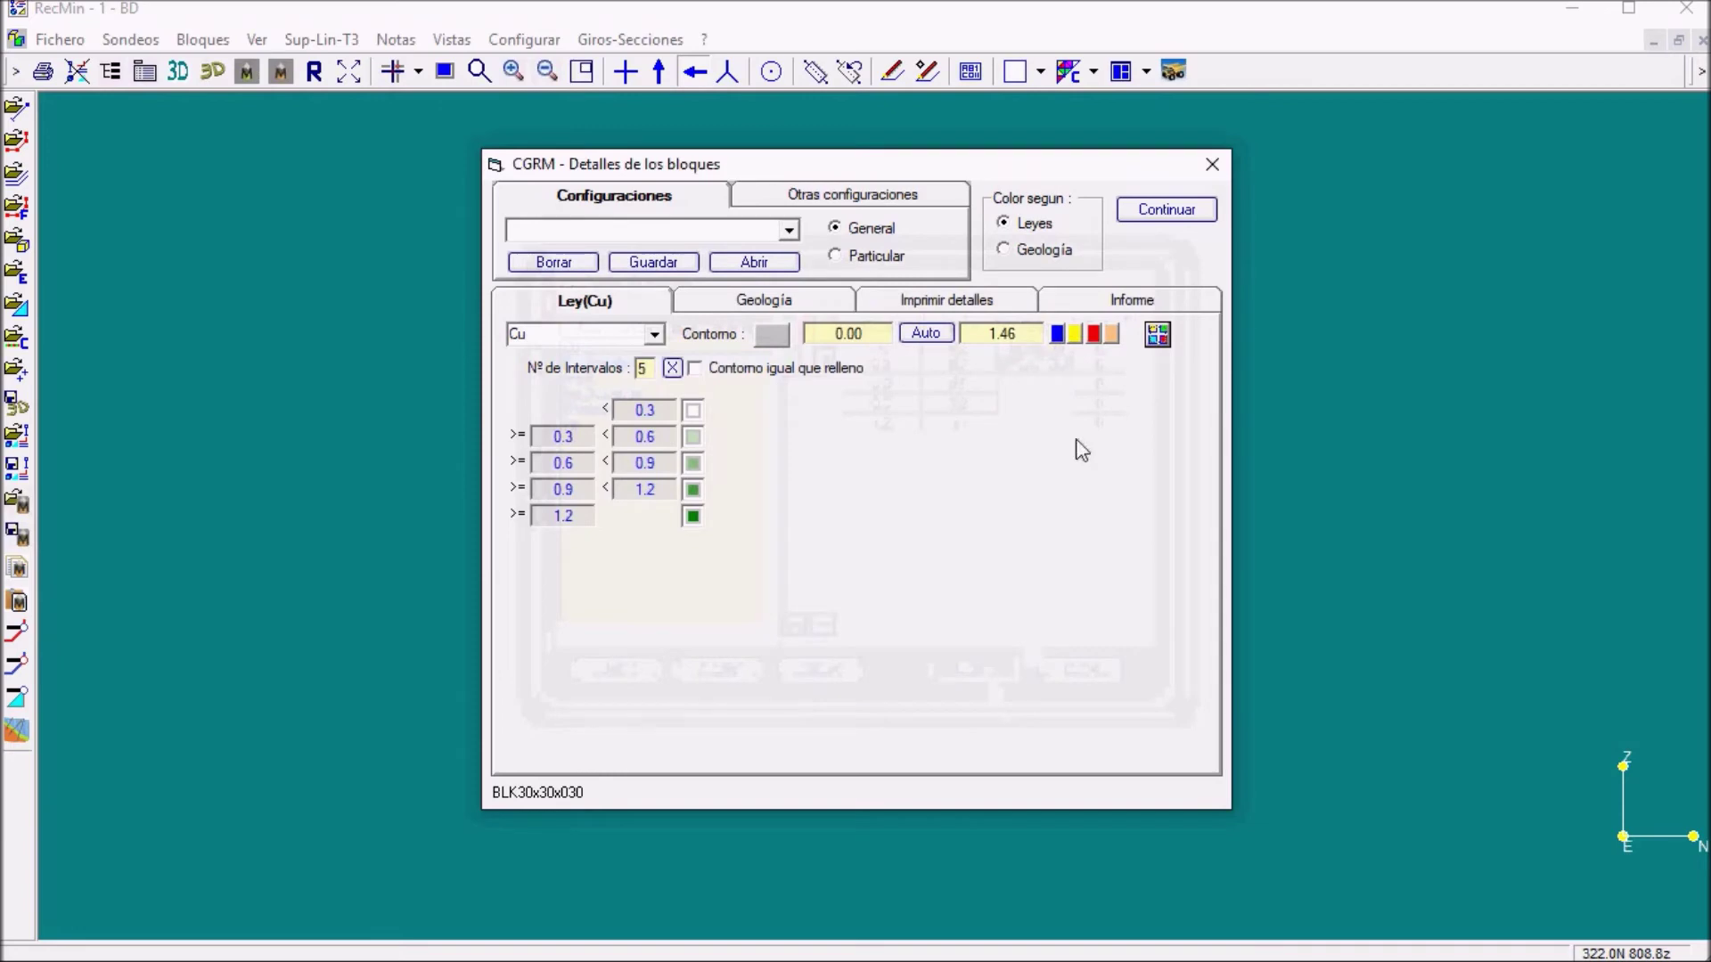
{"action": "left_click", "coordinate": [1198, 210]}
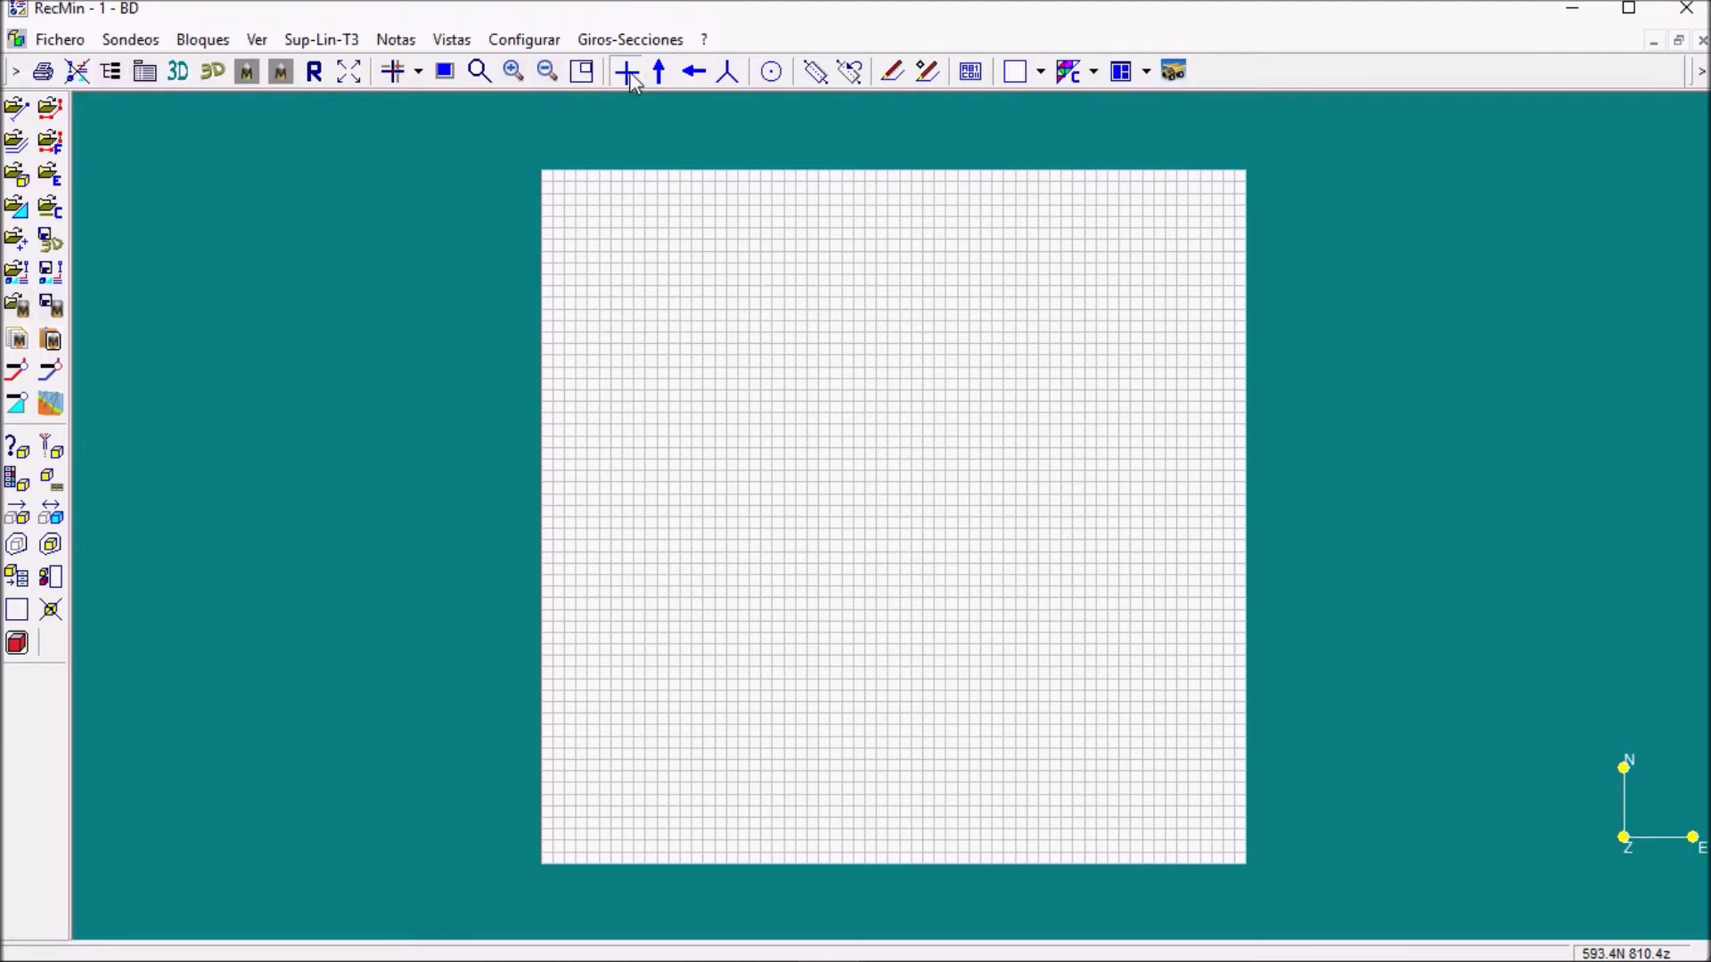
- Inspect the block model in RecMin Viewer from a lower side angle, then close the viewer
{"action": "left_click", "coordinate": [246, 71]}
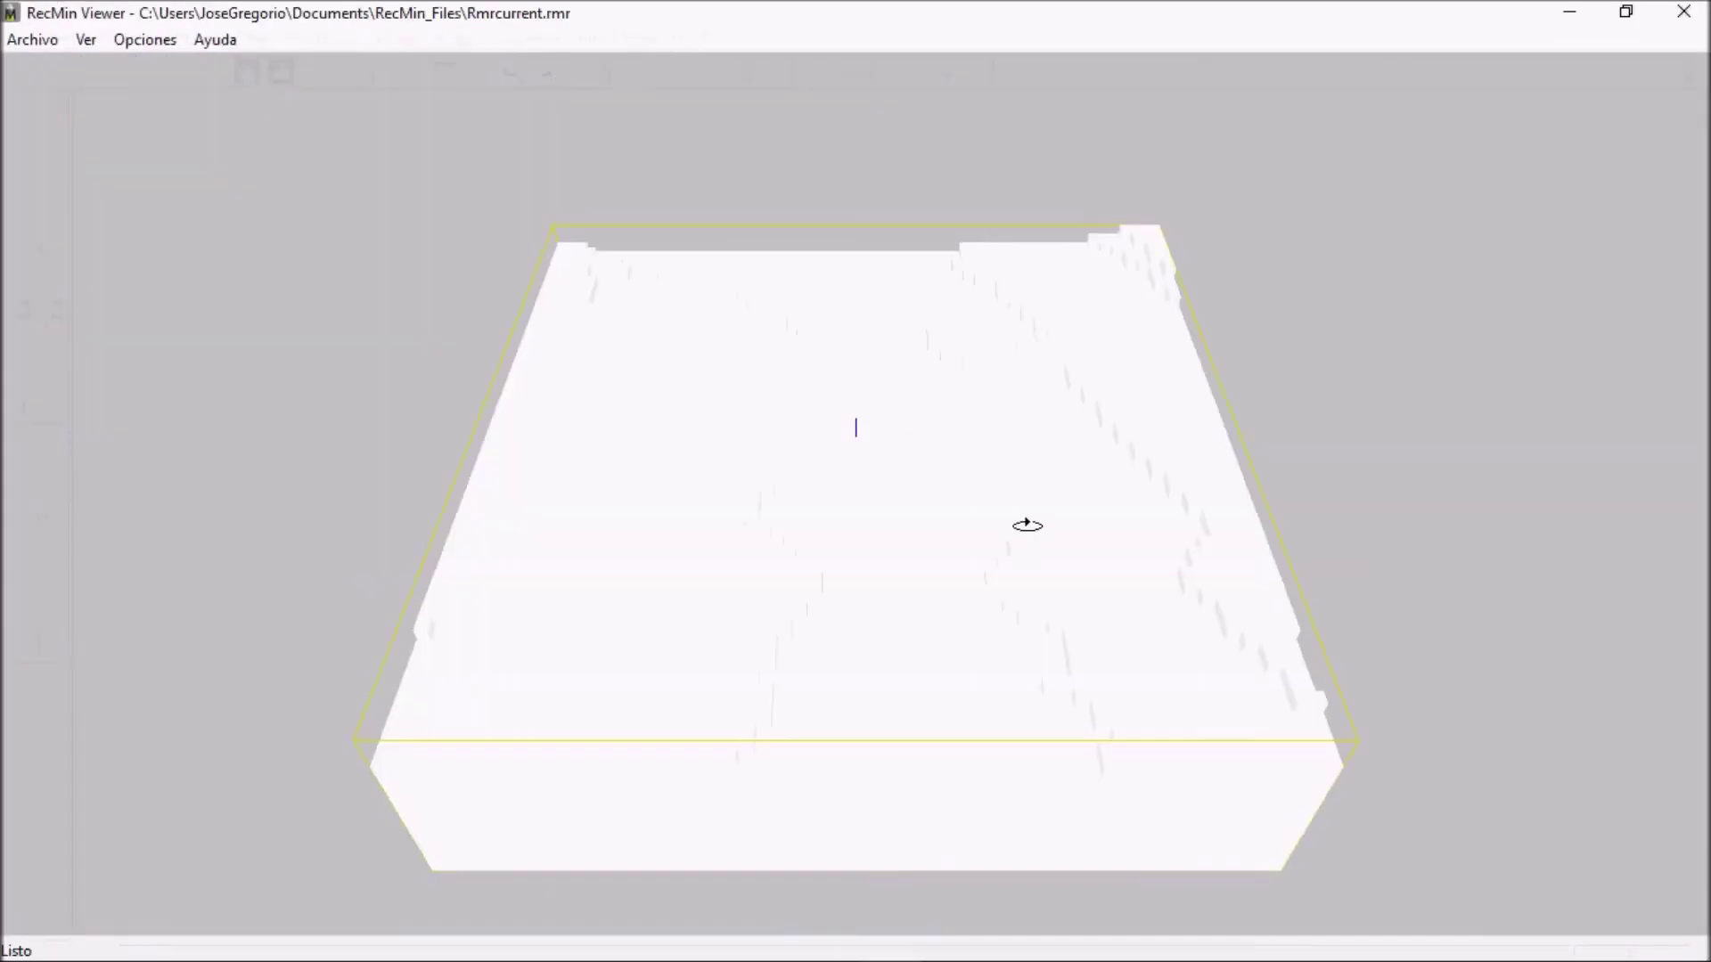
{"action": "left_click_drag", "start_coordinate": [1027, 523], "coordinate": [828, 332]}
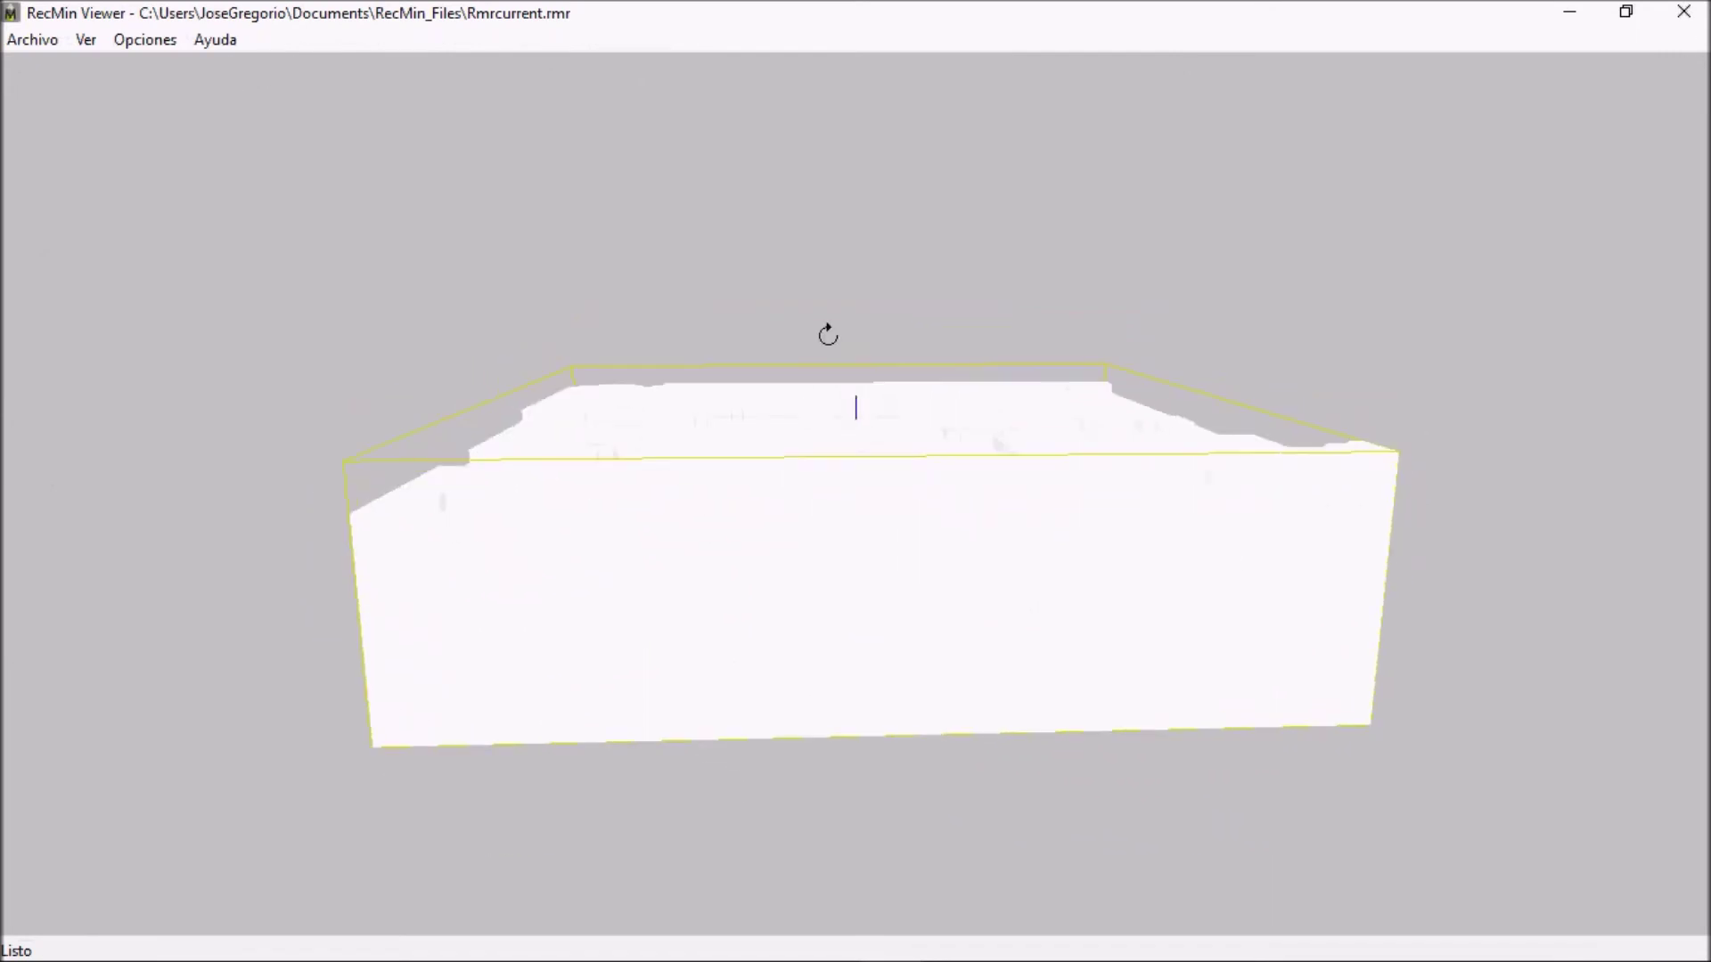
{"action": "left_click", "coordinate": [1683, 12]}
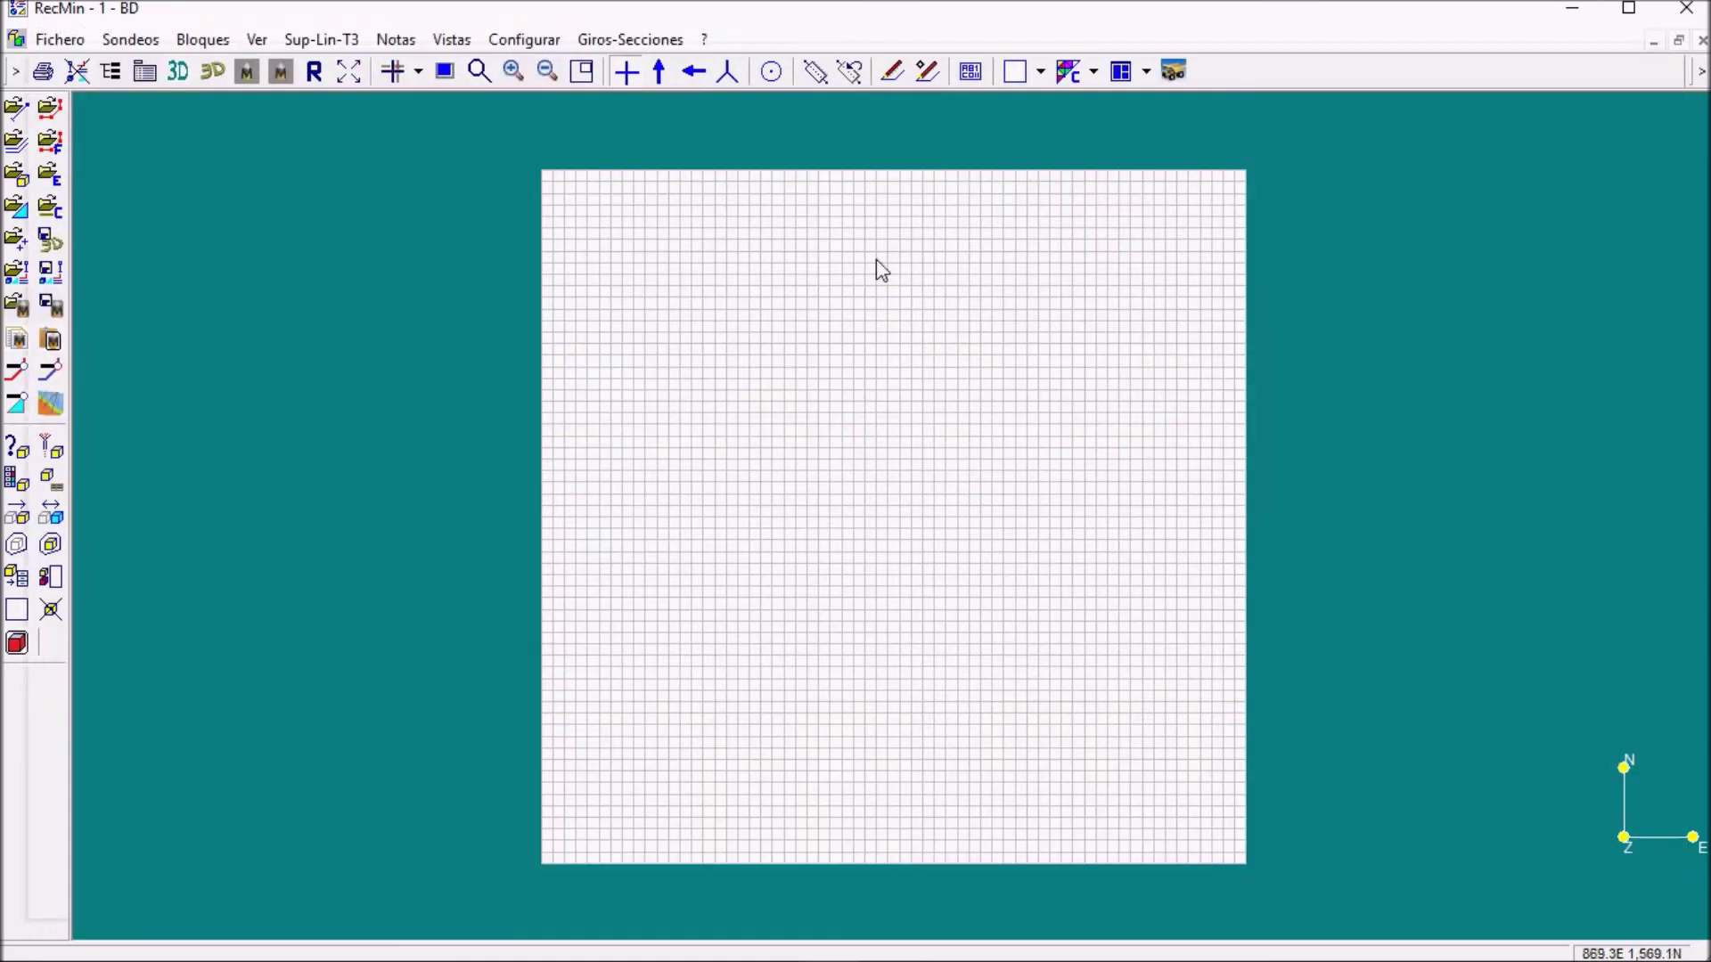
- Inspect the individual blocks of the model in Visor 3D from a lower angle, then close it
{"action": "left_click", "coordinate": [210, 75]}
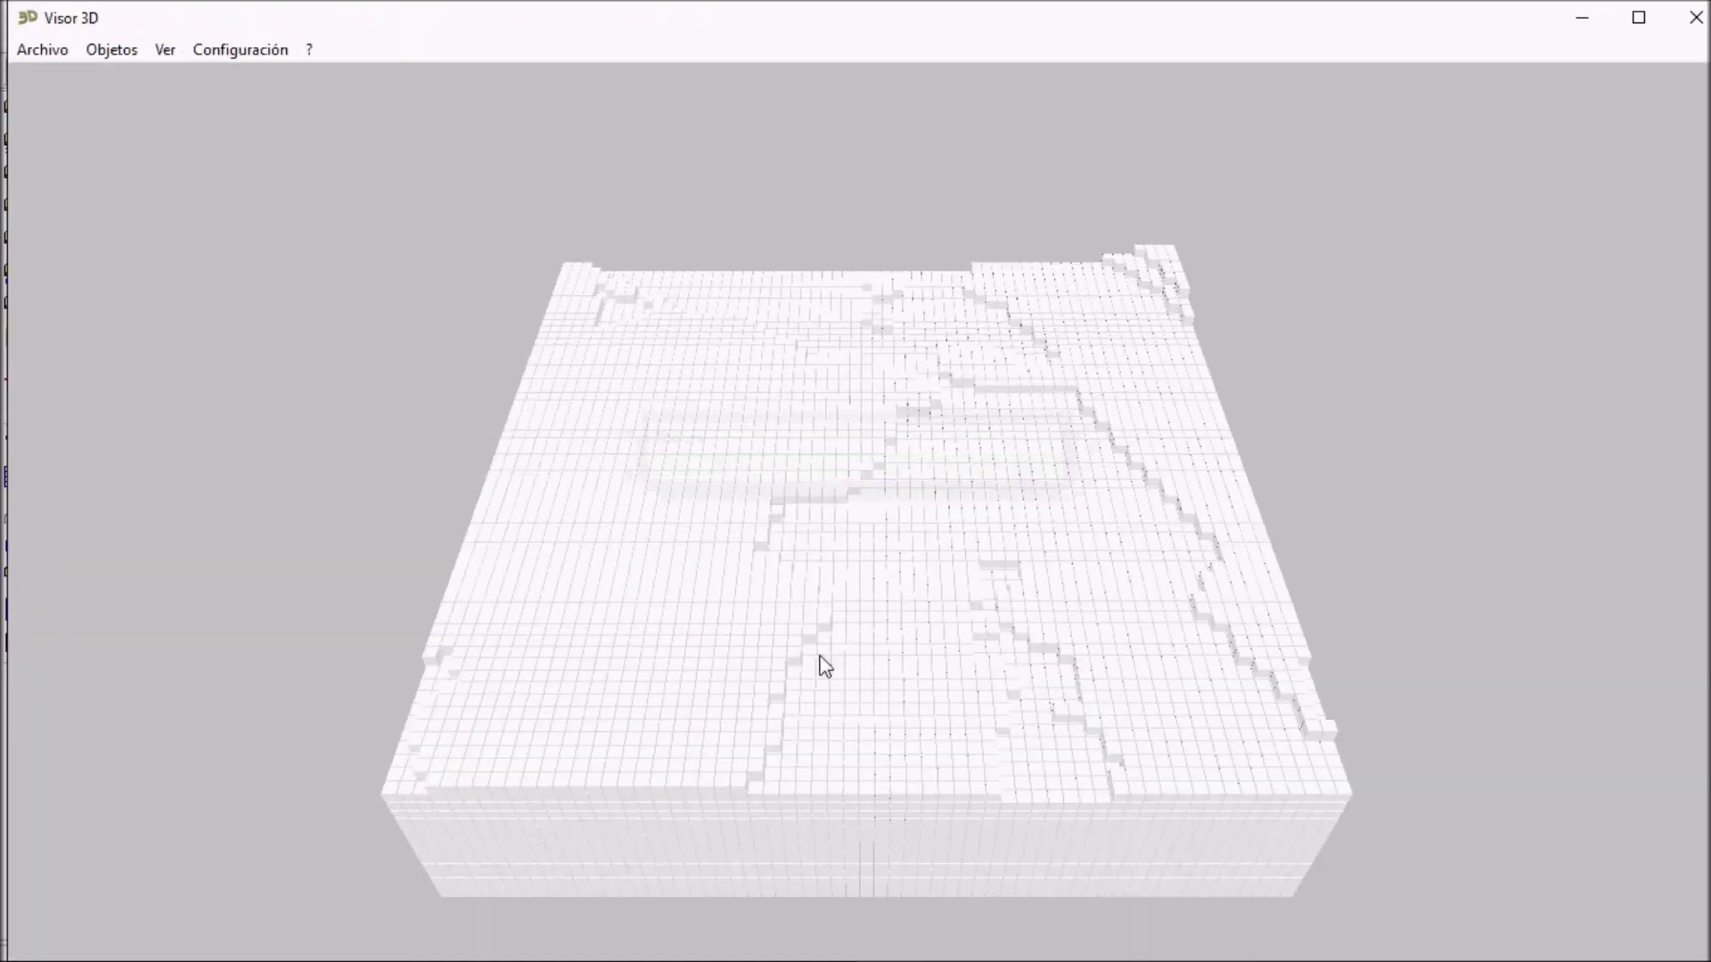
{"action": "left_click_drag", "start_coordinate": [825, 666], "coordinate": [893, 531]}
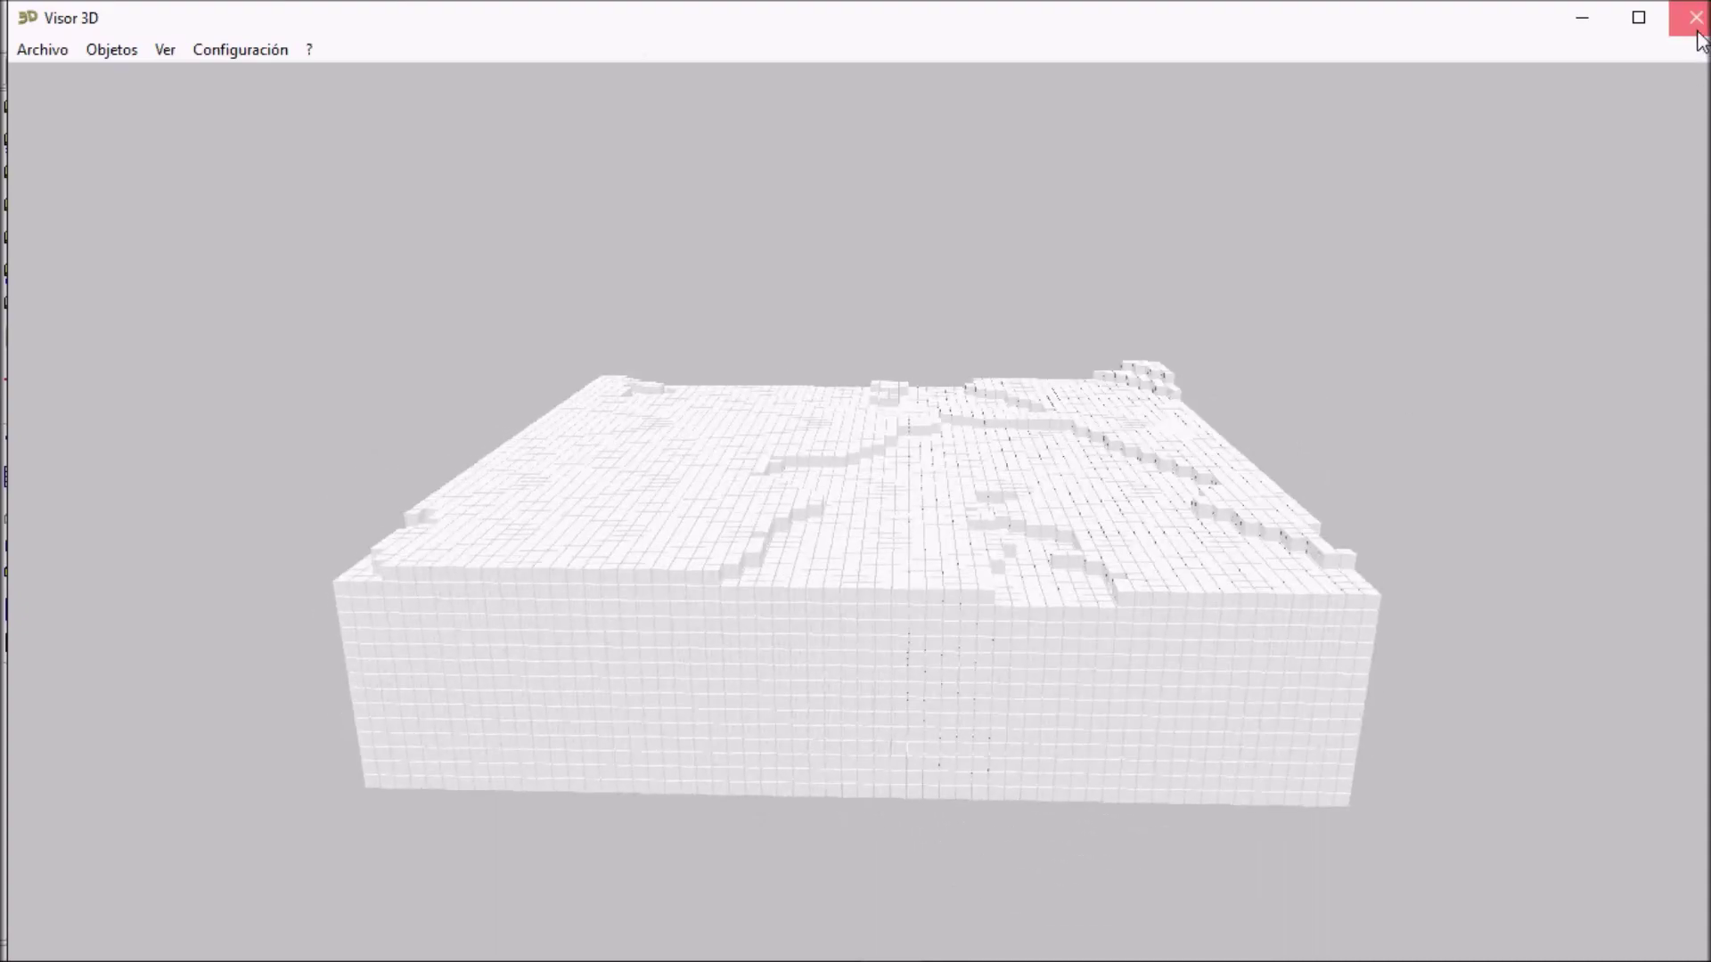
{"action": "left_click", "coordinate": [1695, 18]}
- Set the block details to print the Cu grade on the blocks with 3 decimals, keeping the colouring by grades
{"action": "left_click", "coordinate": [210, 41]}
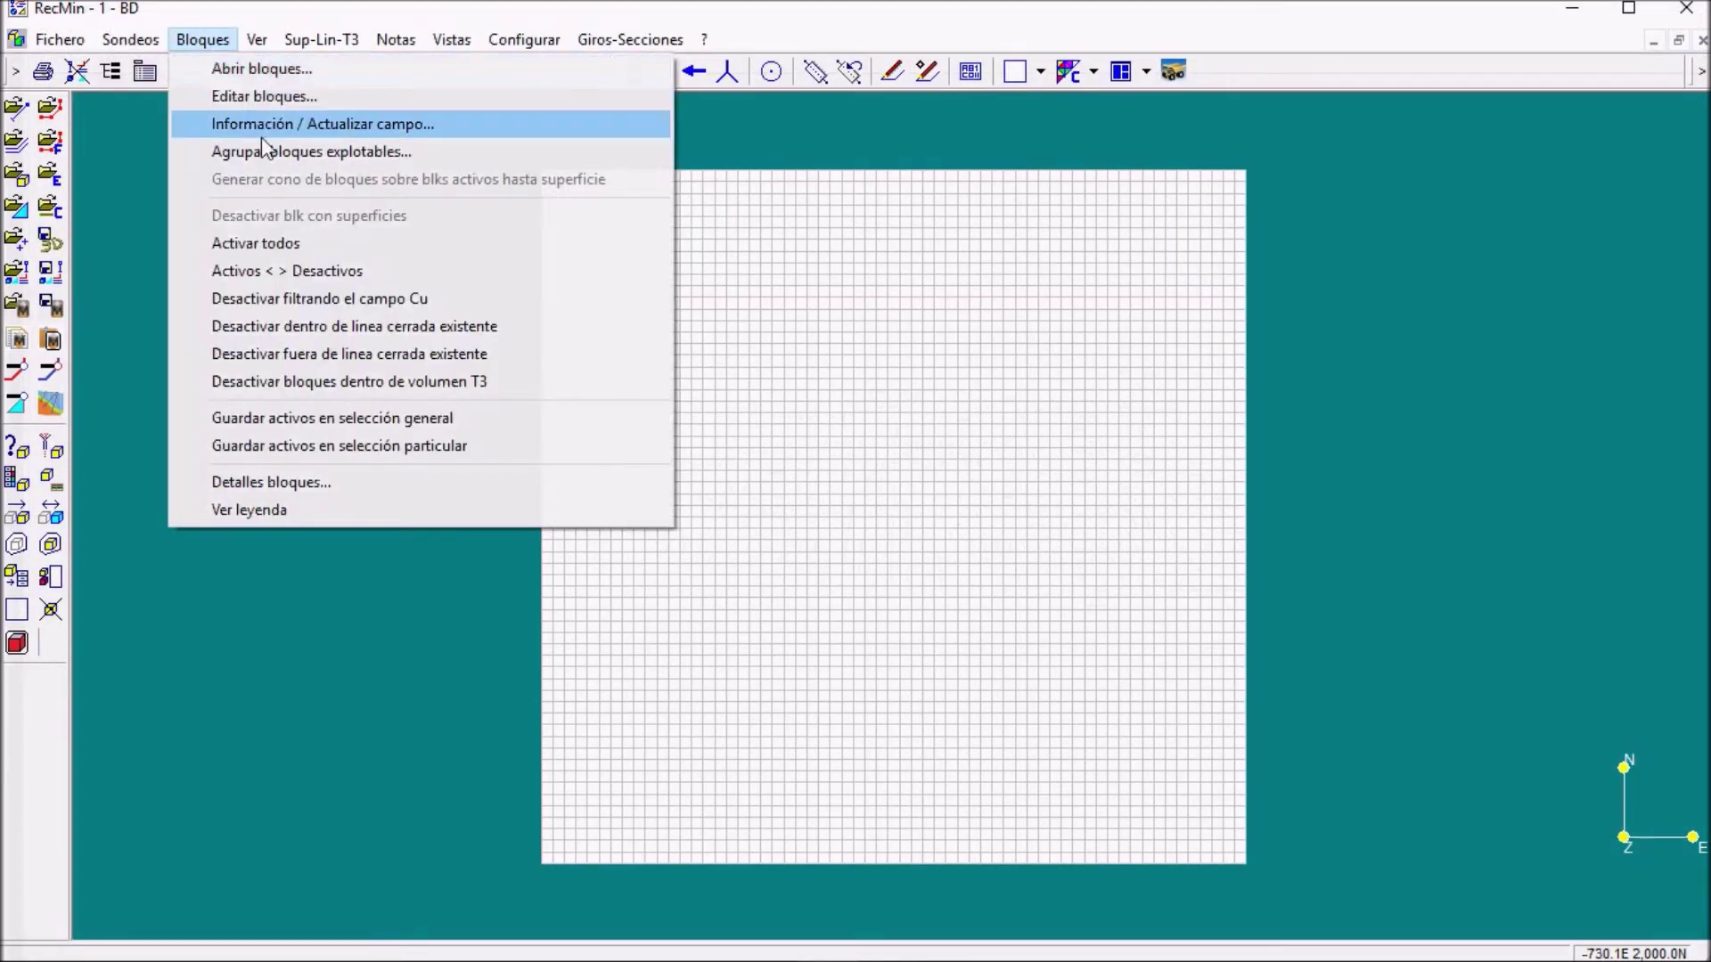
{"action": "left_click", "coordinate": [319, 479]}
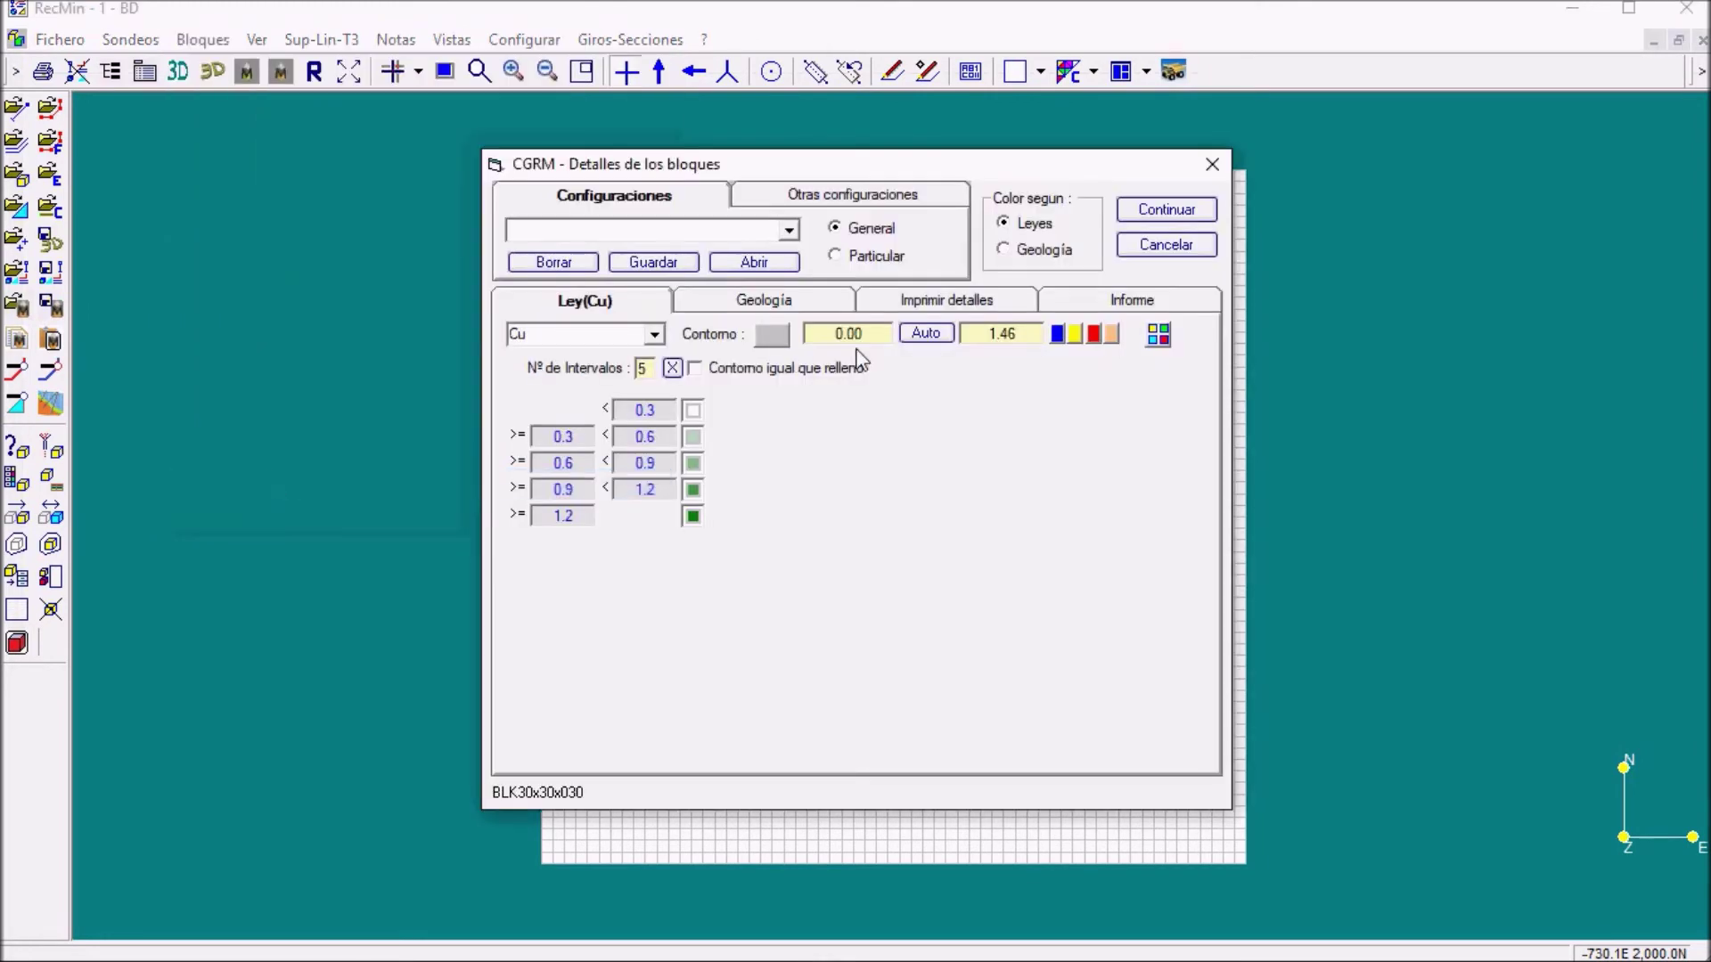
{"action": "left_click", "coordinate": [949, 303]}
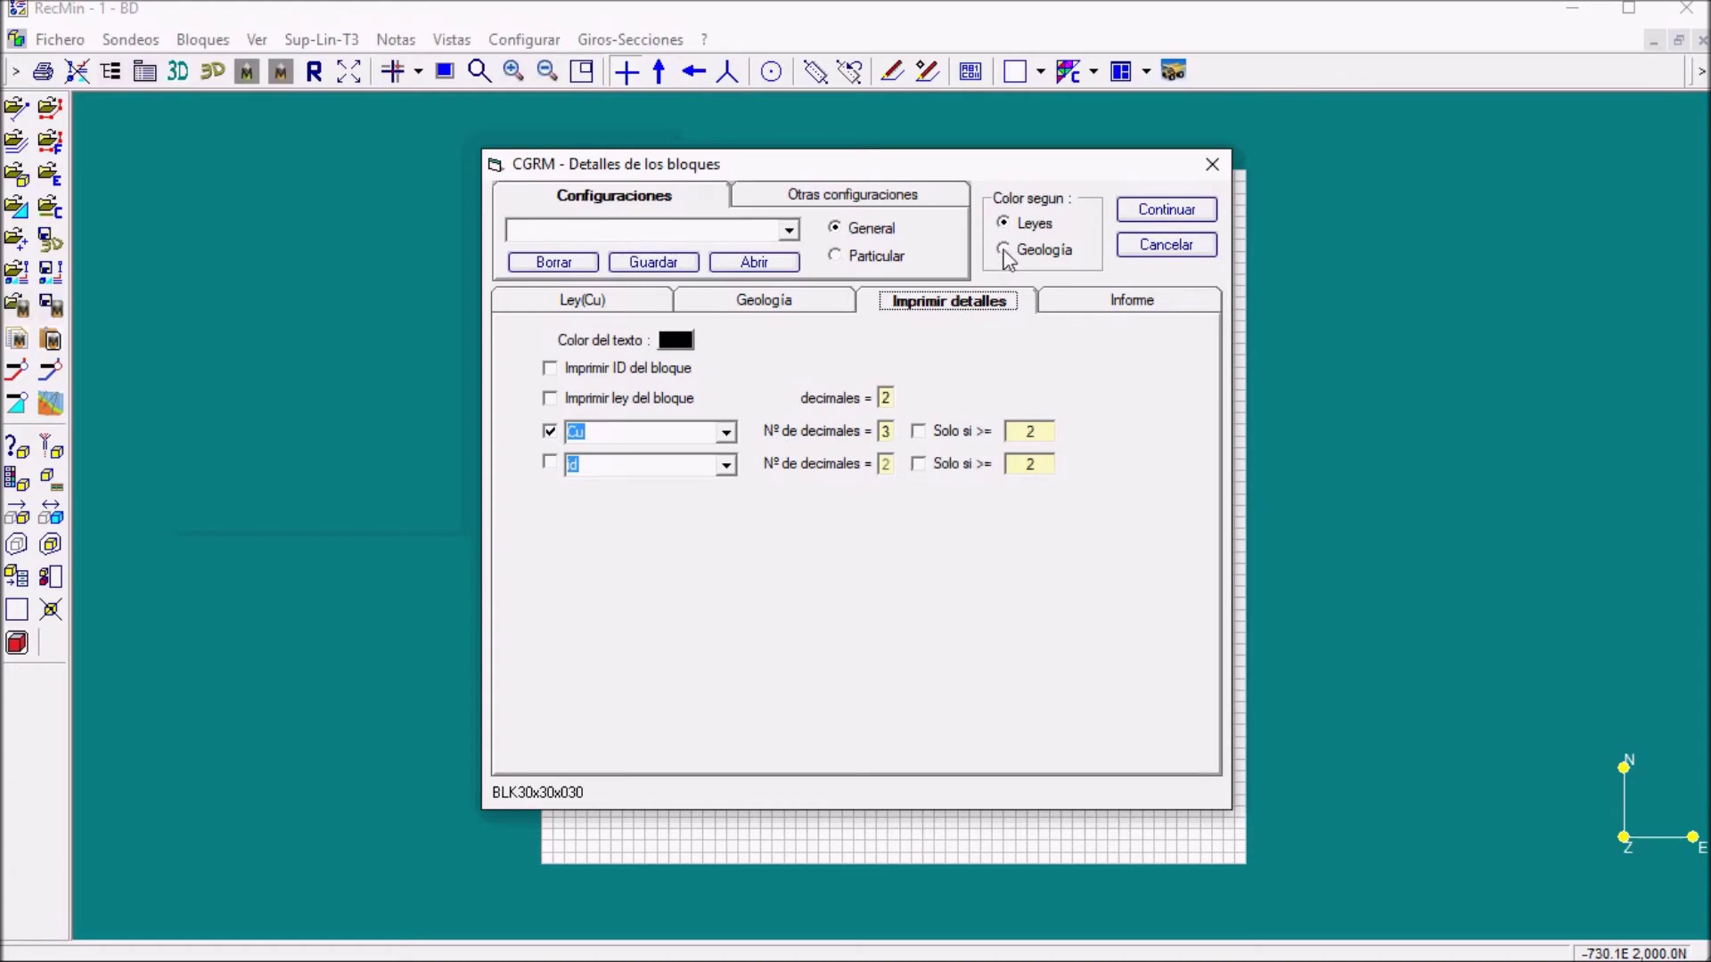
{"action": "left_click", "coordinate": [1163, 209]}
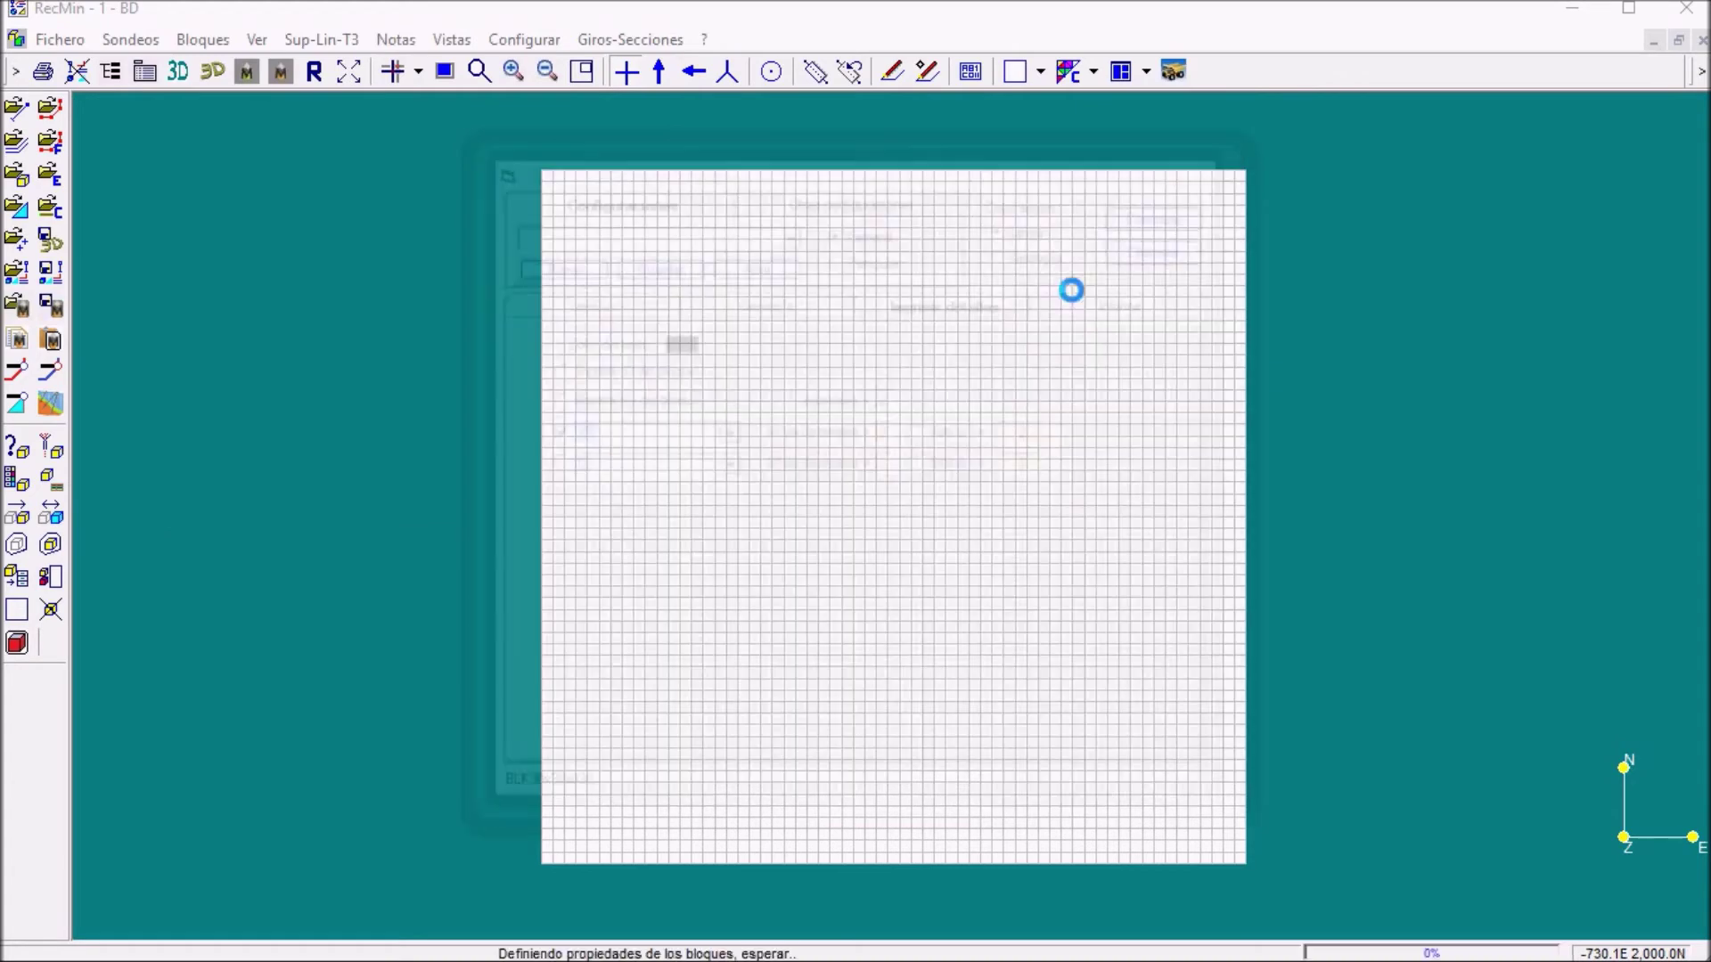
- Activate only the blocks in plane y = 029 (840.00/870.00) and show them as a north-facing section with readable Cu grades
{"action": "right_click", "coordinate": [1245, 545]}
{"action": "mouse_move", "coordinate": [1286, 577]}
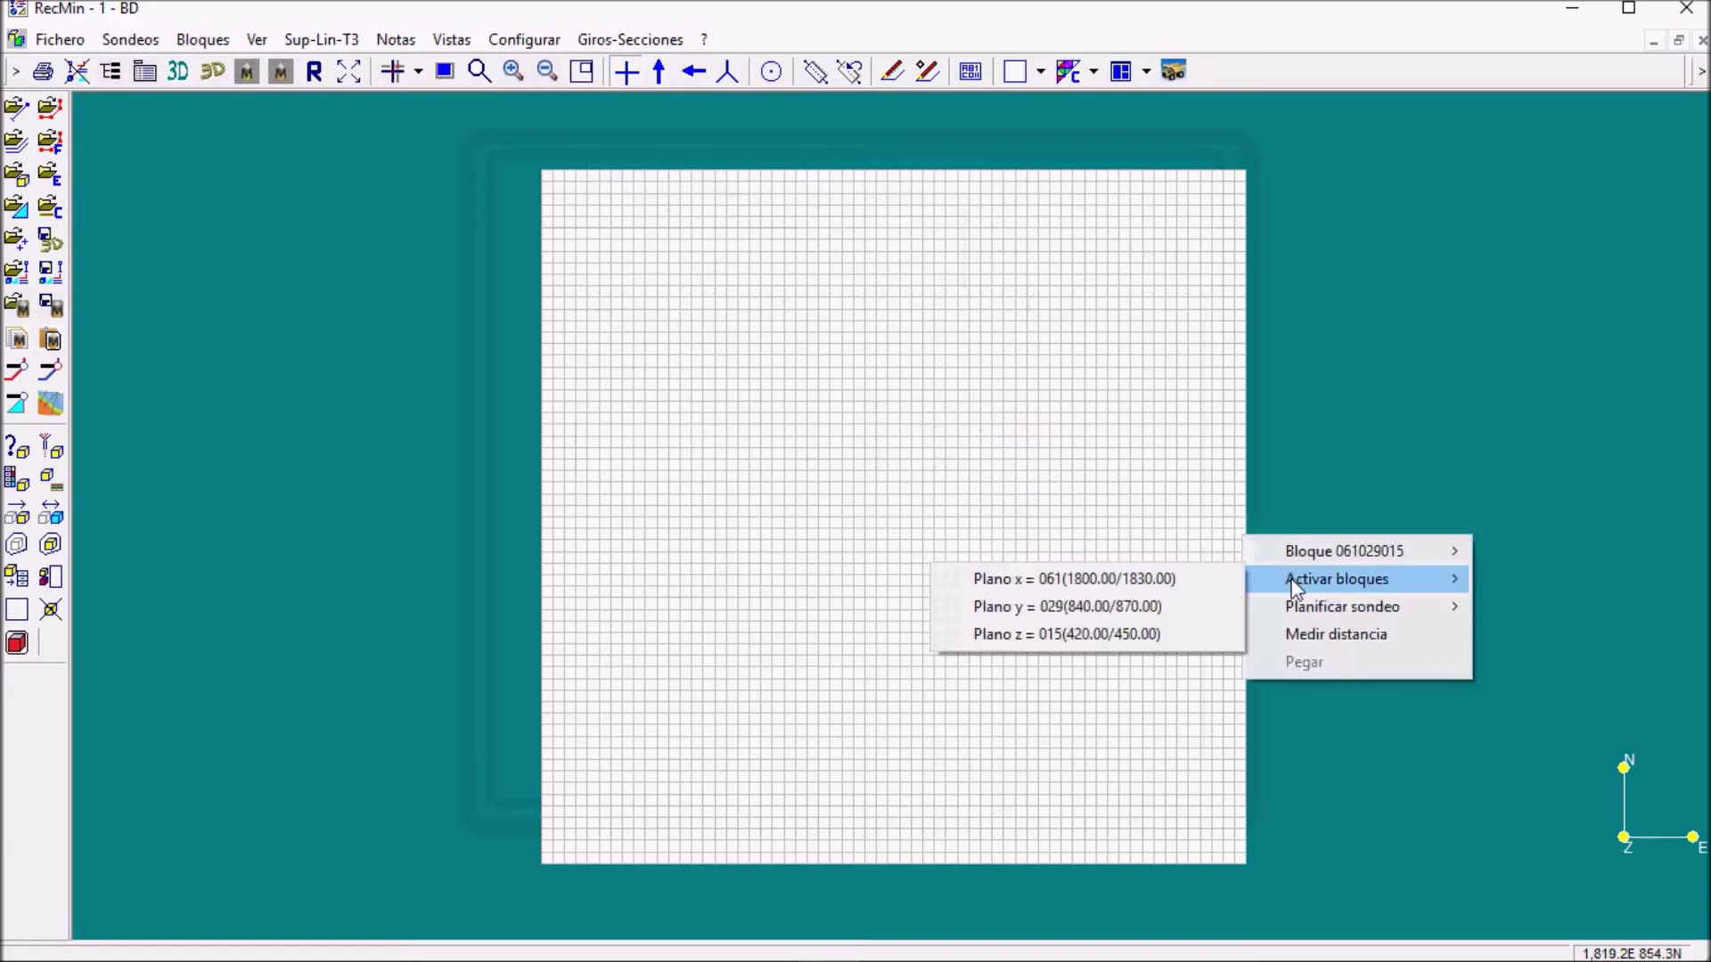
{"action": "left_click", "coordinate": [1124, 607]}
{"action": "left_click", "coordinate": [1014, 326]}
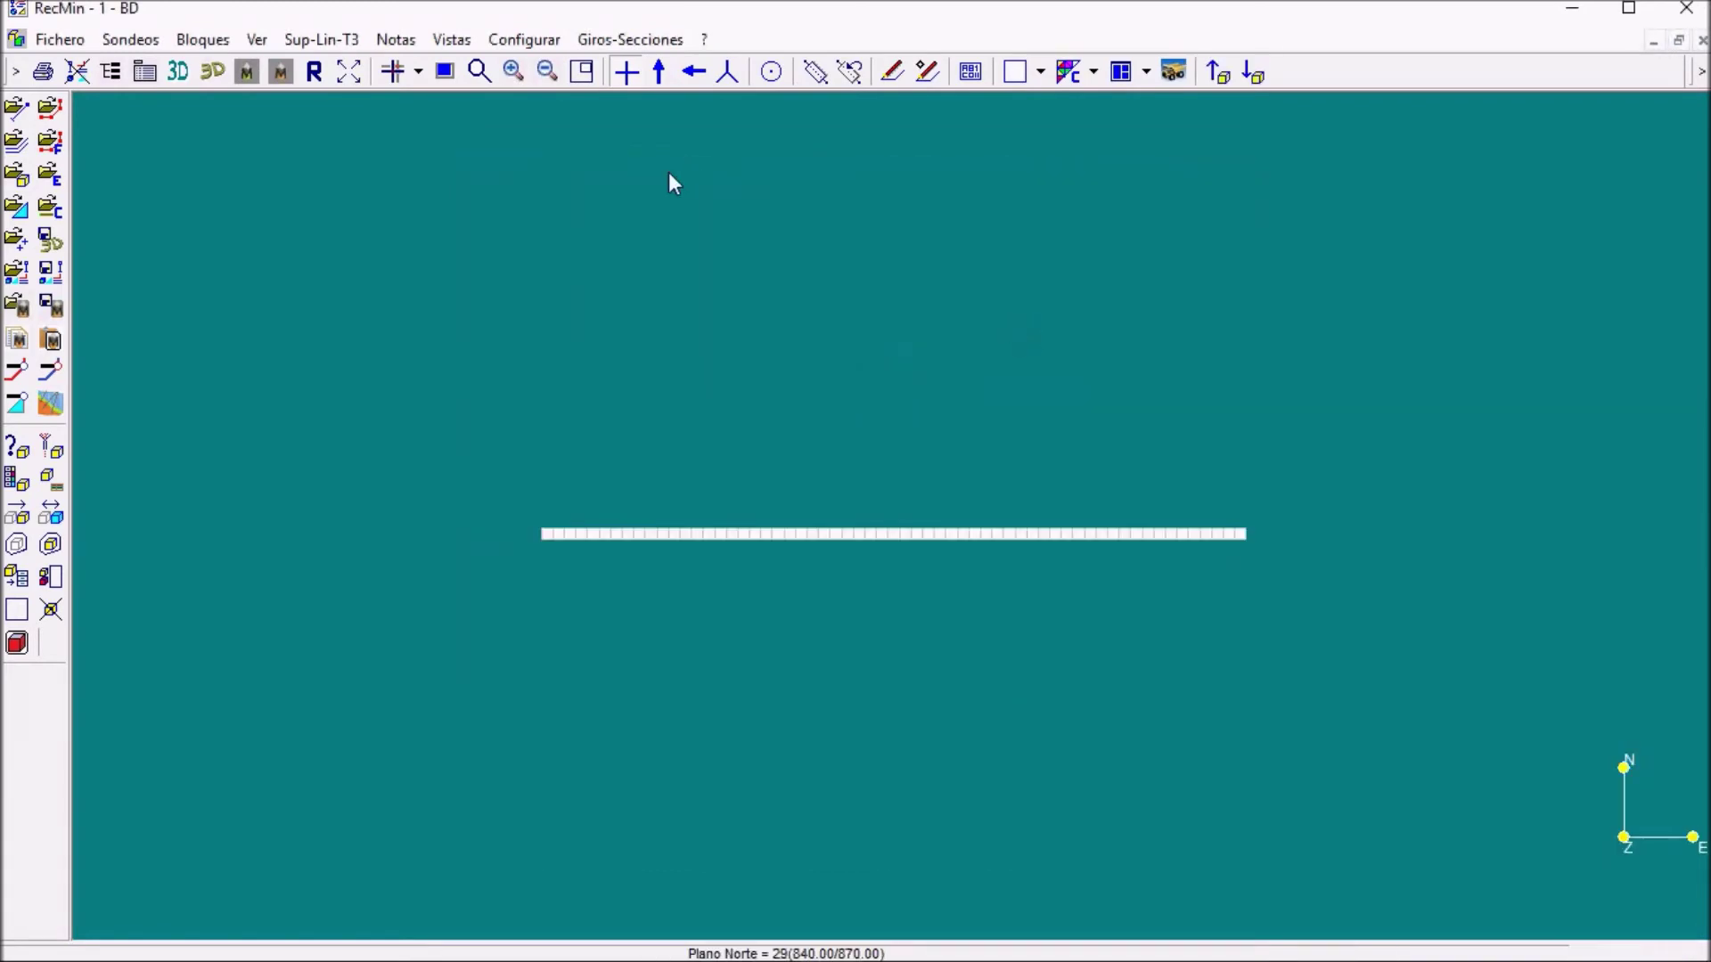
{"action": "left_click", "coordinate": [659, 73]}
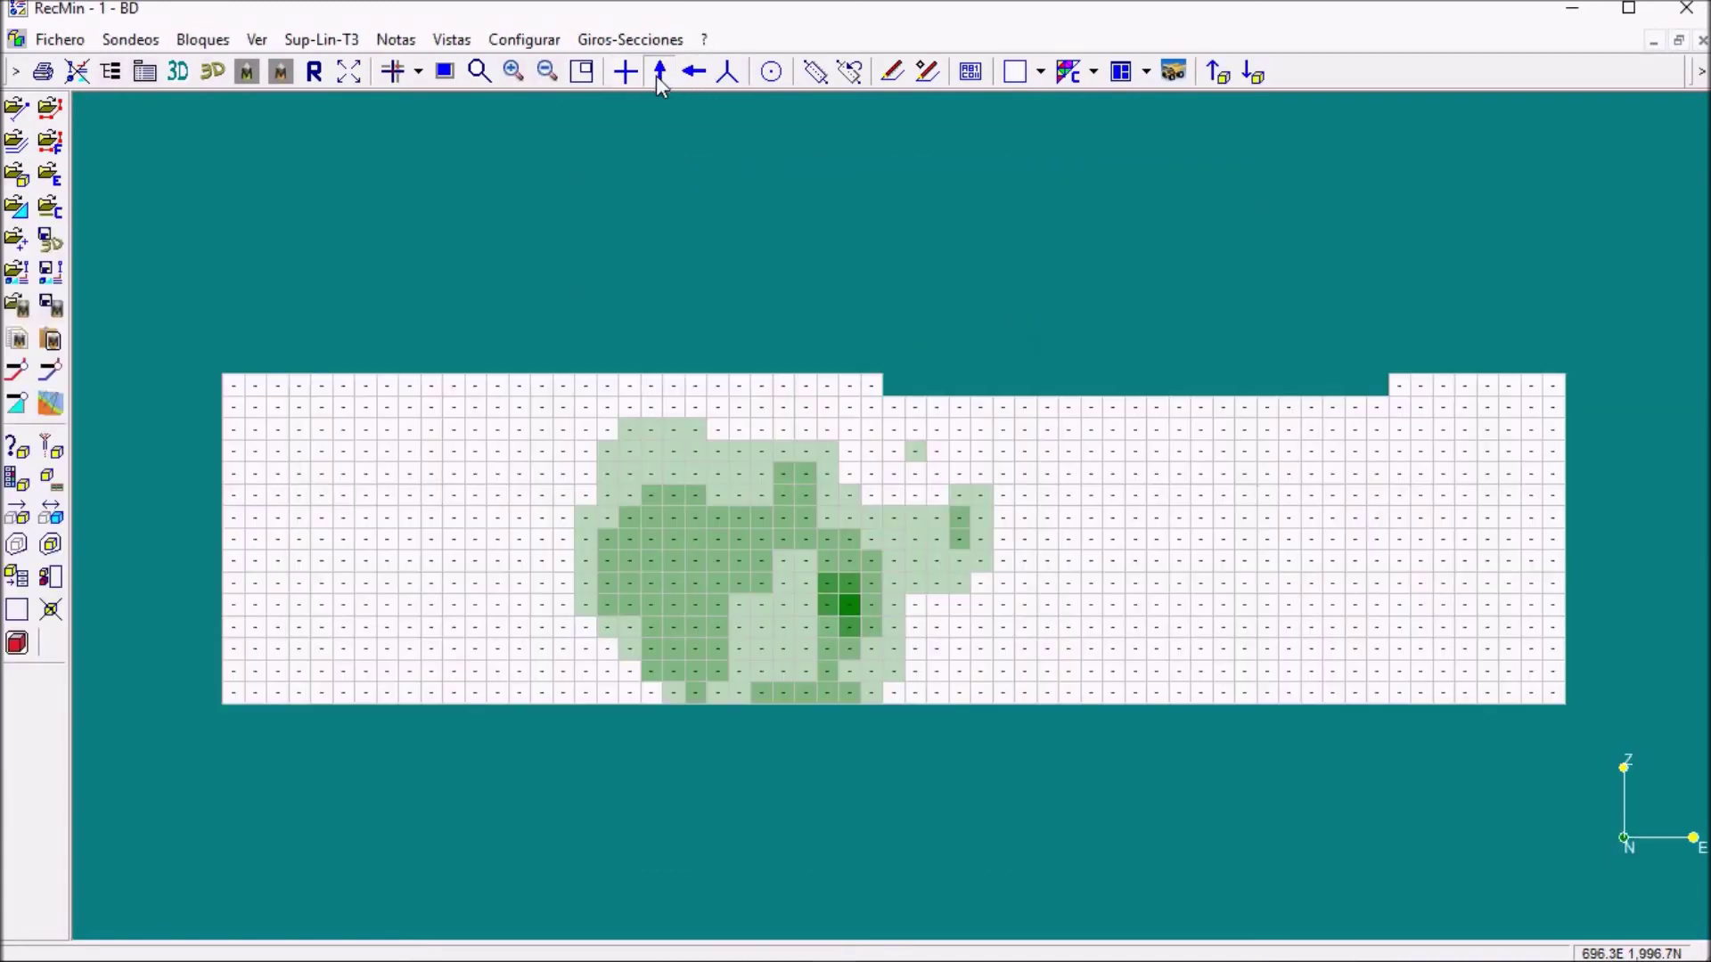
{"action": "left_click_drag", "start_coordinate": [565, 431], "coordinate": [1016, 704]}
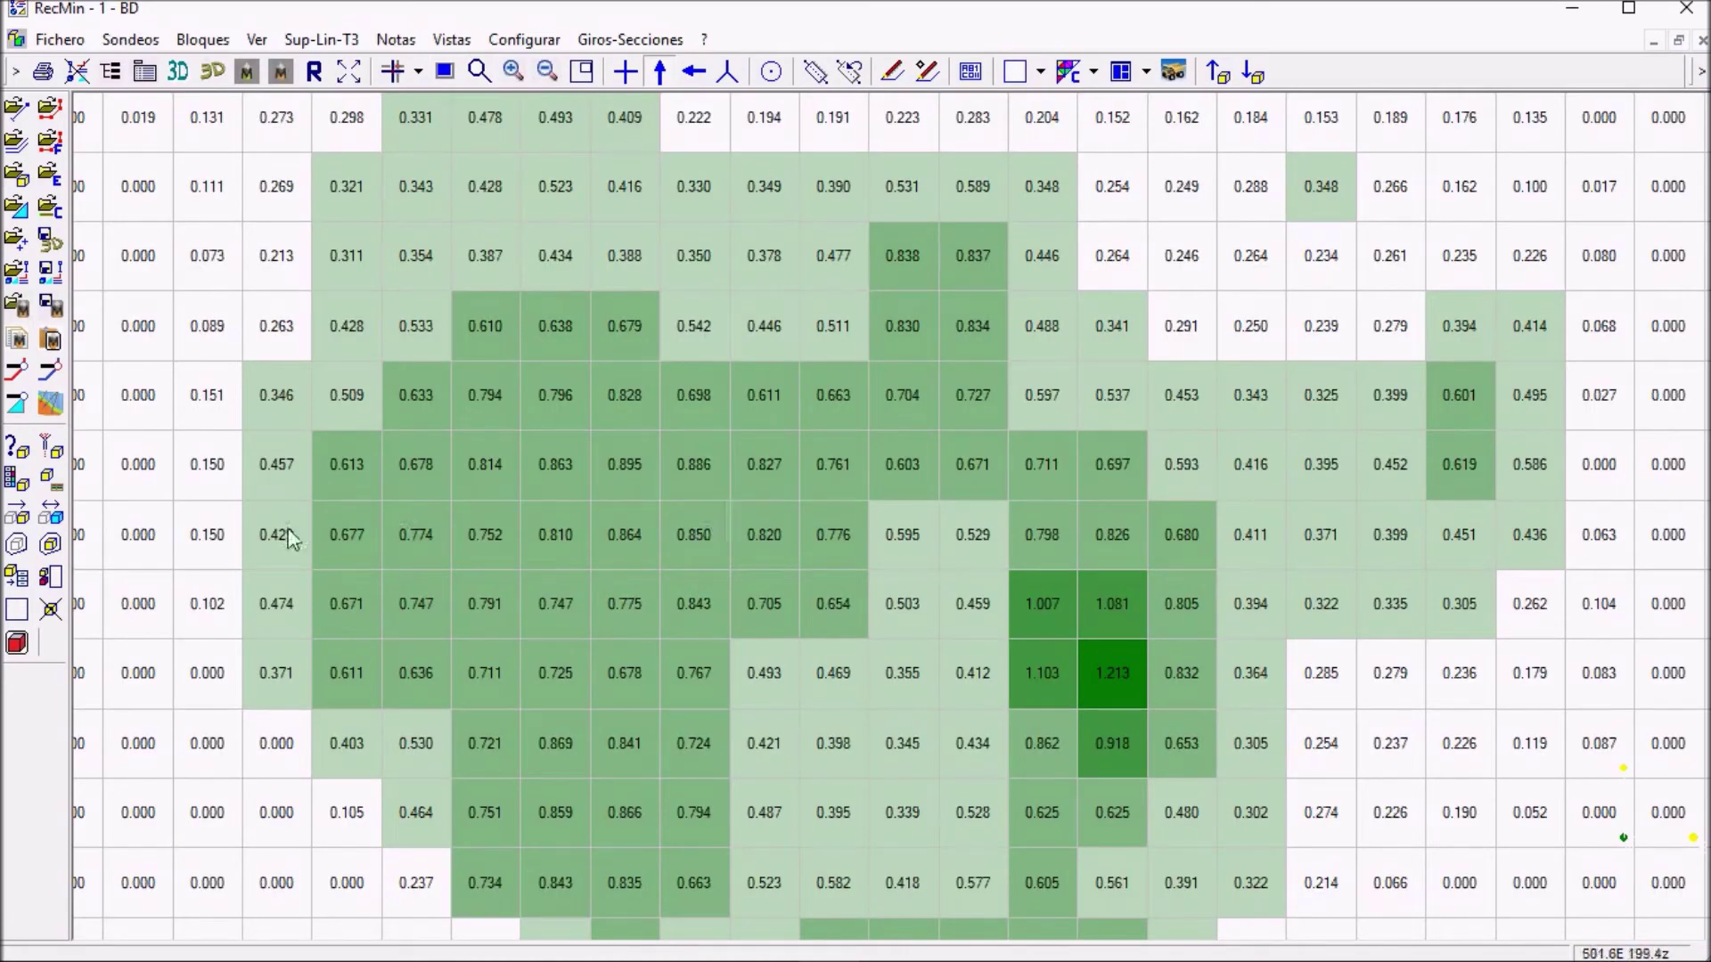
- Inspect the field information of a block in the Cu-rich zone, then examine the Cu grades on another parallel section
{"action": "left_click", "coordinate": [51, 579]}
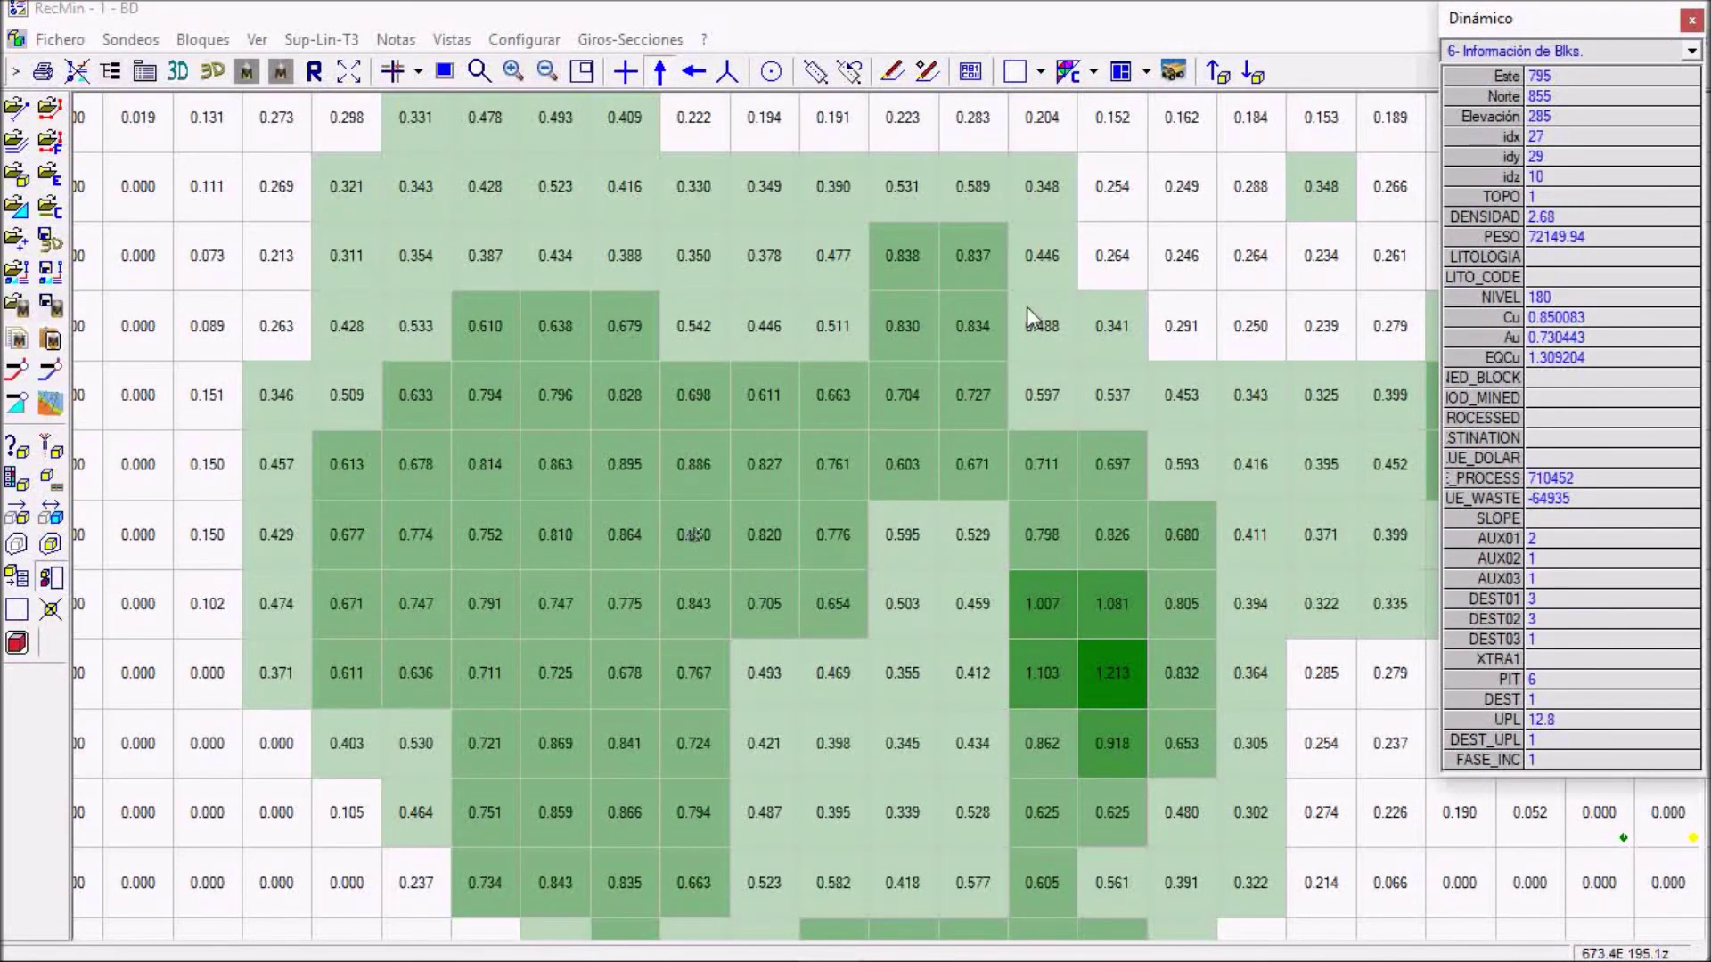
{"action": "left_click", "coordinate": [1688, 21]}
{"action": "scroll", "coordinate": [510, 269], "scroll_direction": "down", "scroll_amount": 3}
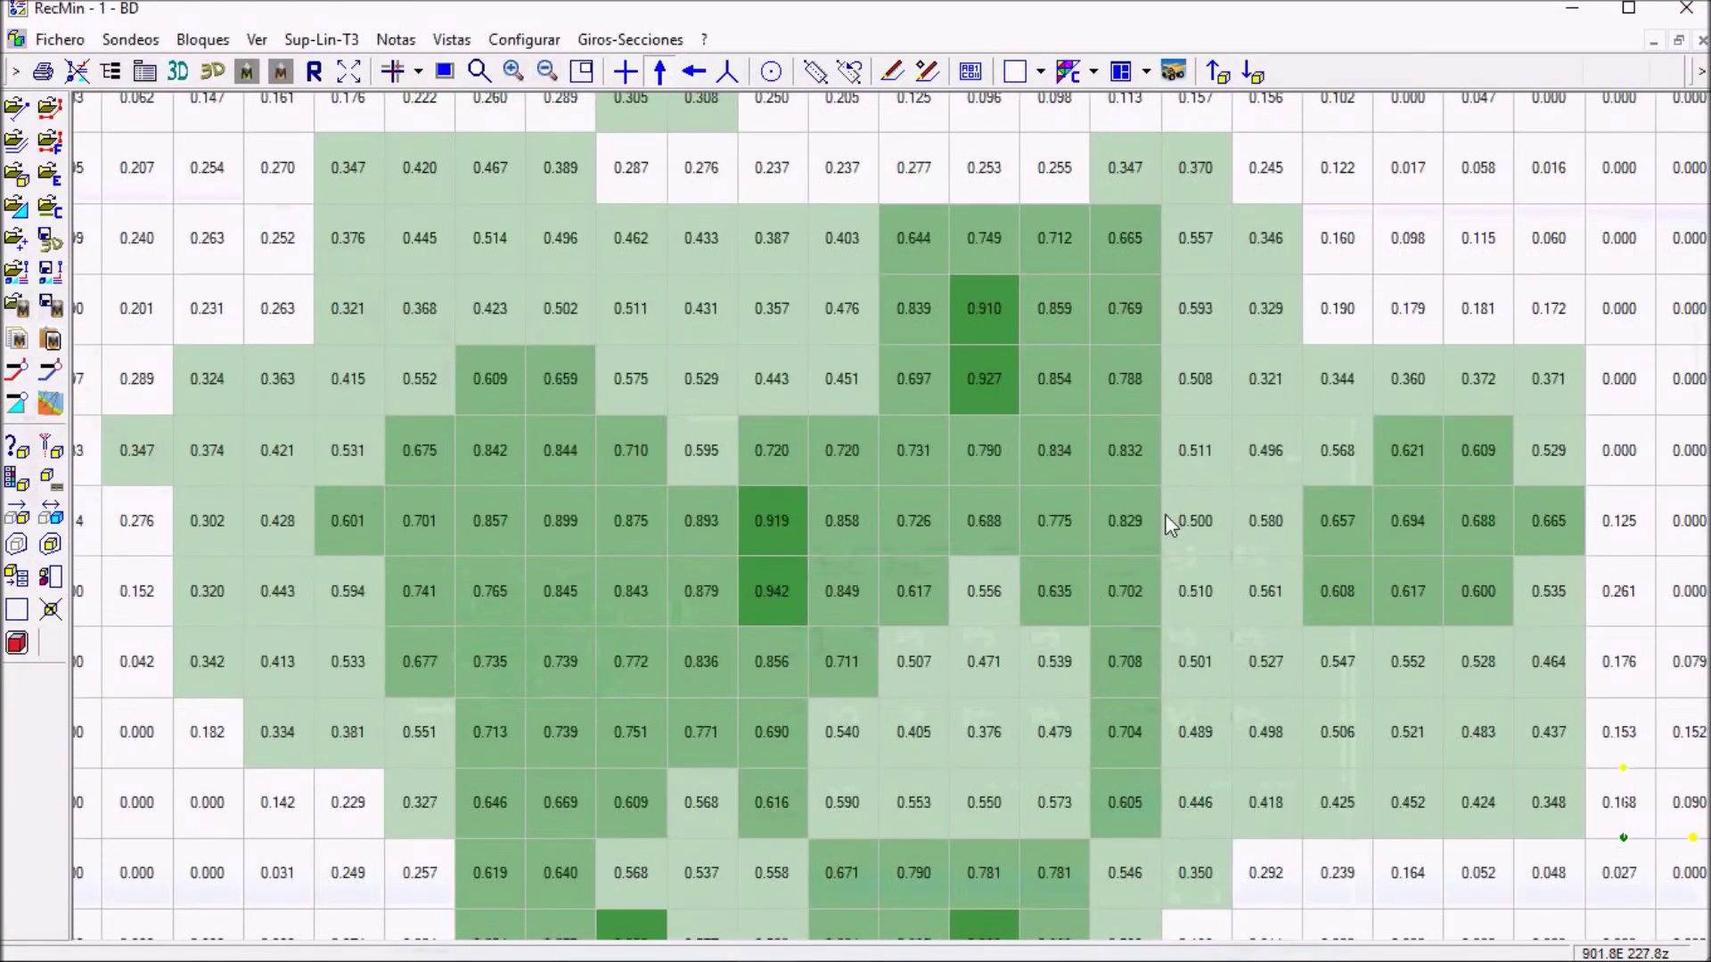